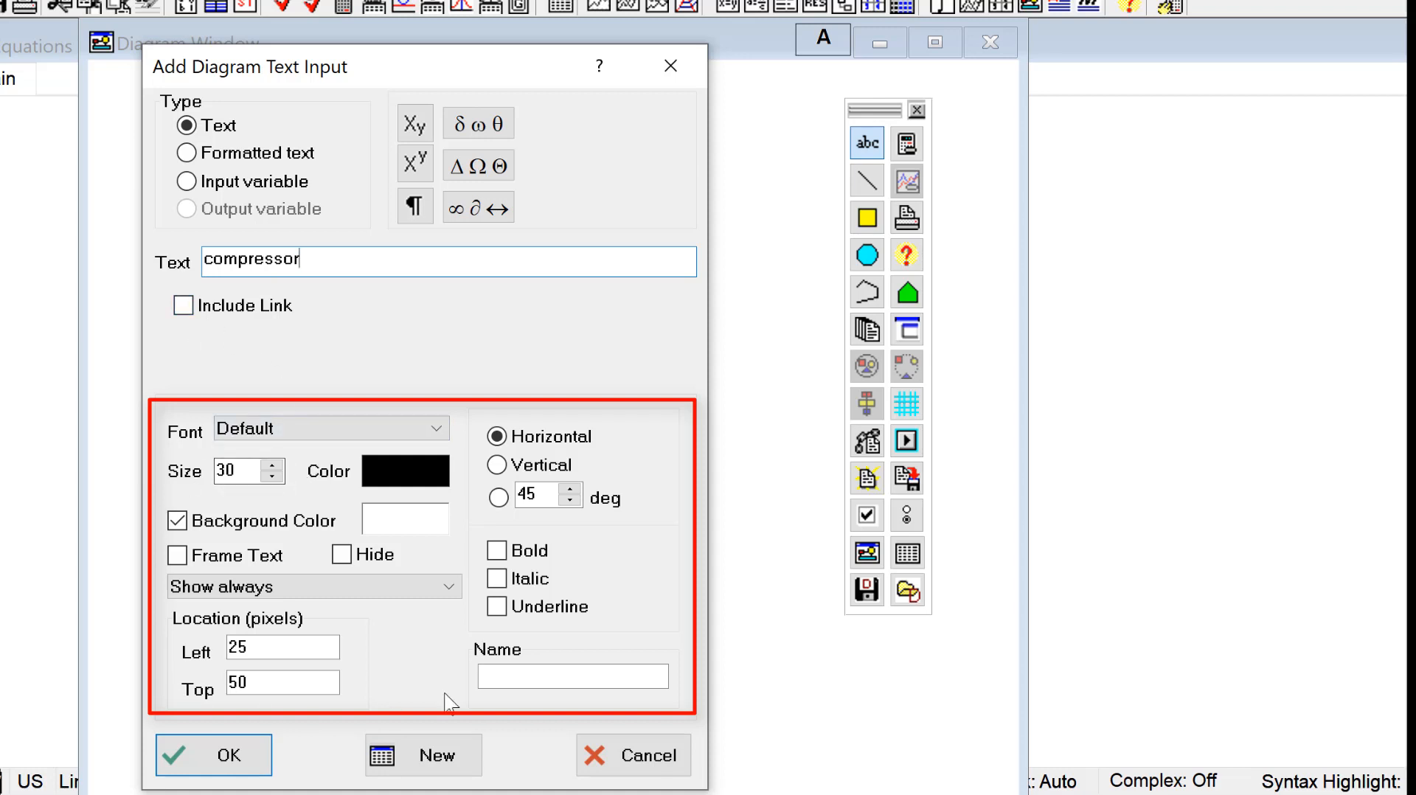
Add the text "compressor" in bold, italic, red and size 60, and move it to about 83, 115 pixels
double_click(274, 258)
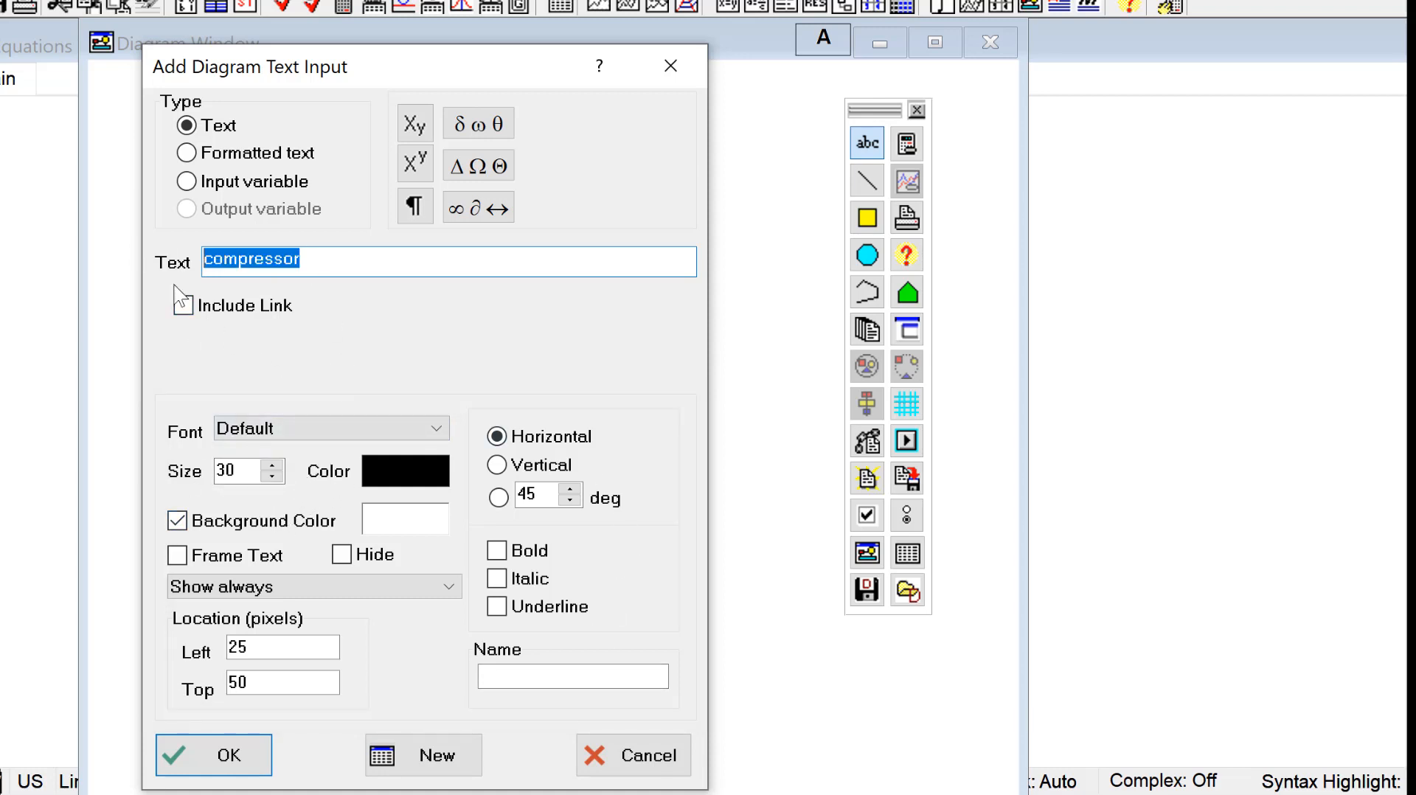
left_click(520, 551)
left_click(528, 579)
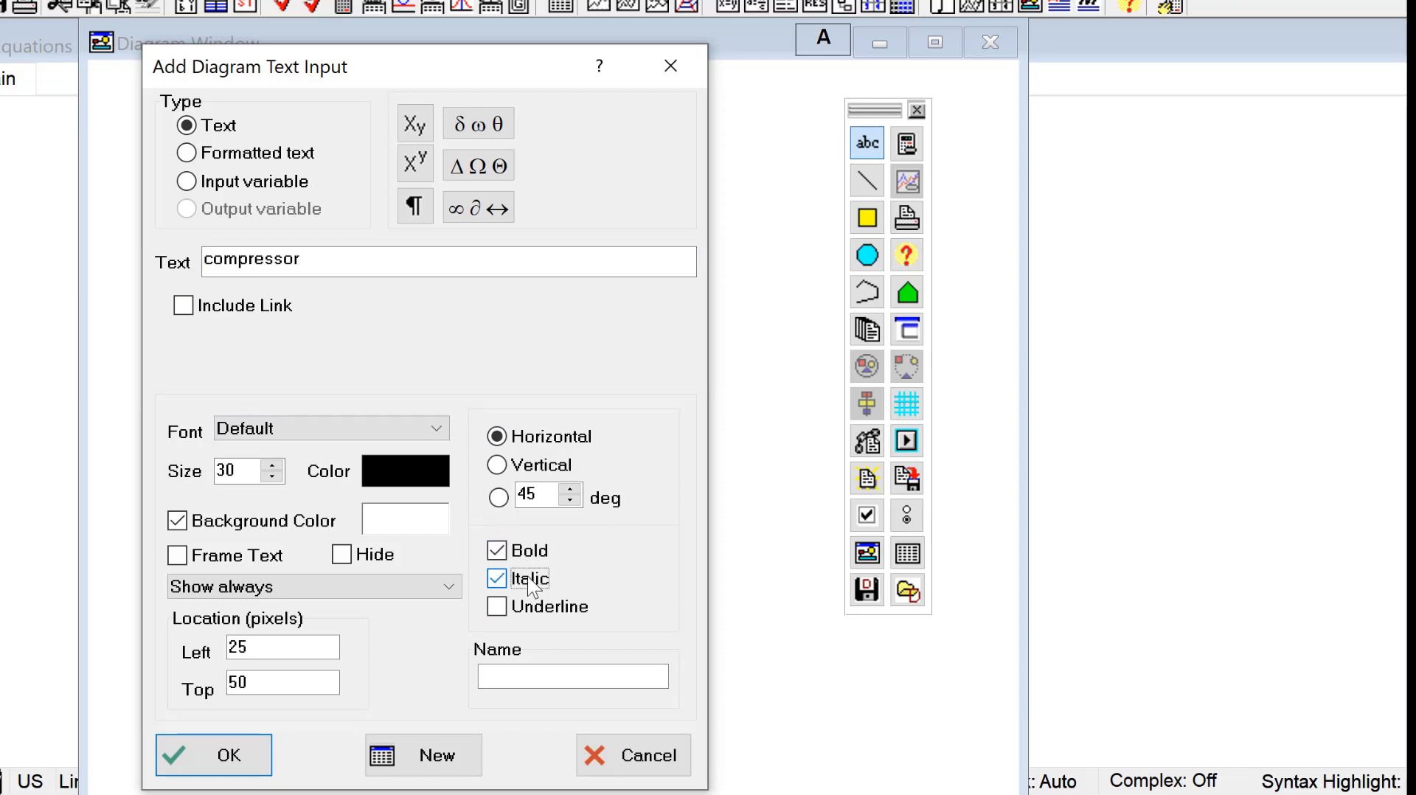
left_click(391, 481)
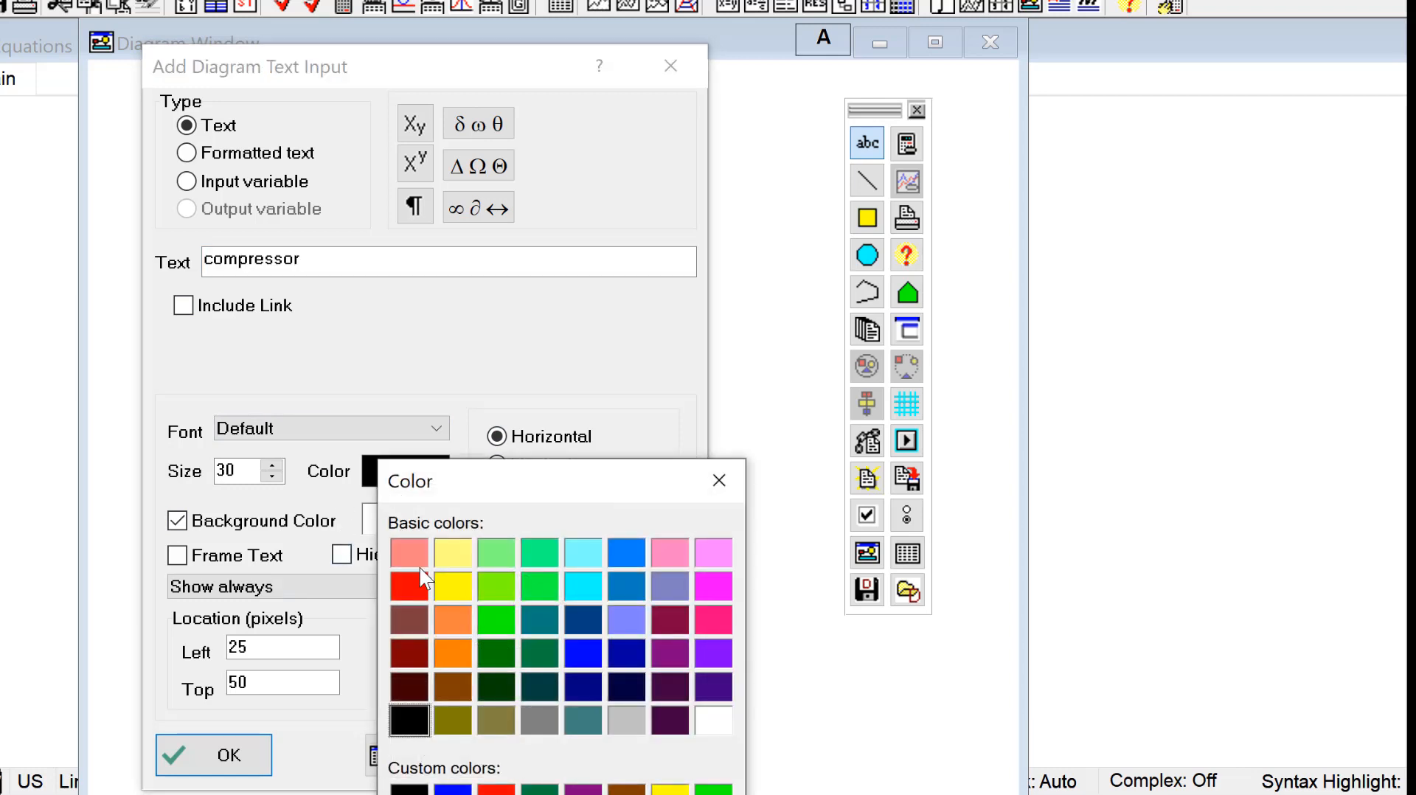
left_click(417, 589)
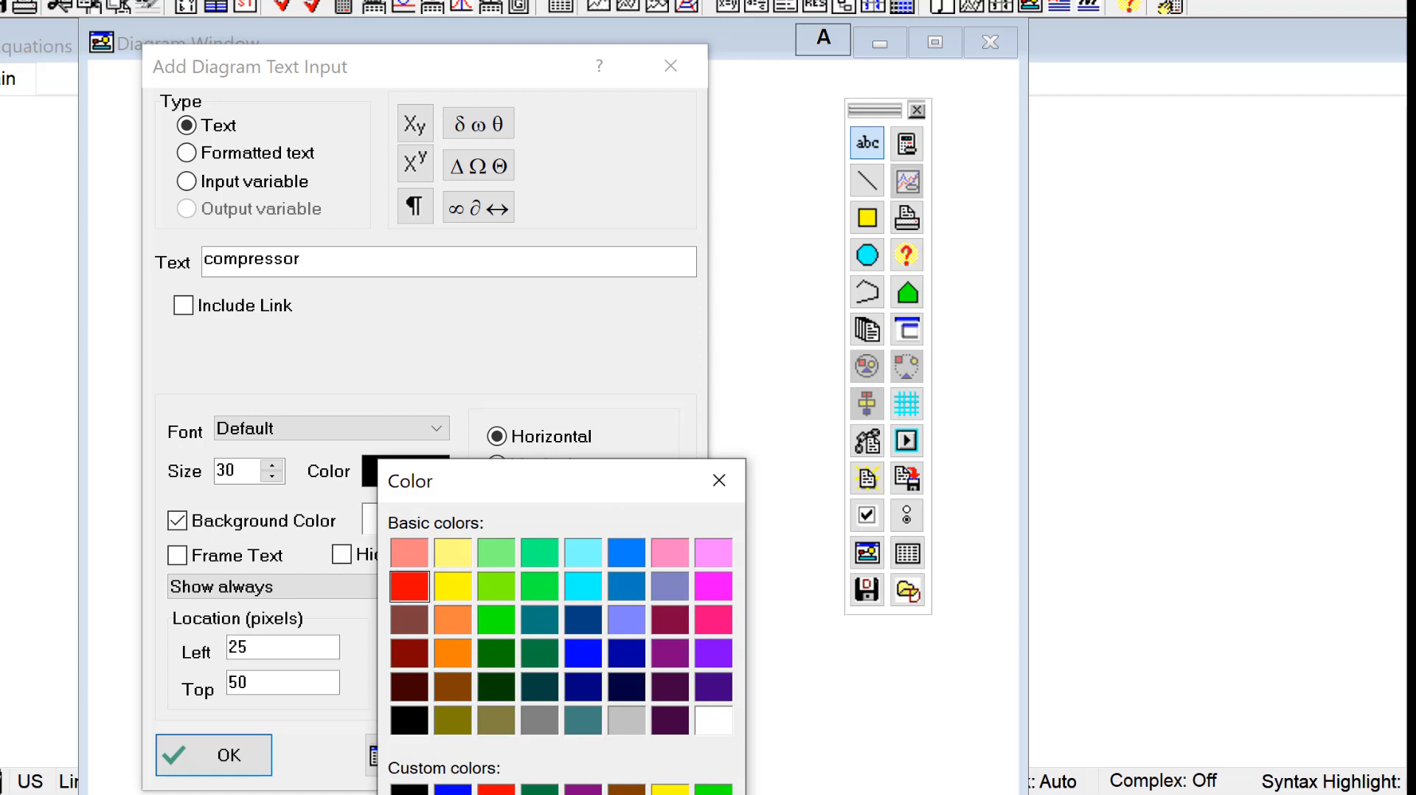
left_click(420, 794)
left_click_drag(251, 472, 181, 478)
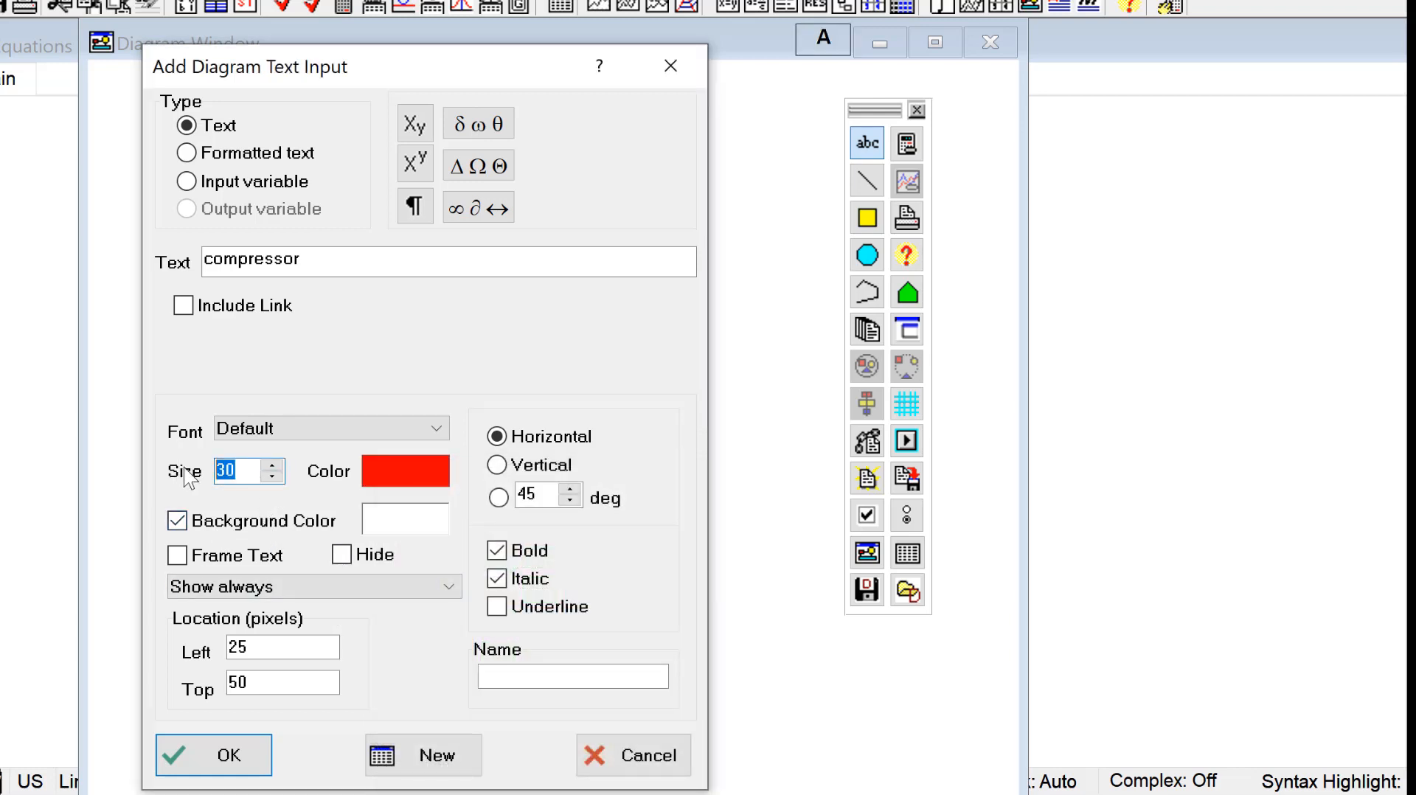
type("60")
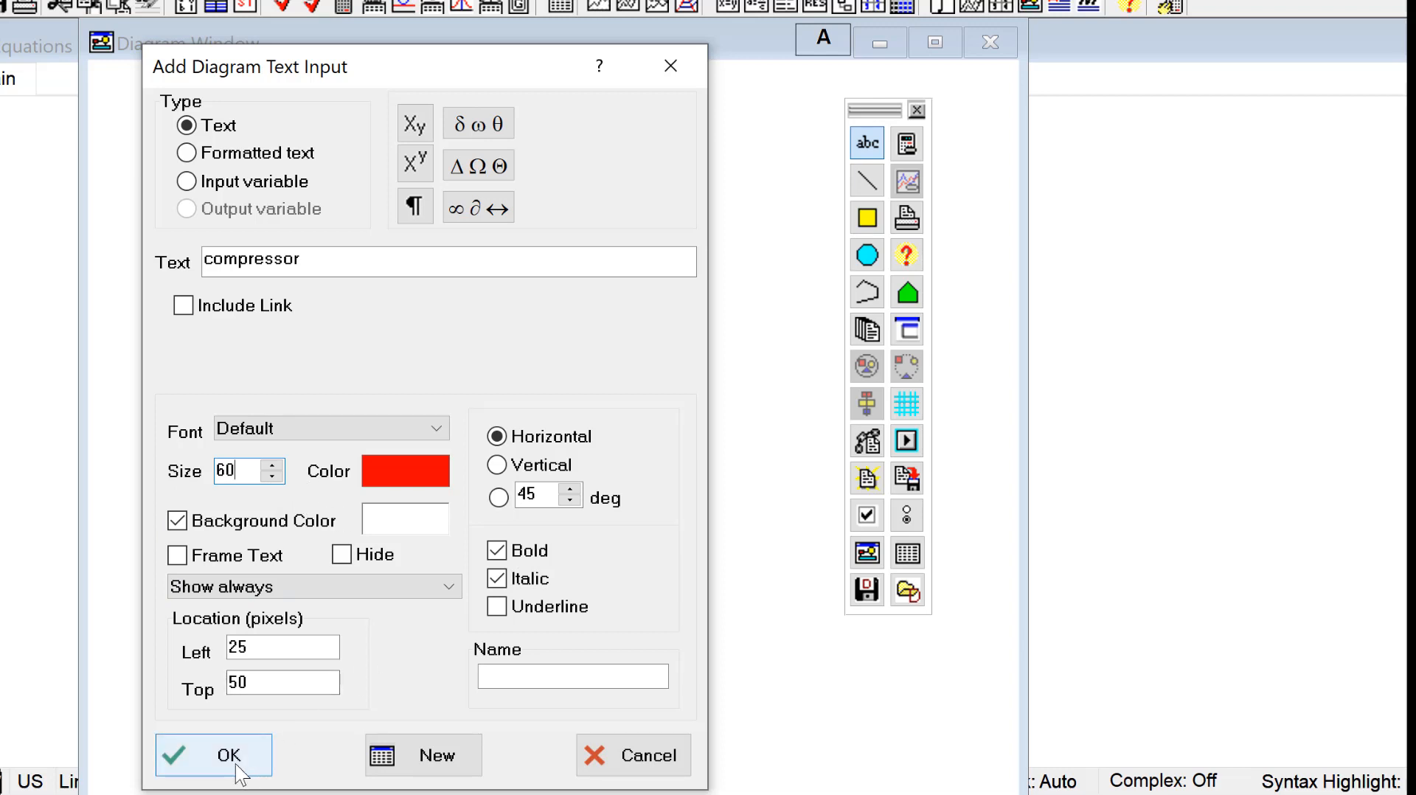
left_click(258, 760)
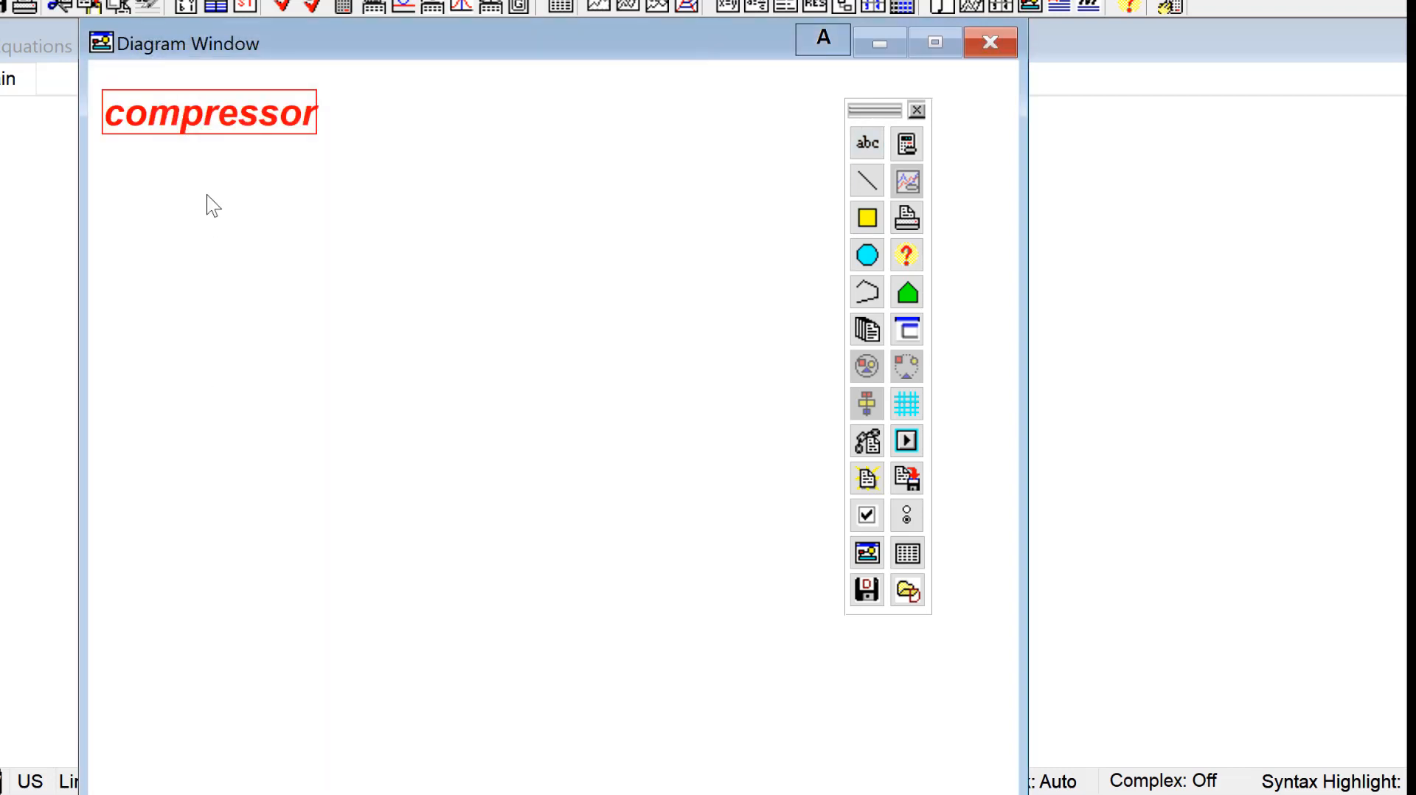
left_click_drag(215, 117, 284, 148)
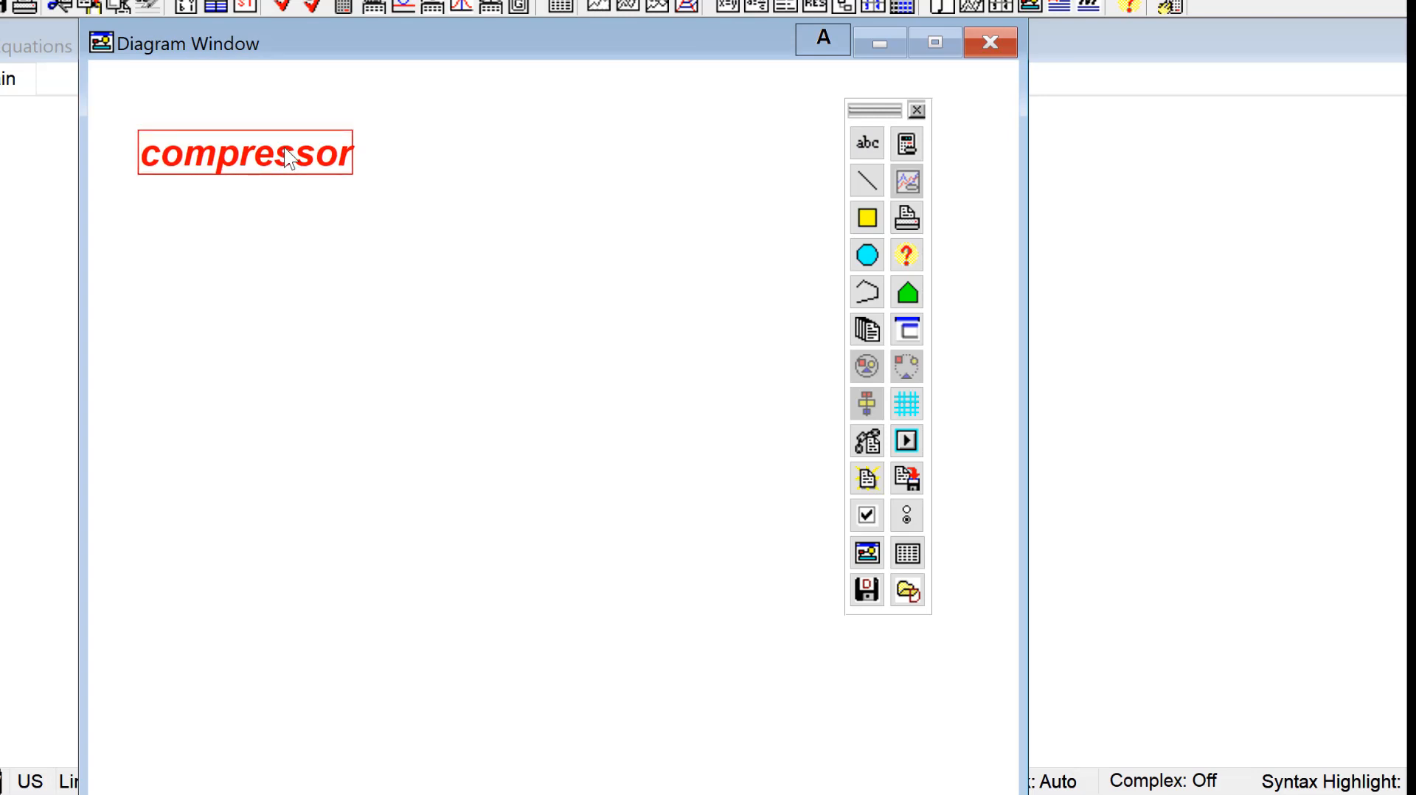
Edit the compressor text item to remove the bold and italic styles and set its color to black
double_click(289, 157)
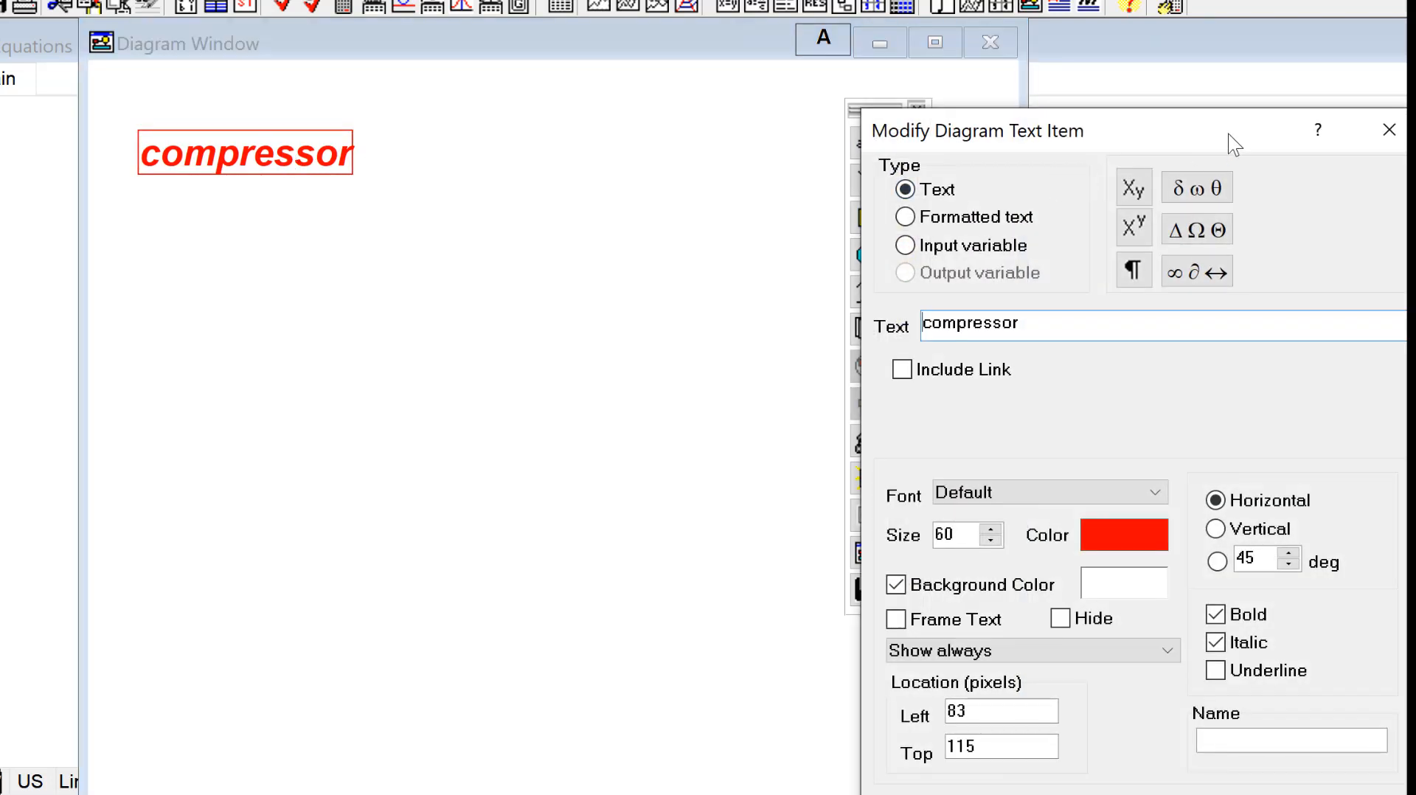
left_click_drag(1229, 139, 662, 75)
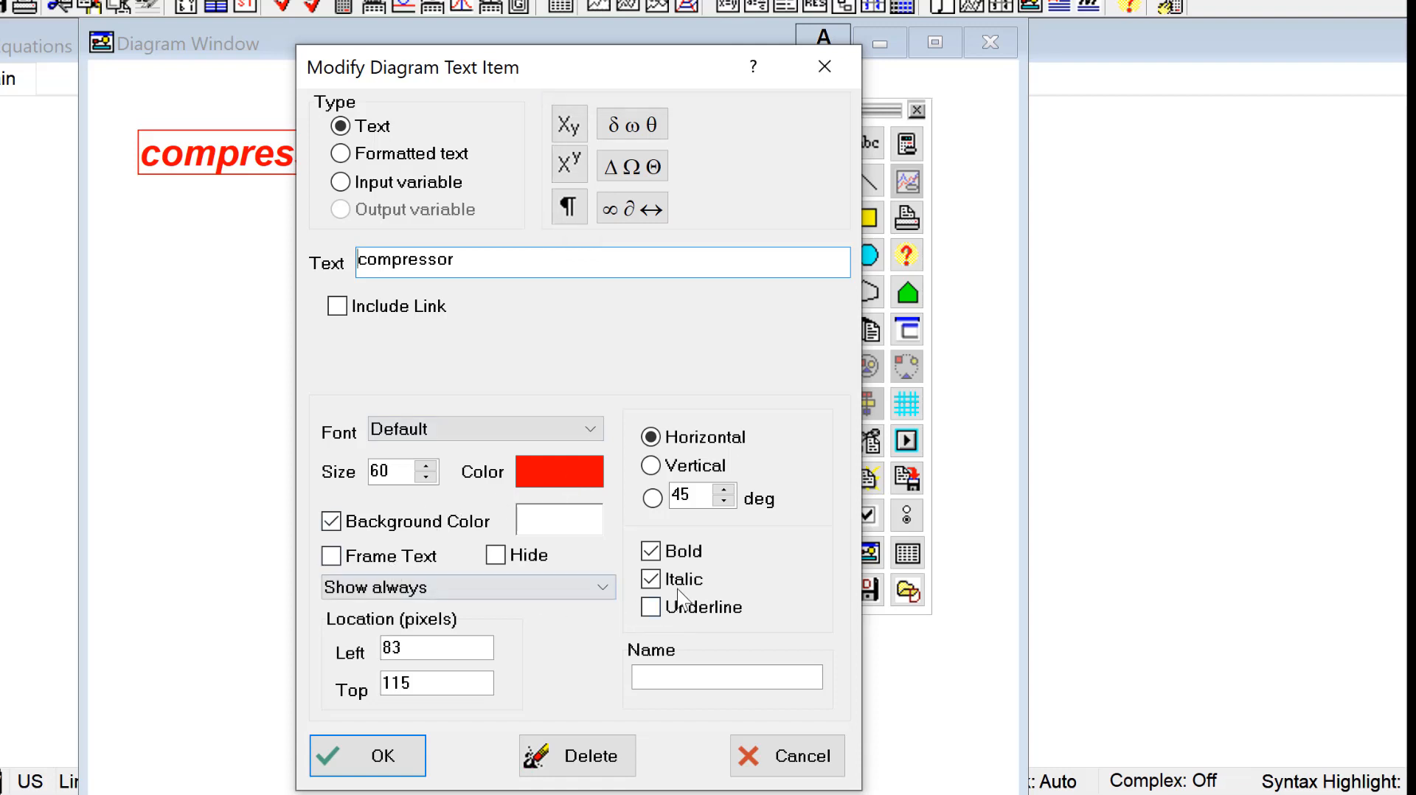
left_click(651, 579)
left_click(650, 551)
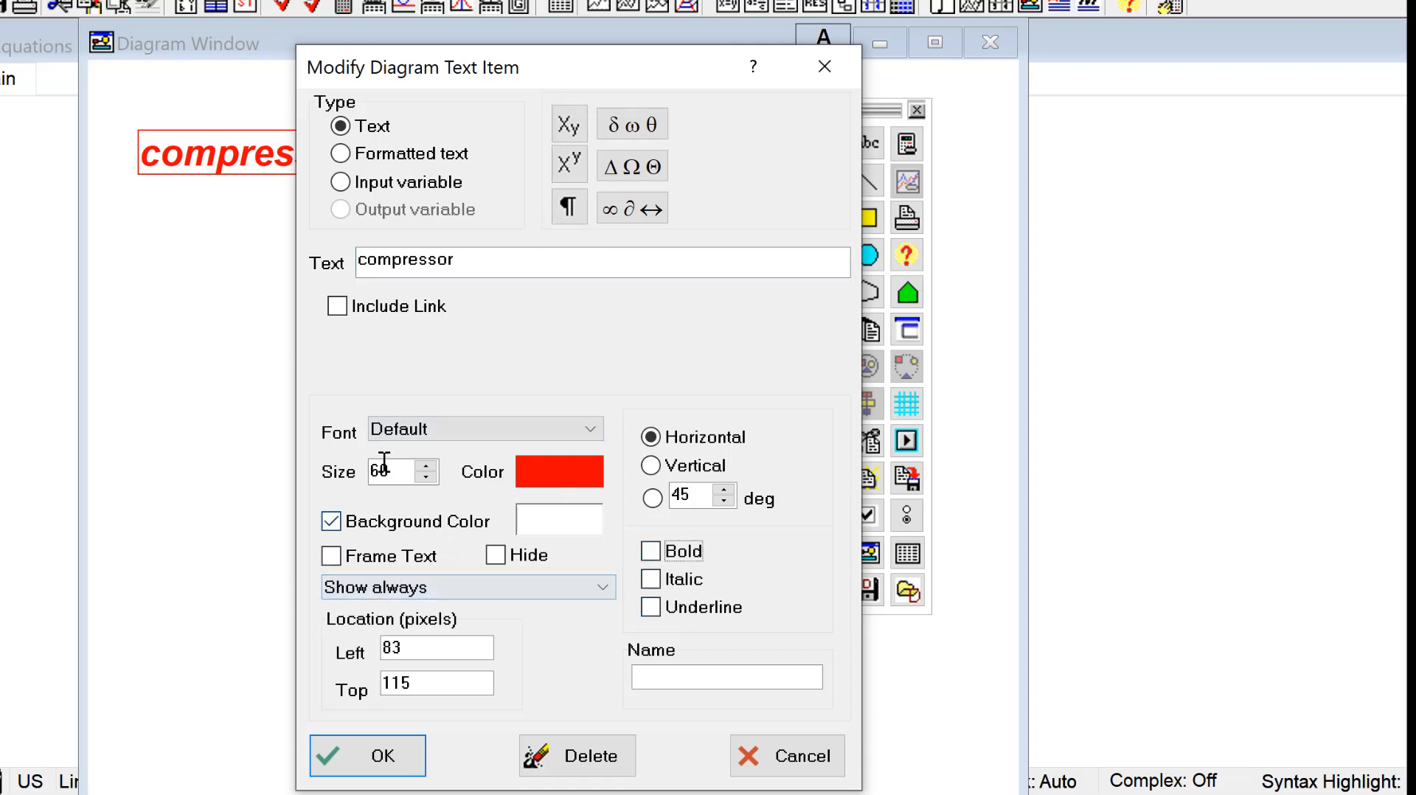
left_click(532, 483)
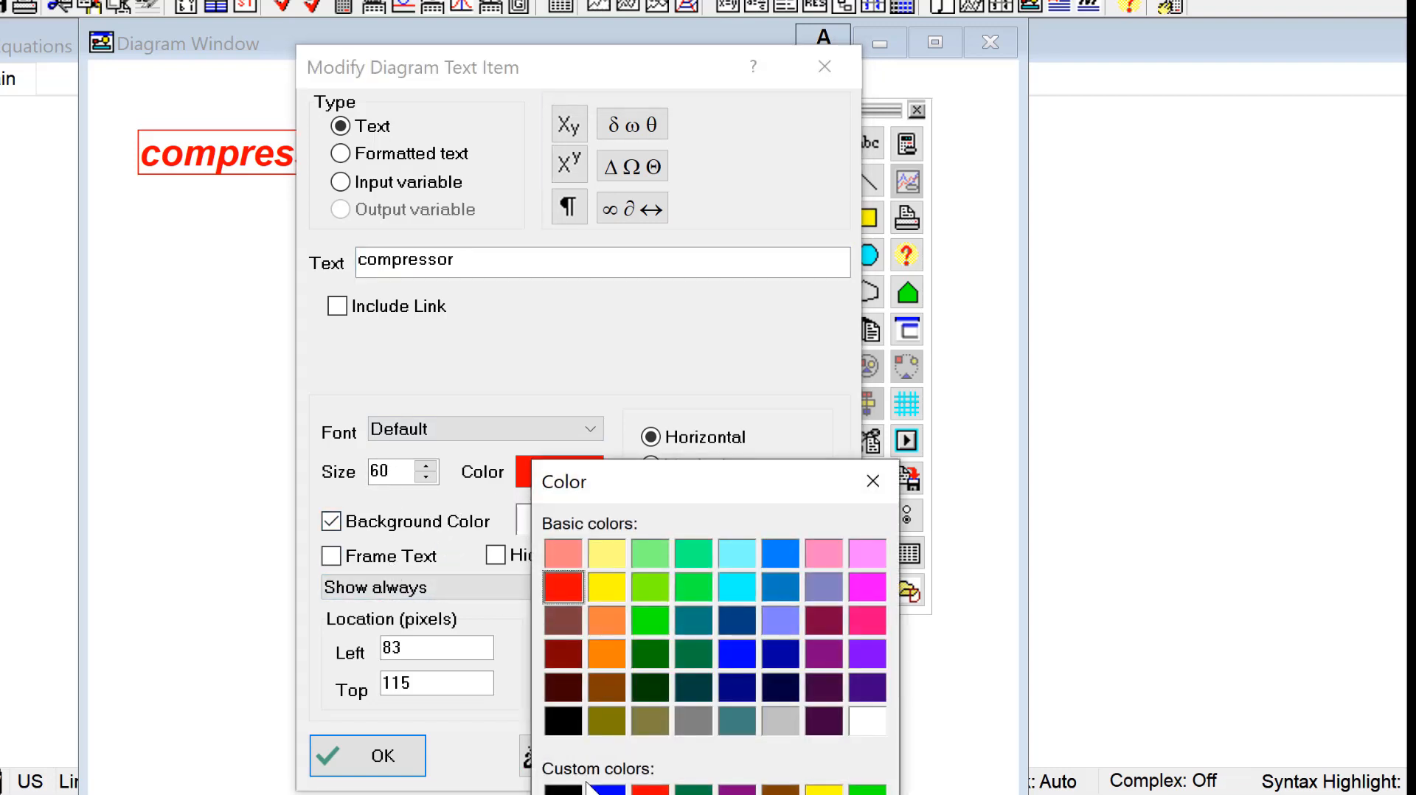
double_click(563, 788)
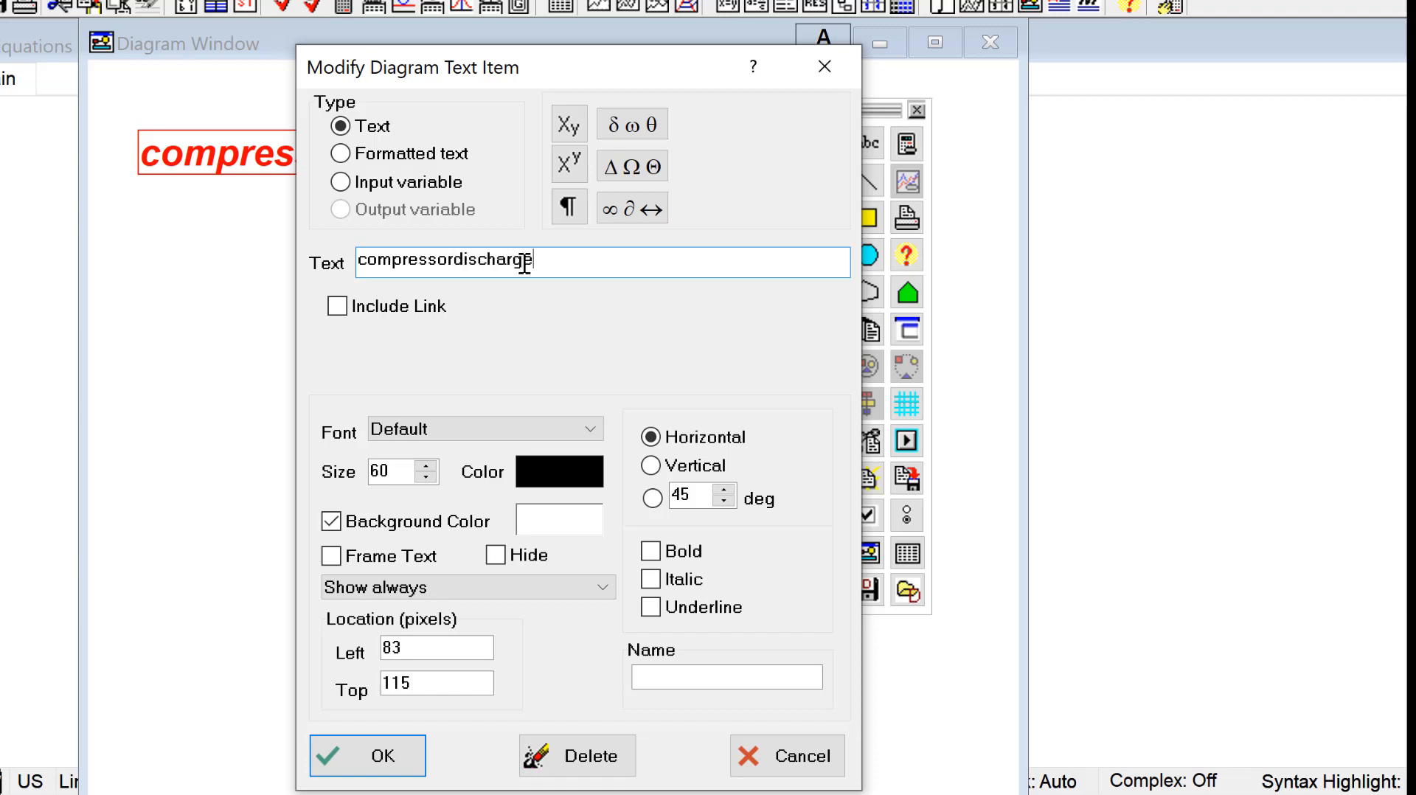
Append "discharge" to the compressor text as a subscript and apply the changes
key("shift+Left")
key("shift+Left")
key("shift+Left")
key("shift+Left")
key("shift+Left")
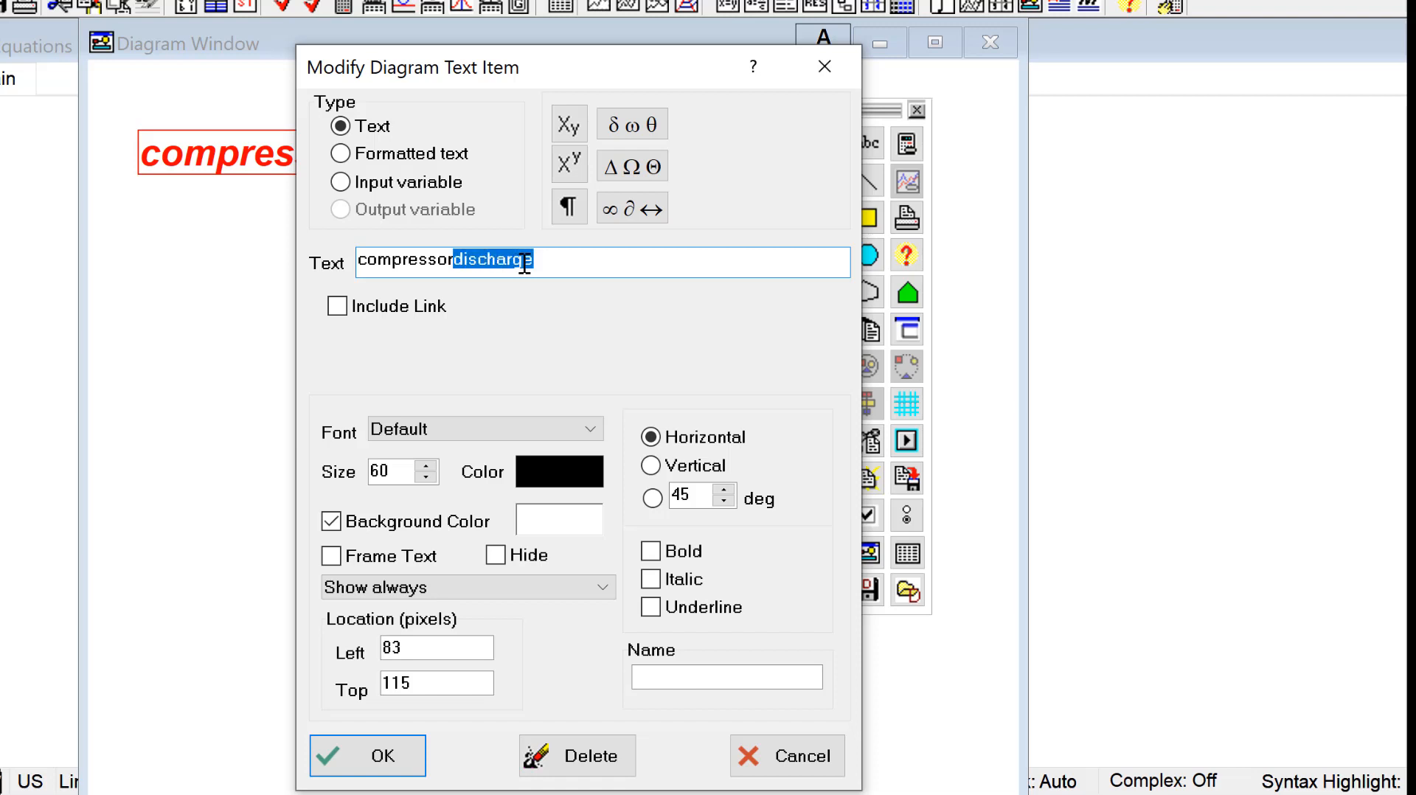
left_click(569, 126)
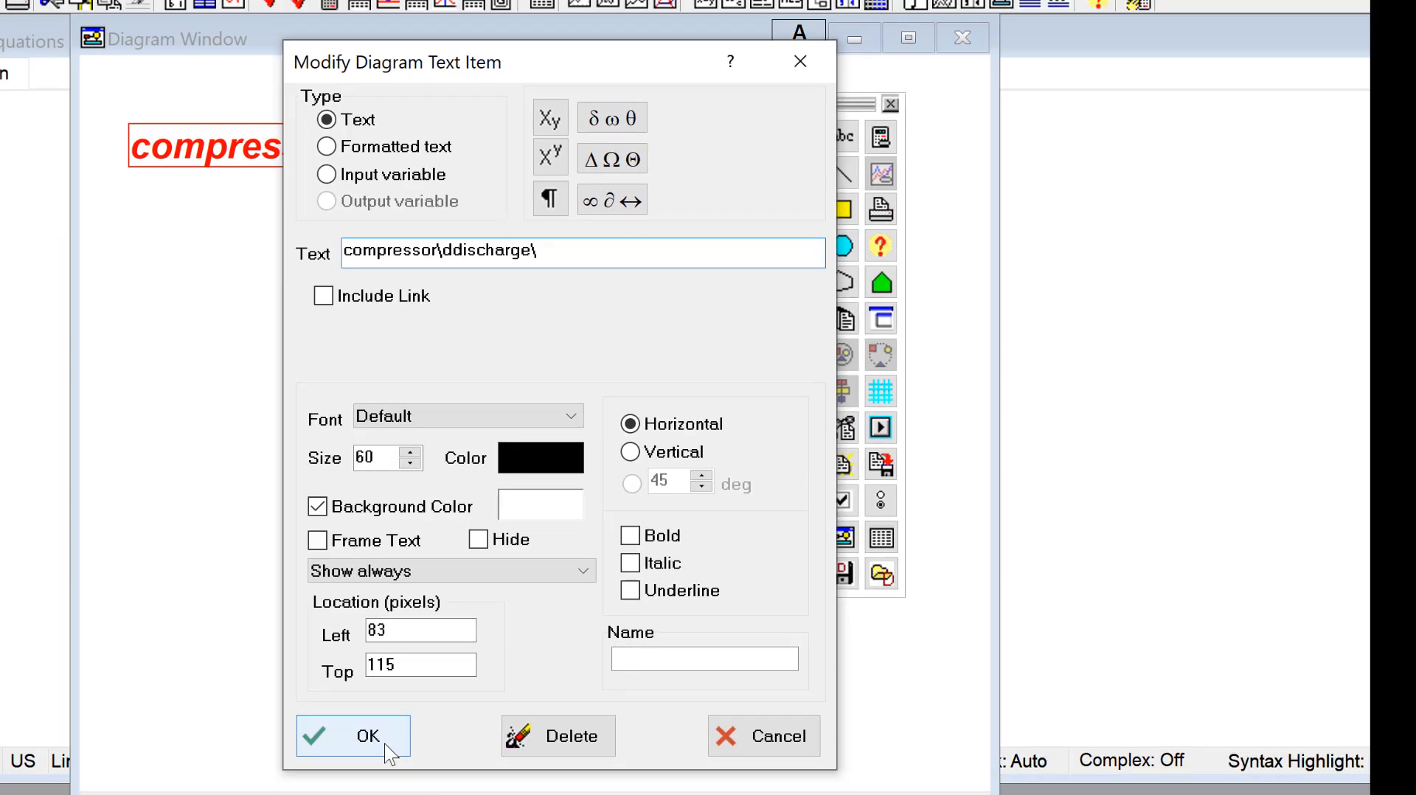
left_click(366, 733)
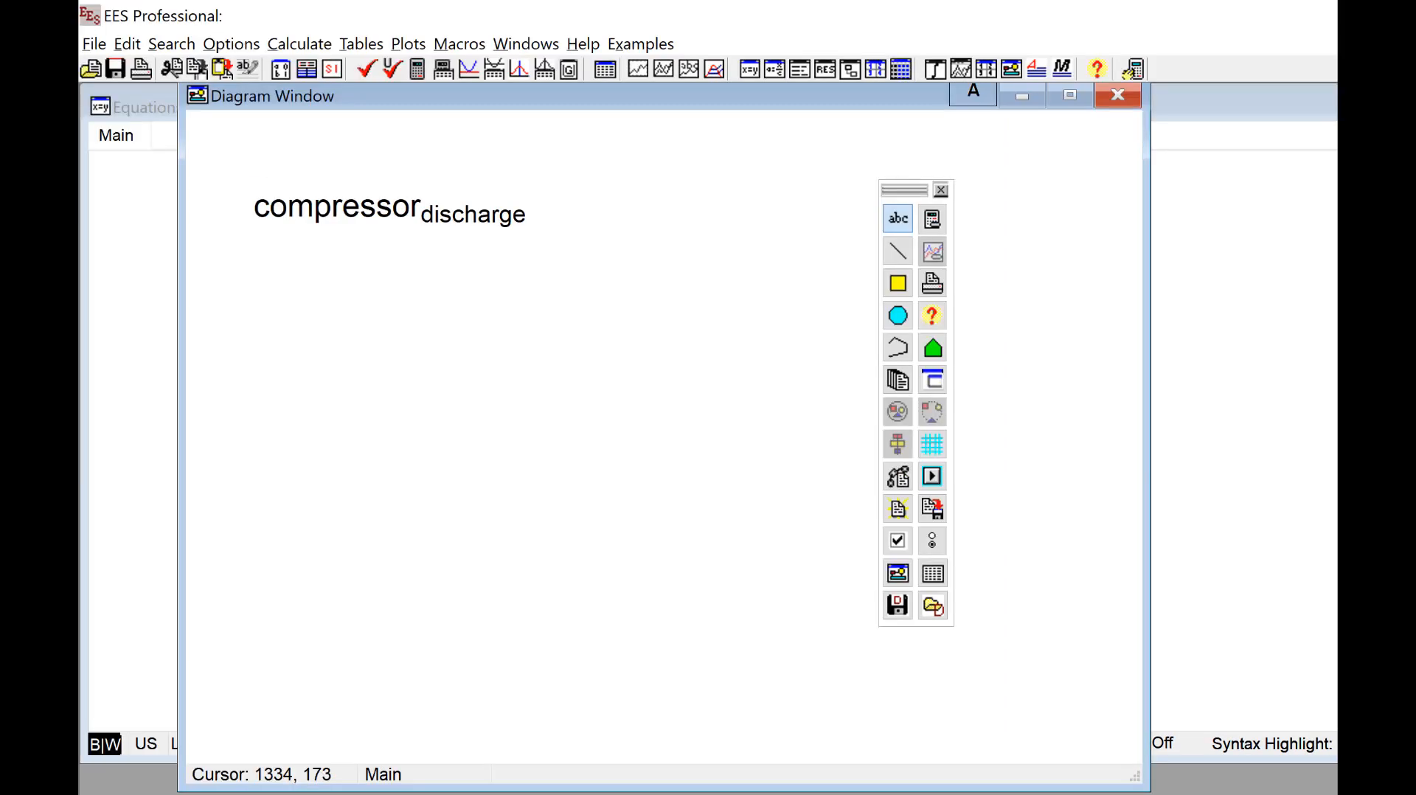
Start a new diagram text item and insert a lowercase alpha, an uppercase eta and an accent symbol before "new text"
left_click(897, 218)
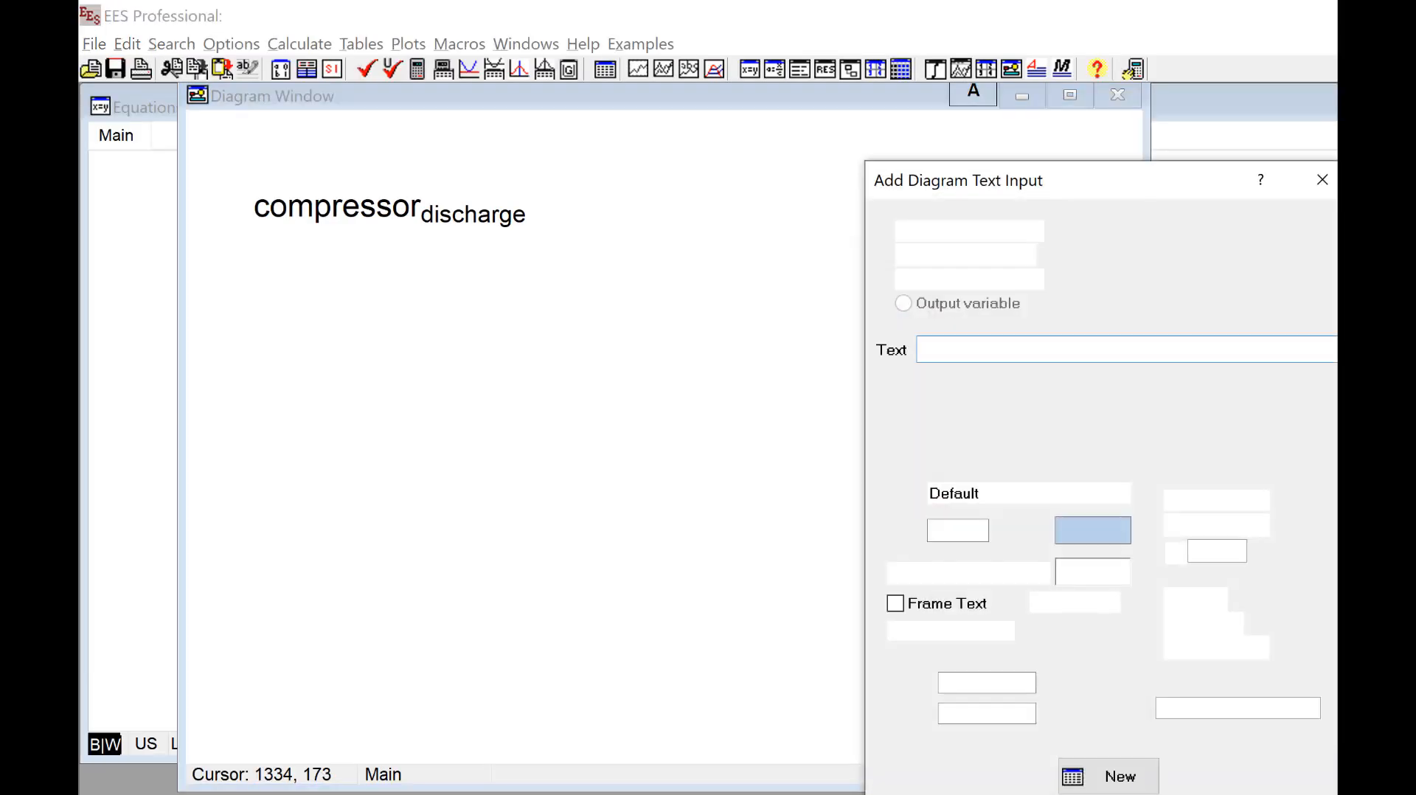
left_click_drag(1074, 183, 588, 100)
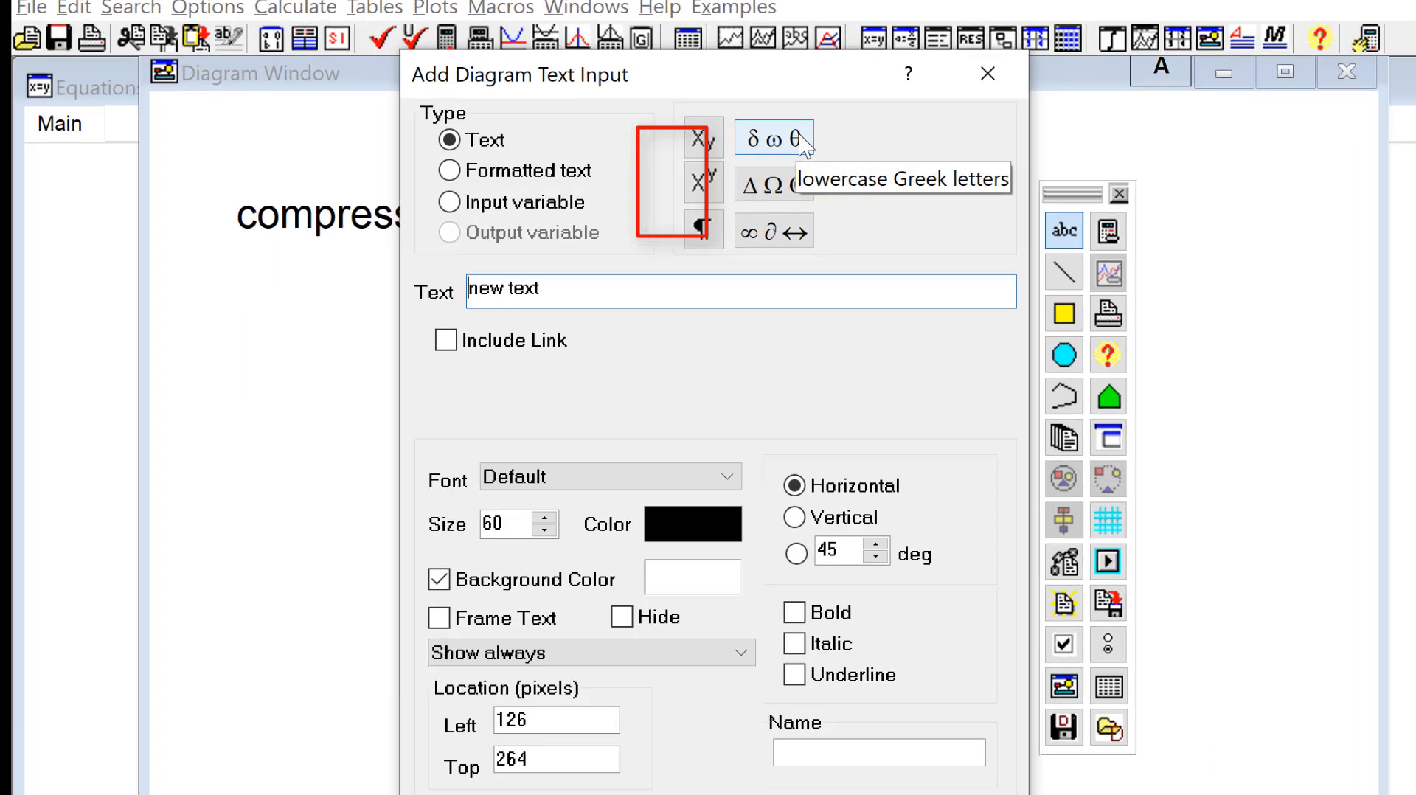
left_click(690, 146)
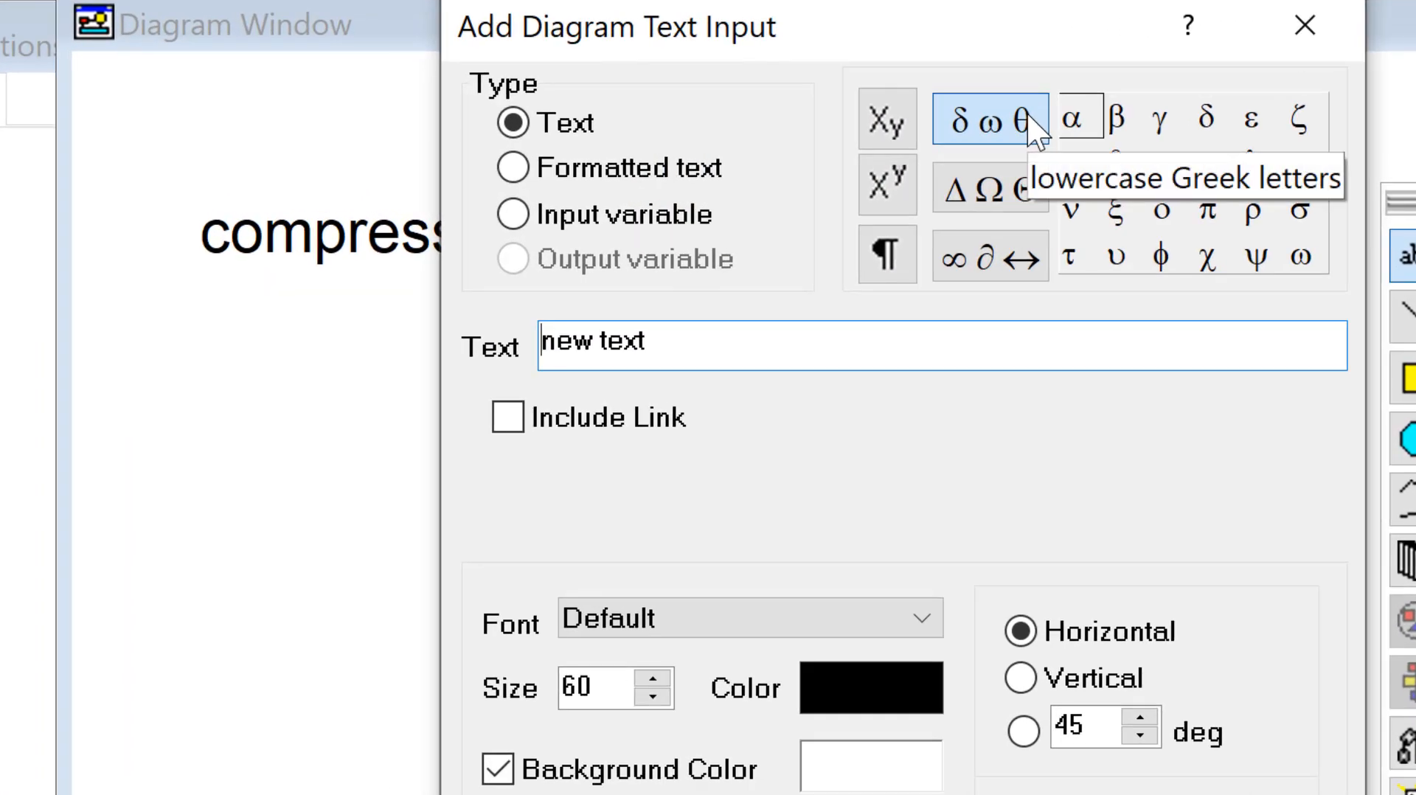
left_click(1073, 118)
left_click(1027, 188)
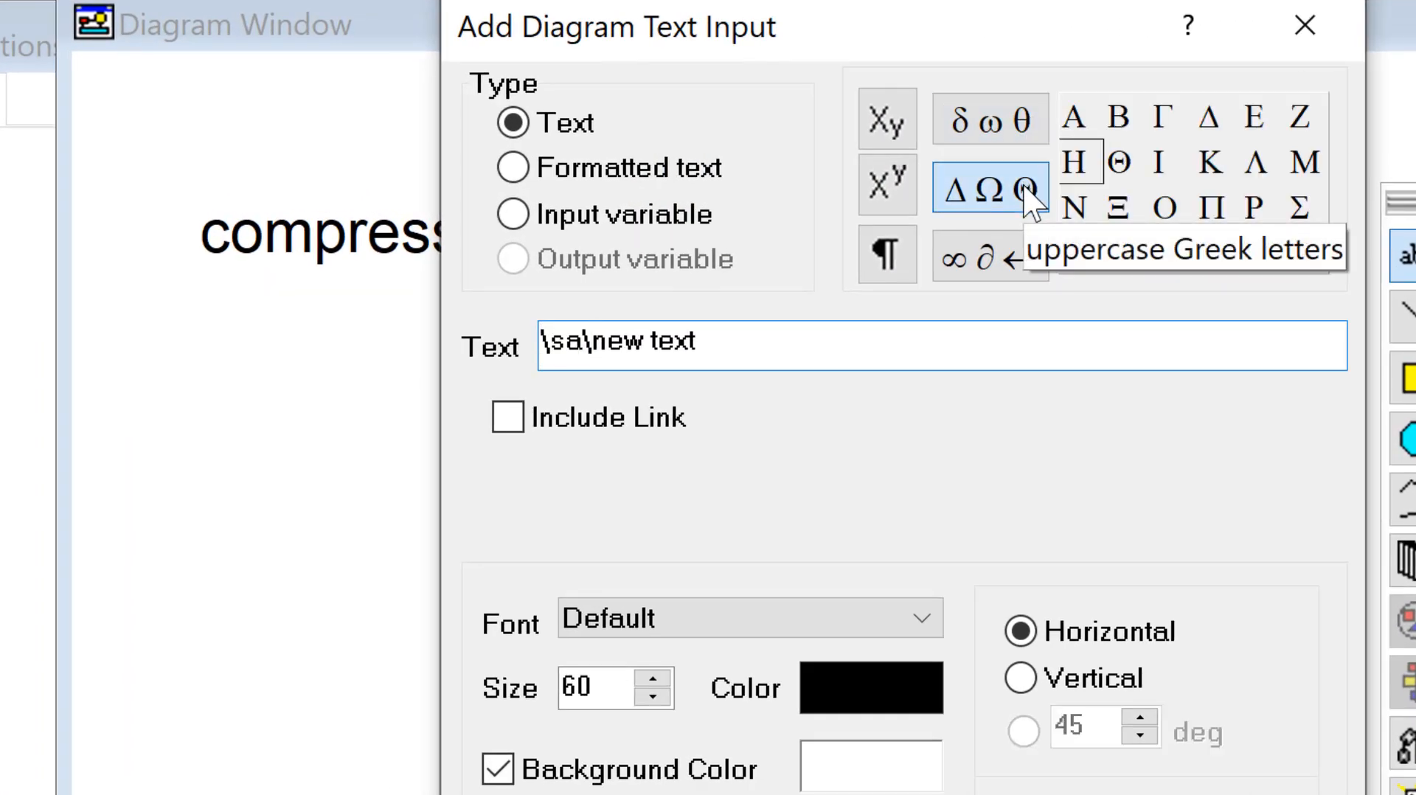
left_click(1073, 162)
left_click(1004, 272)
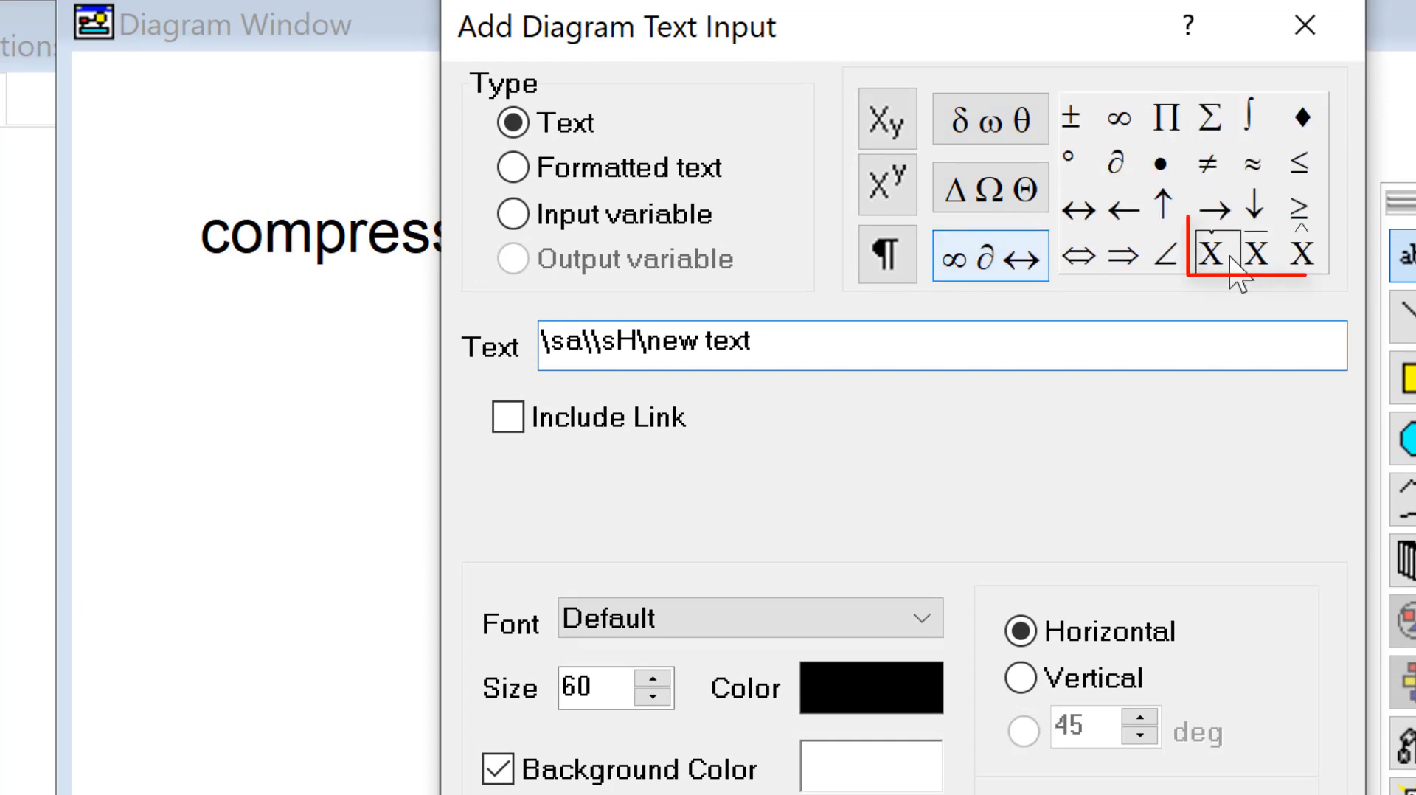
left_click(1303, 254)
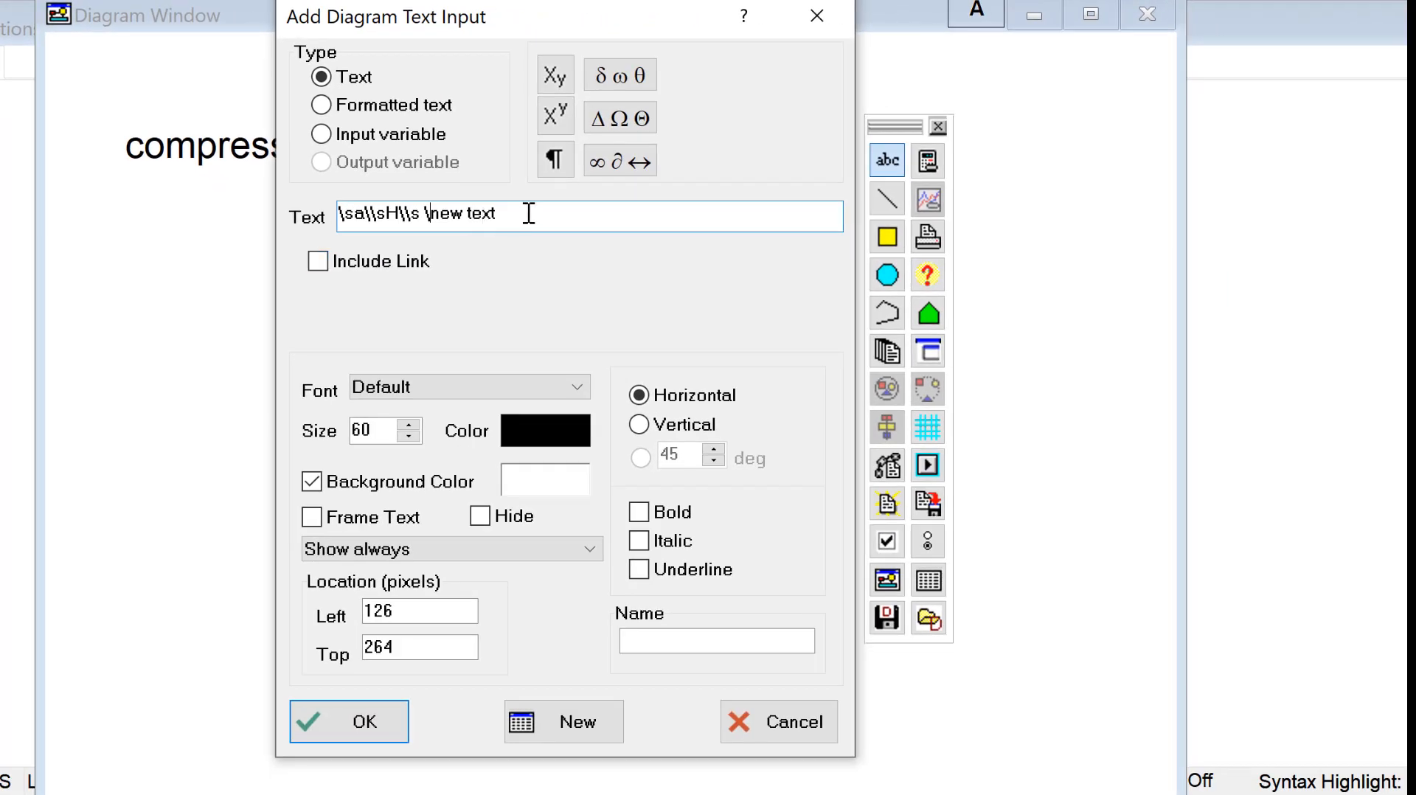
Include a link to https:\\fchartsoftware.com in the new text item
left_click_drag(528, 215, 259, 215)
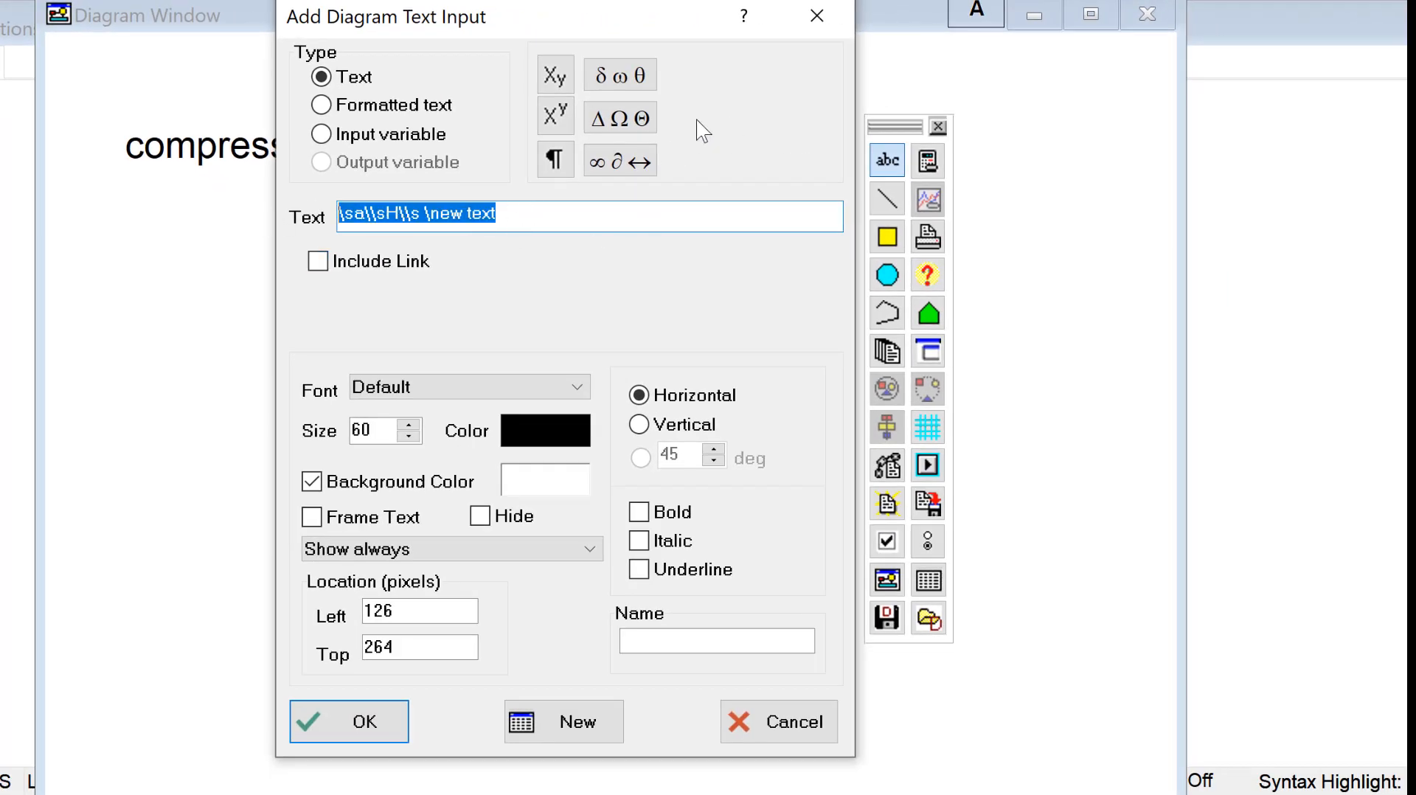
left_click(325, 262)
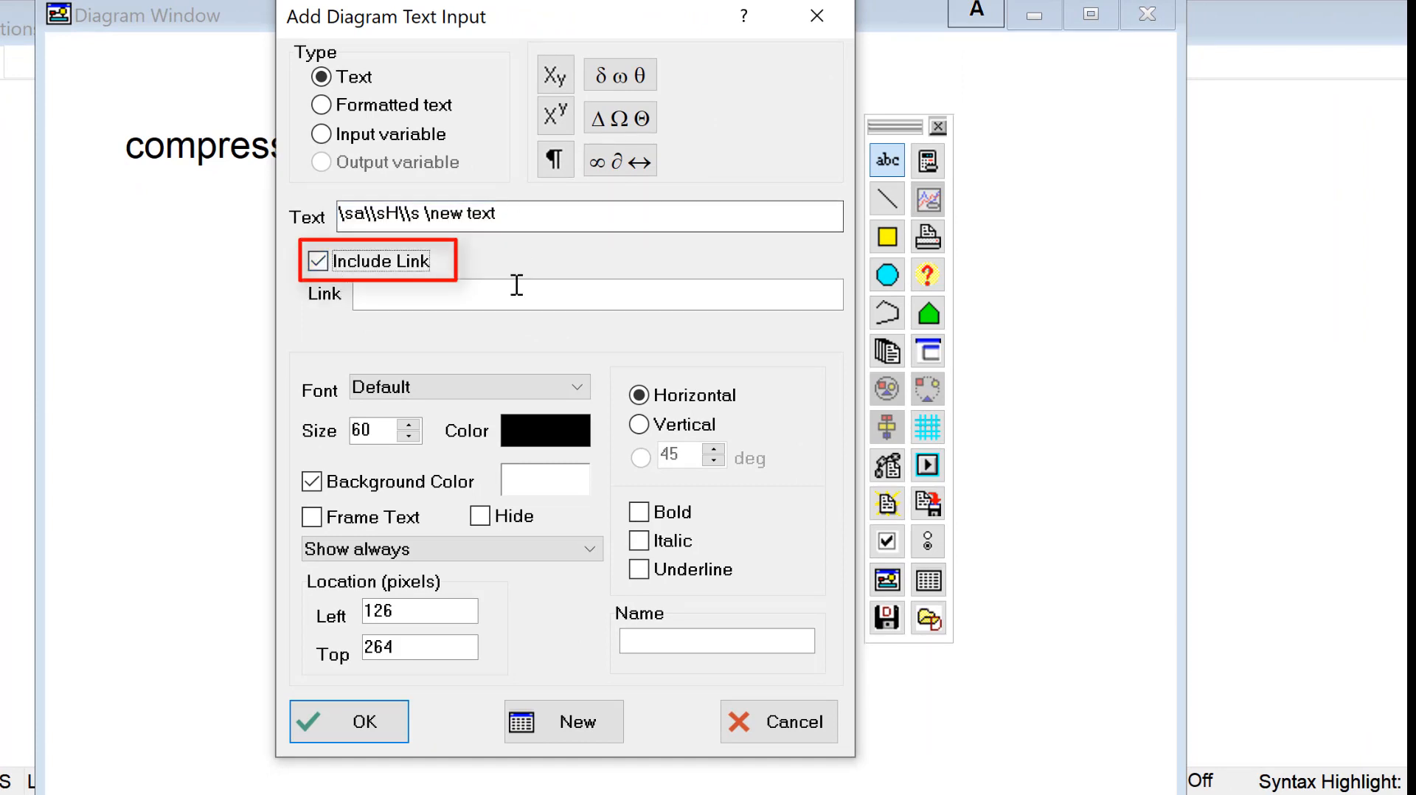
left_click(463, 290)
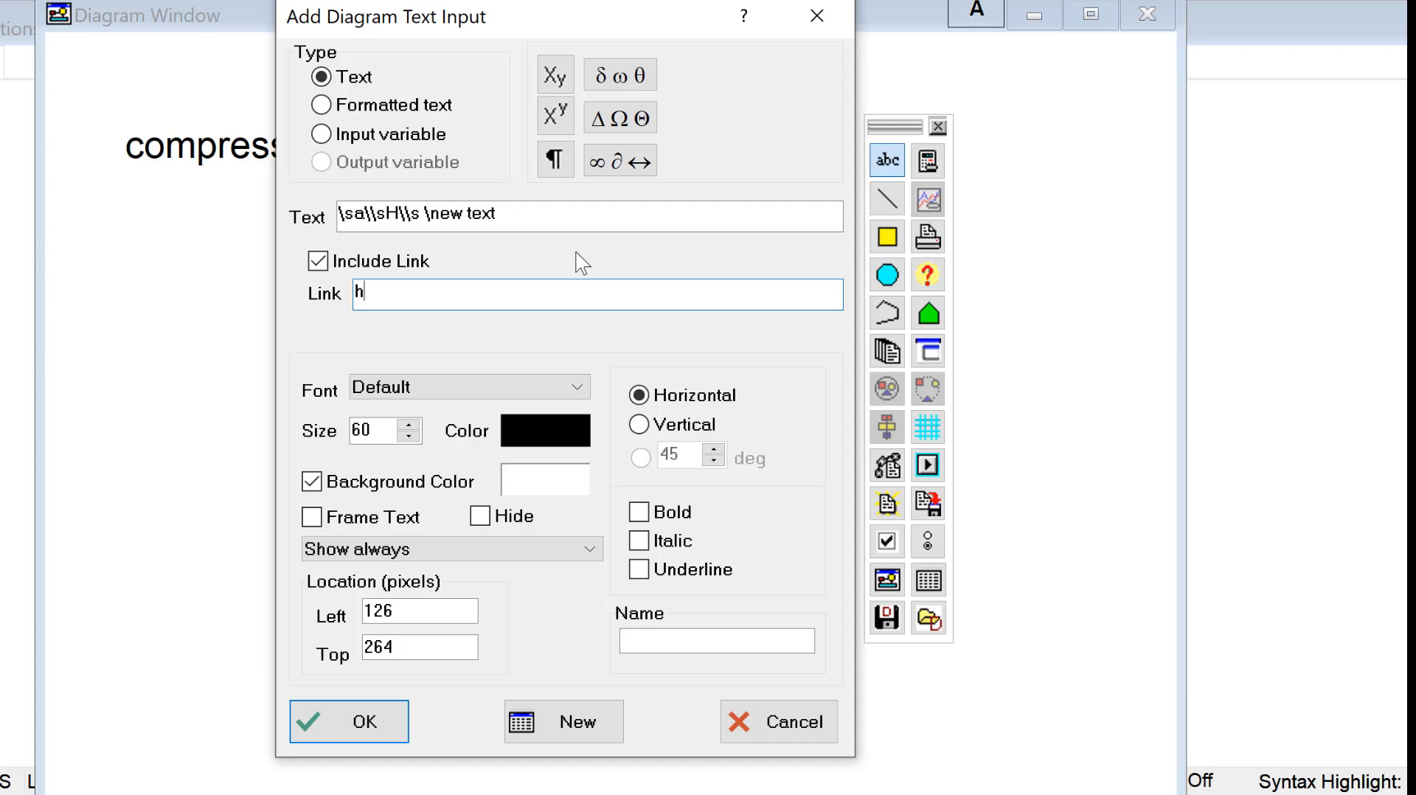
type("https:\\\\fchart")
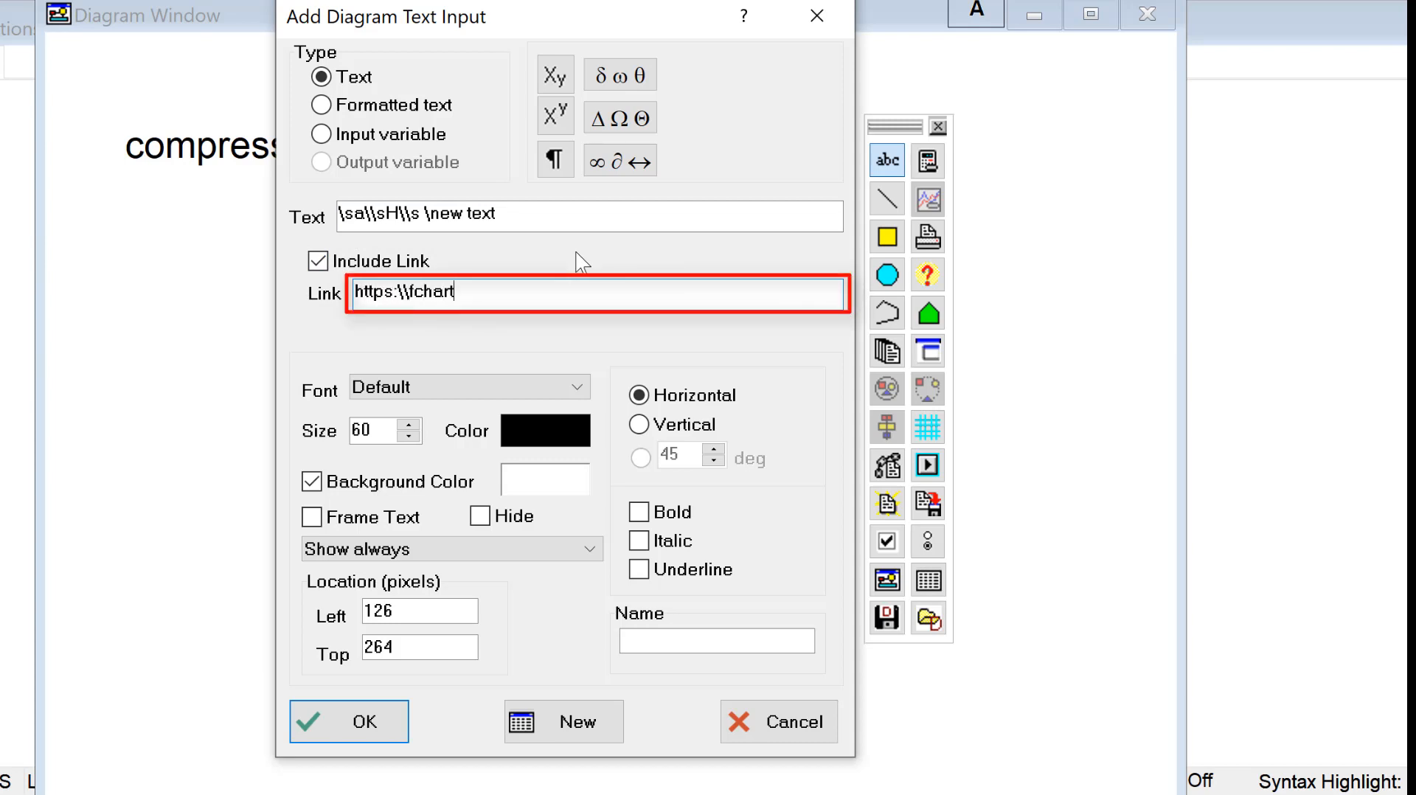
type("software.com")
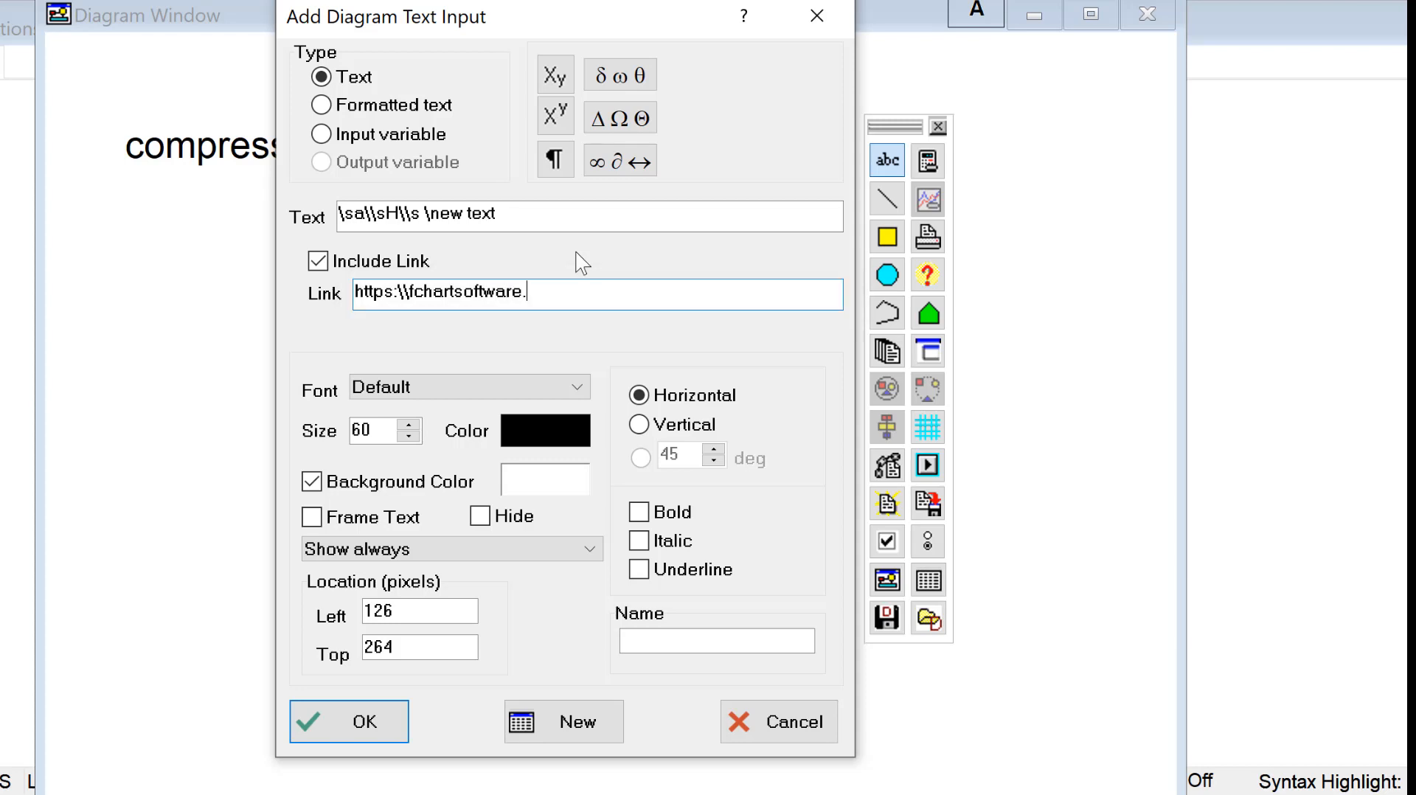
Replace the item's text with "Link to web page" and add it to the diagram
left_click(546, 214)
left_click_drag(310, 184, 338, 168)
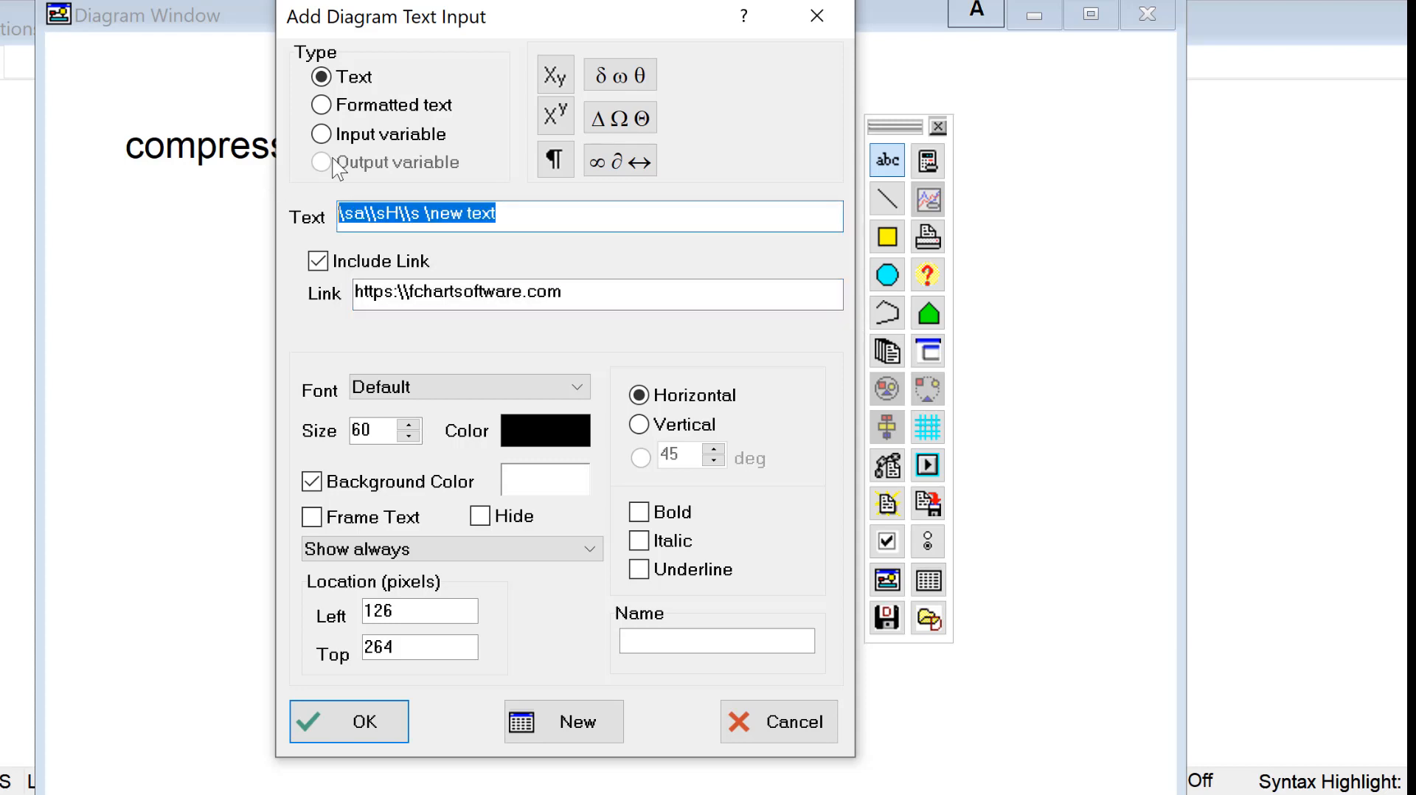
type("Link to web page")
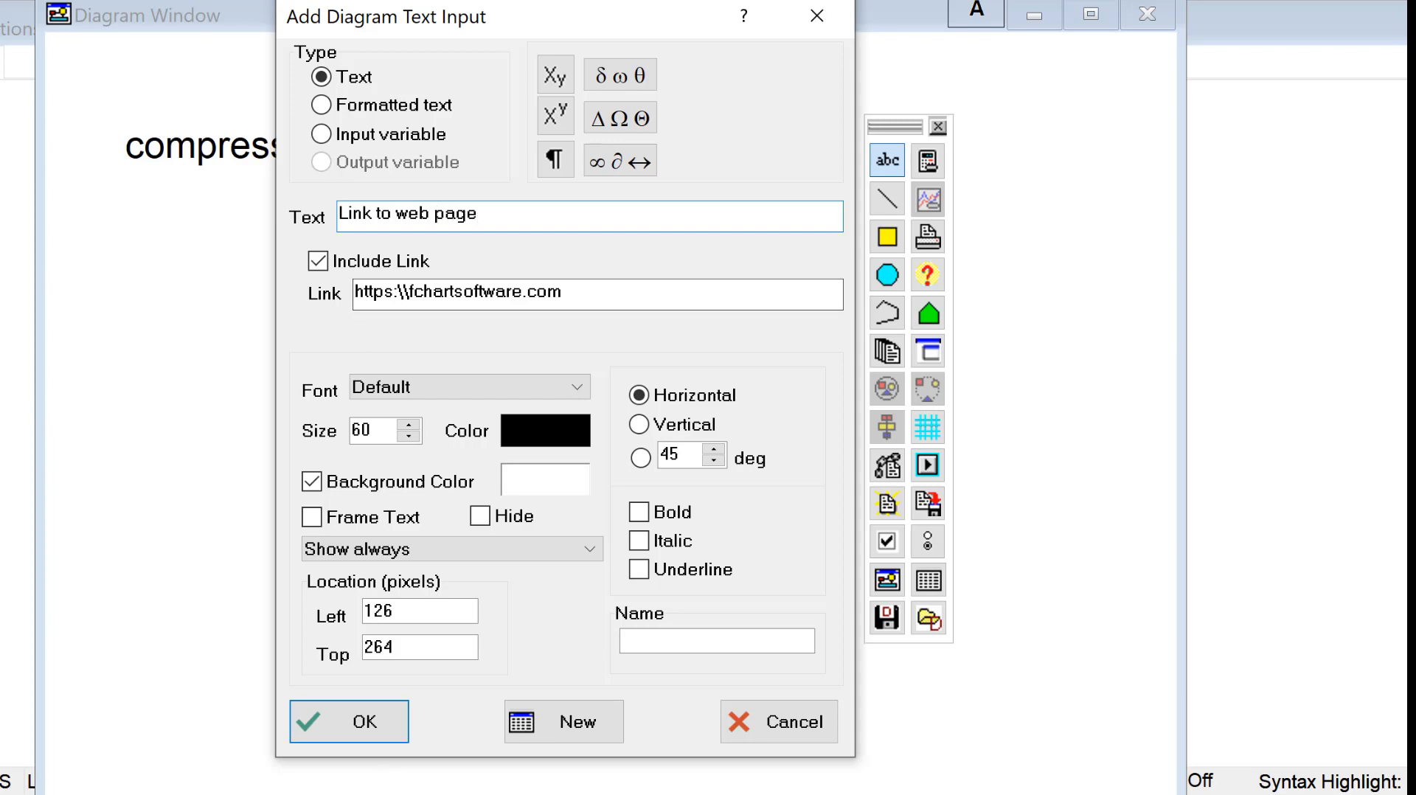
left_click(360, 723)
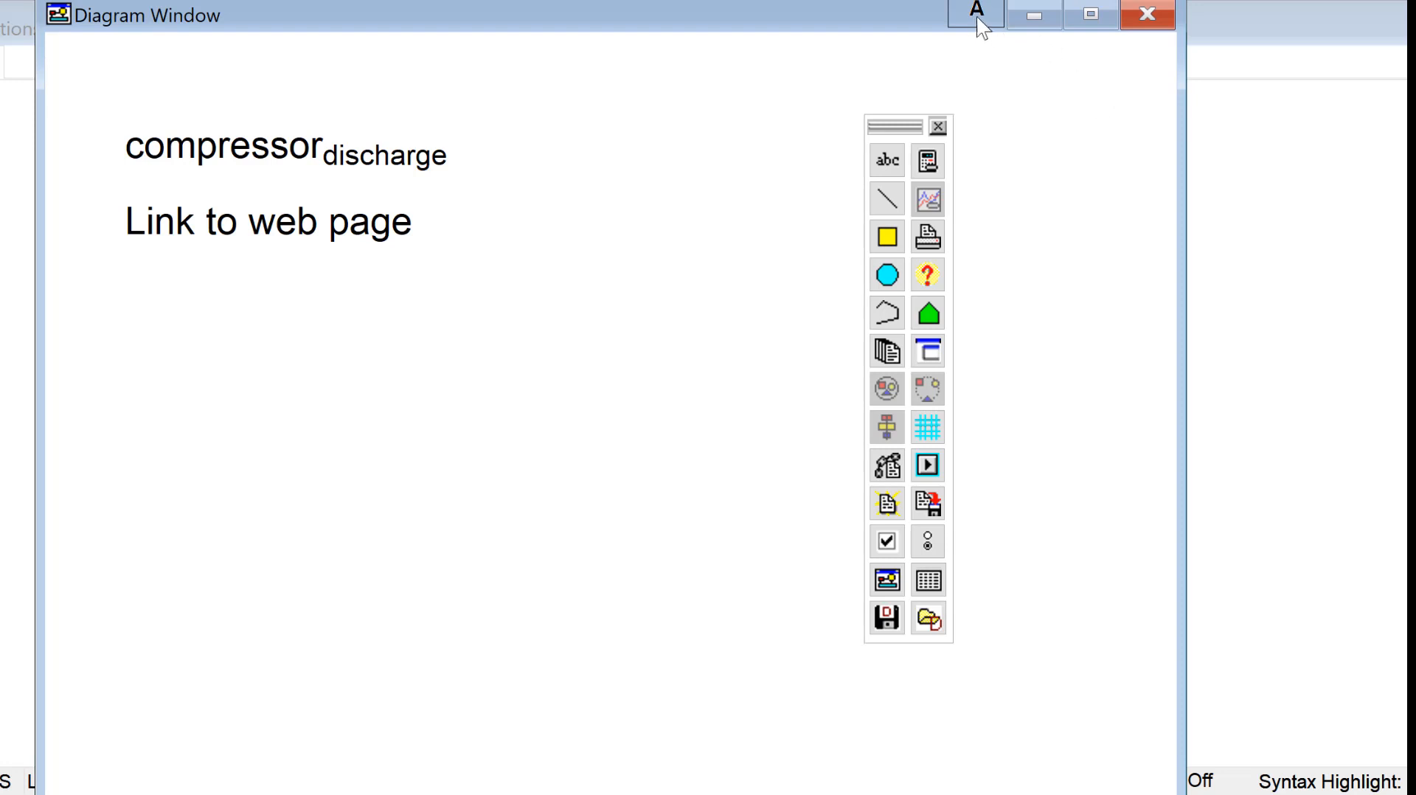
Leave the diagram's development mode, follow the "Link to web page" link, and return to development mode
left_click(977, 19)
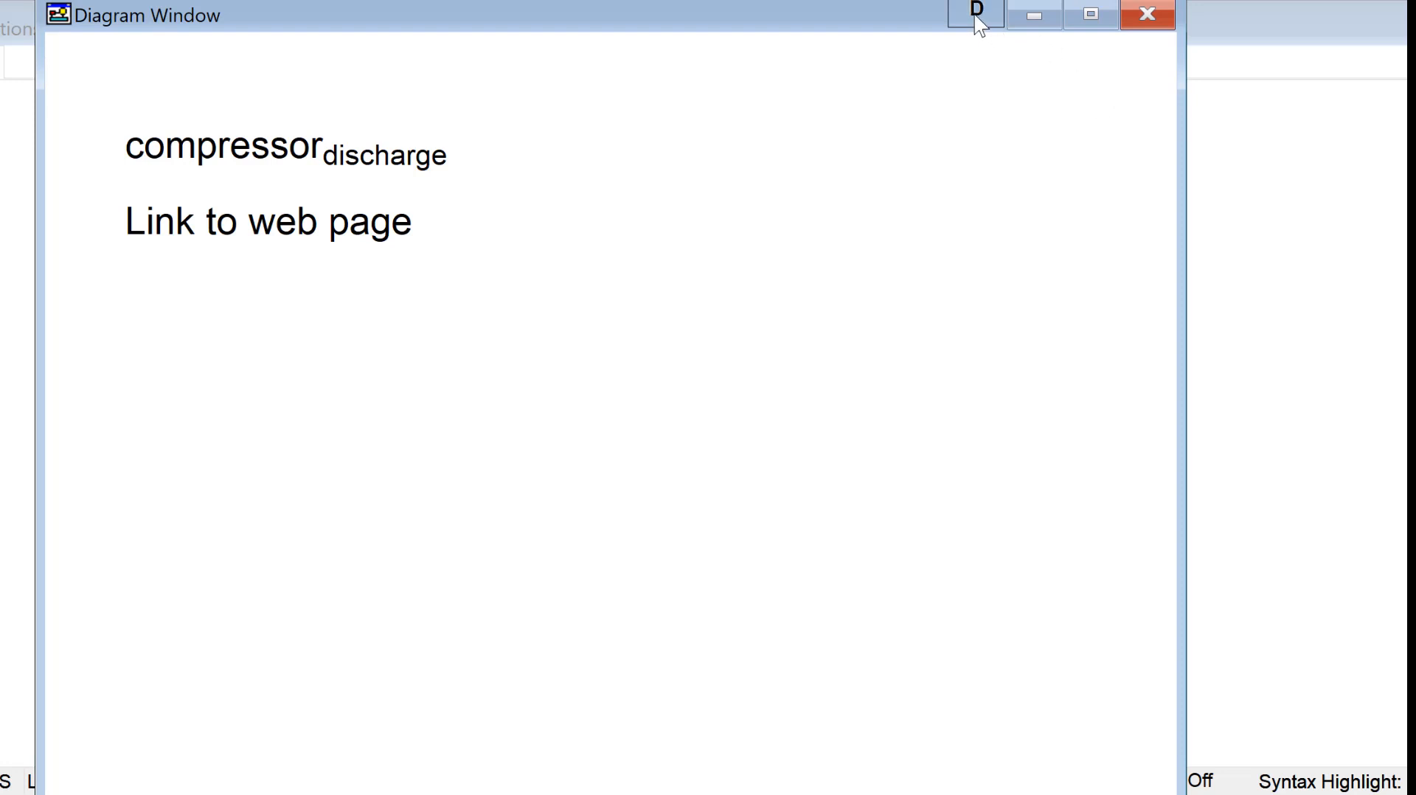
left_click(312, 234)
left_click(983, 14)
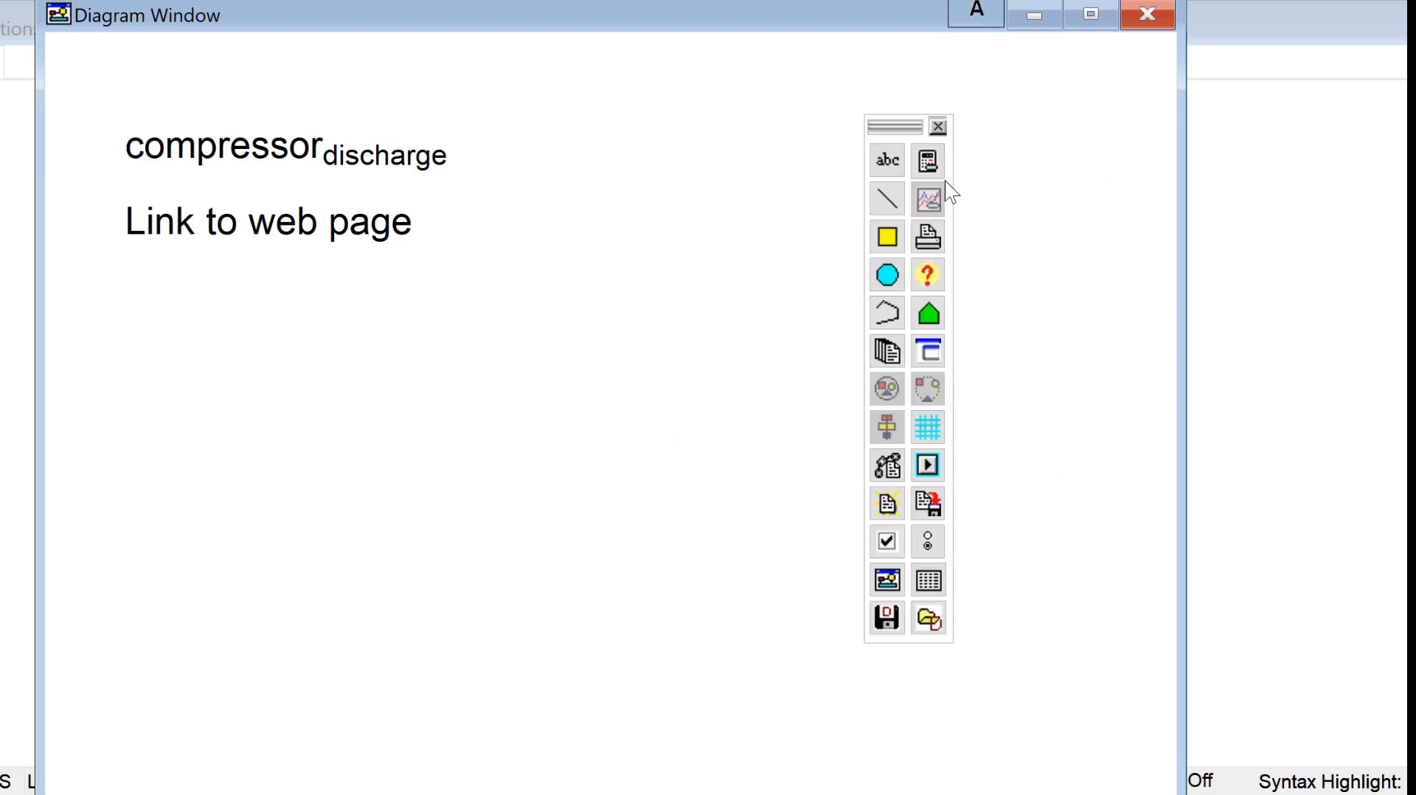
Create a new diagram text item reading "compressor" and continue with another new item
left_click(891, 159)
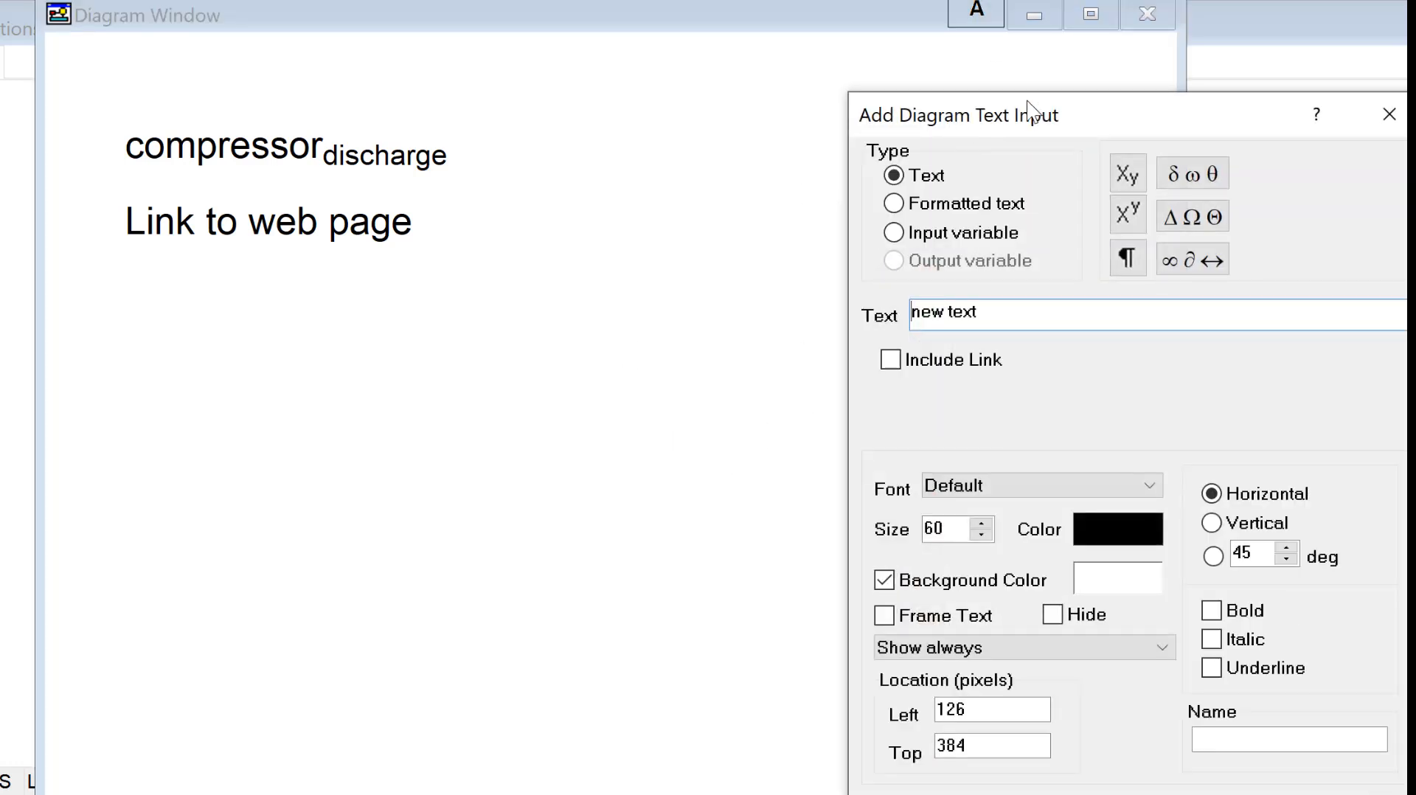
mouse_move(1030, 107)
left_mouse_down()
mouse_move(320, 49)
mouse_move(850, 43)
left_mouse_up()
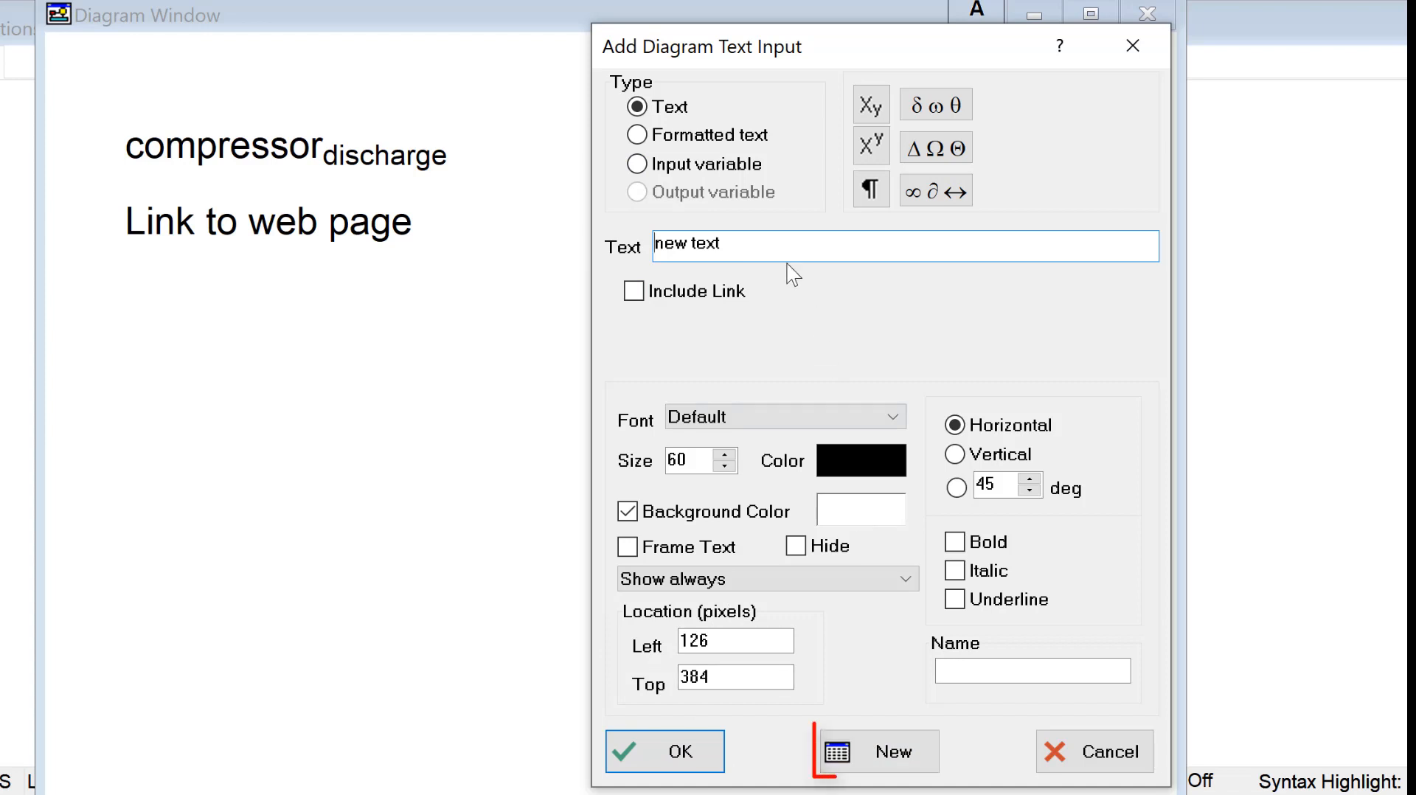
left_click_drag(737, 246, 553, 243)
type("compressor")
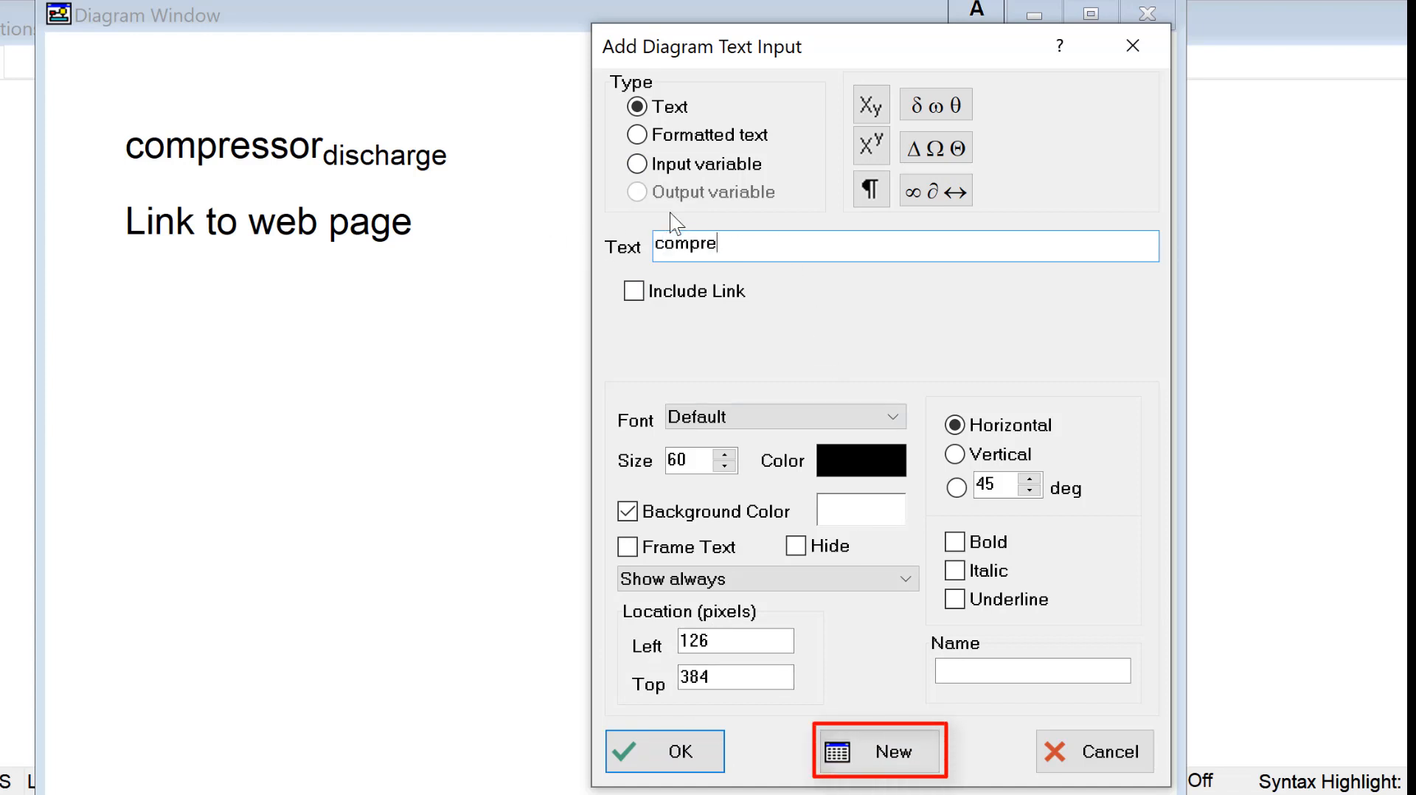
left_click(912, 755)
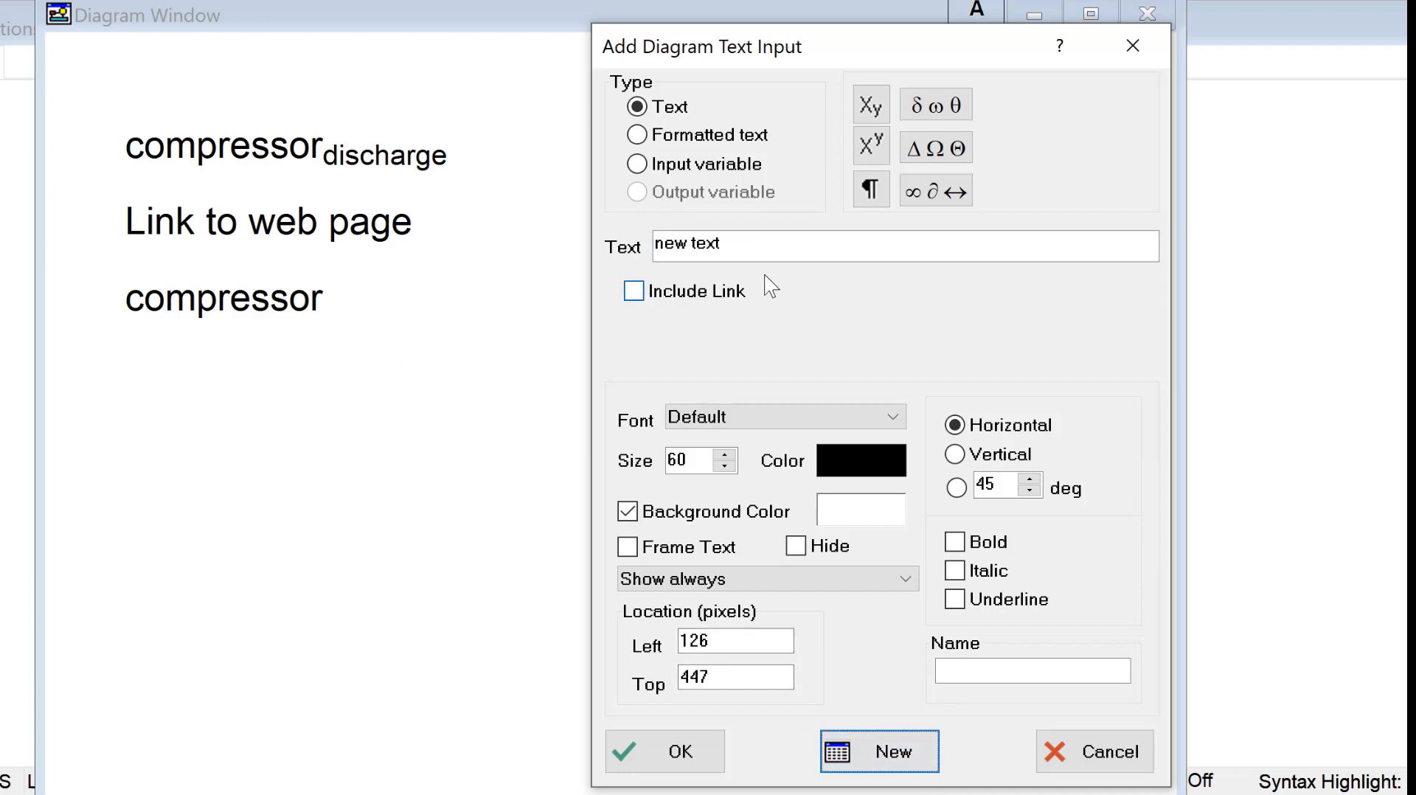
Create two more text items reading "turbine" and "heat exchanger" in succession, keeping a new item open
left_click_drag(774, 248, 521, 221)
type("tub")
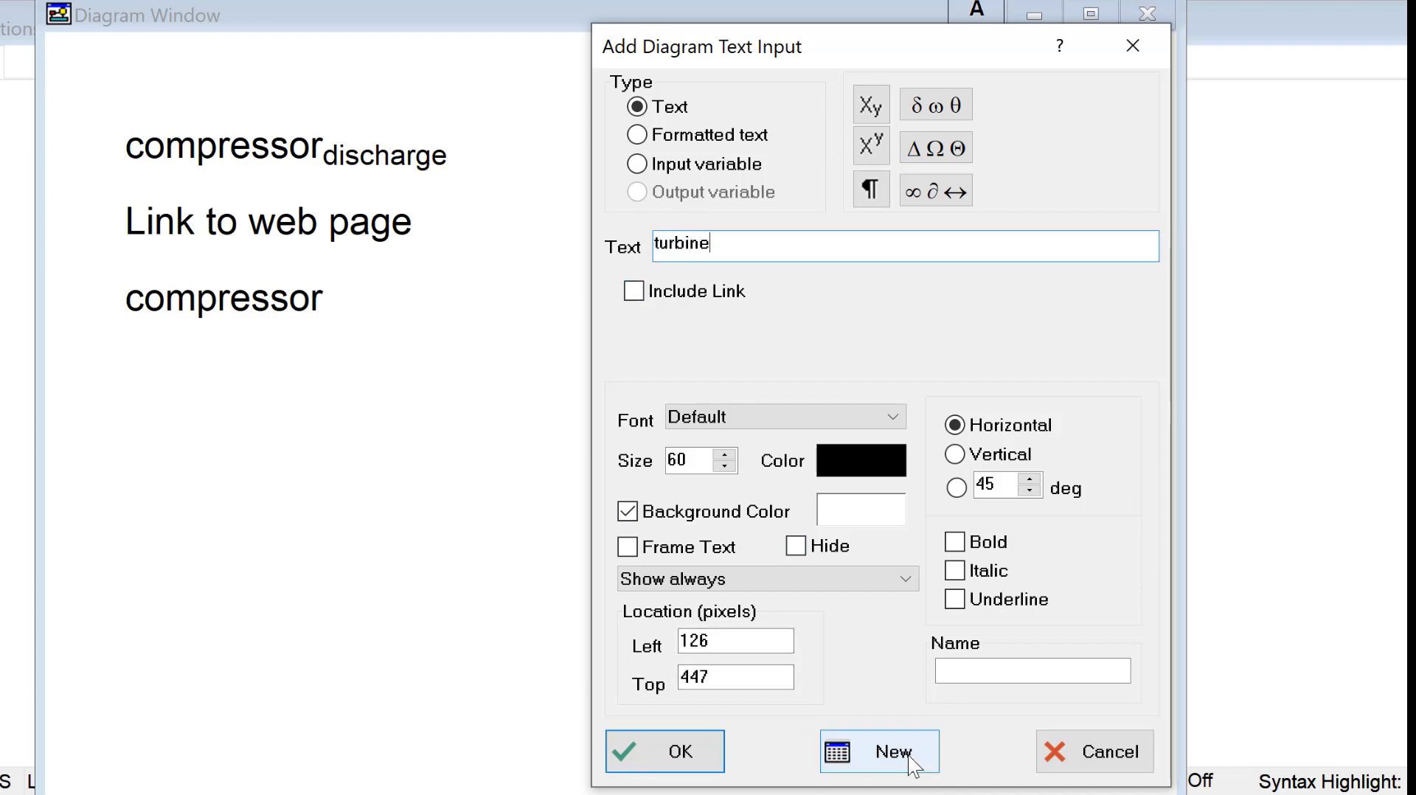
left_click(878, 756)
left_click_drag(728, 246, 558, 205)
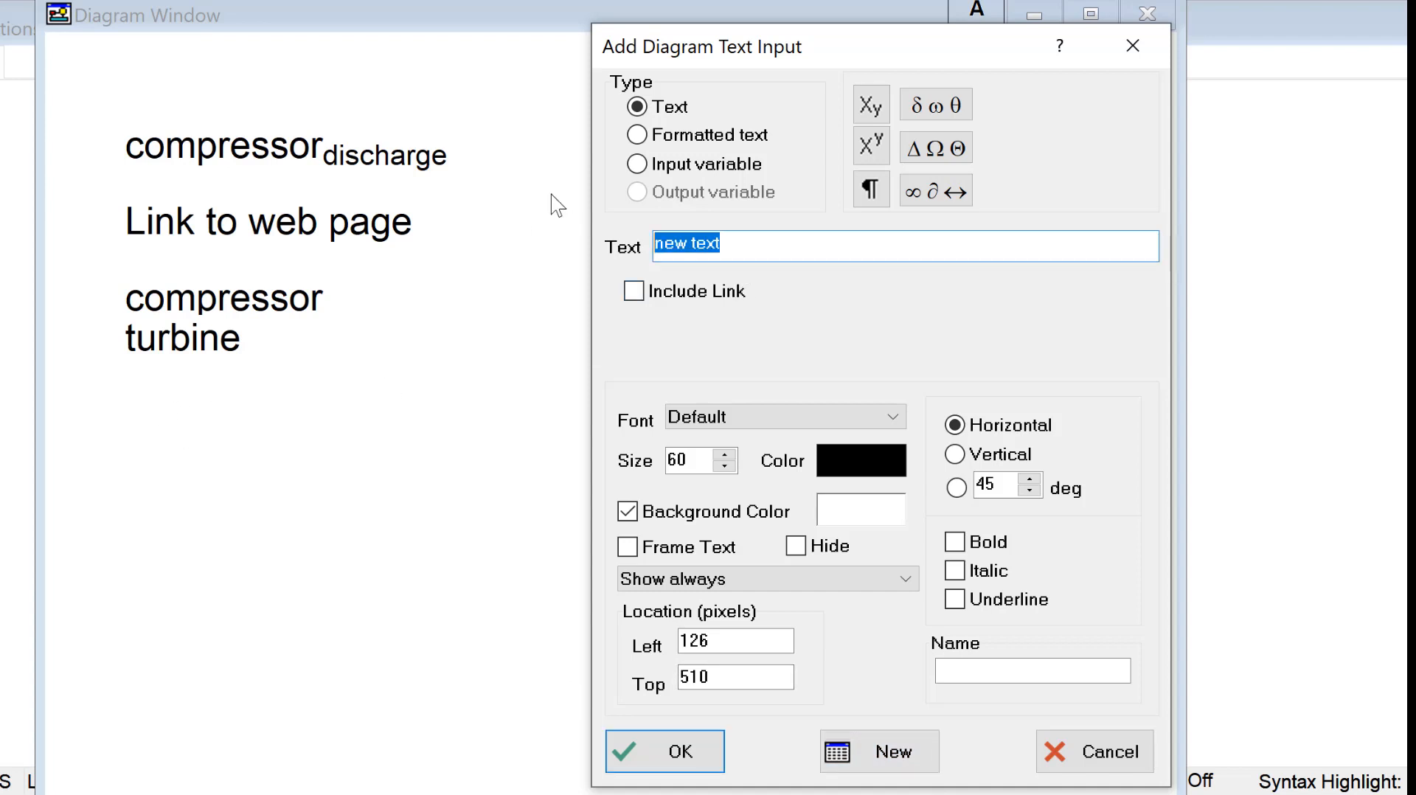
type("heat exch")
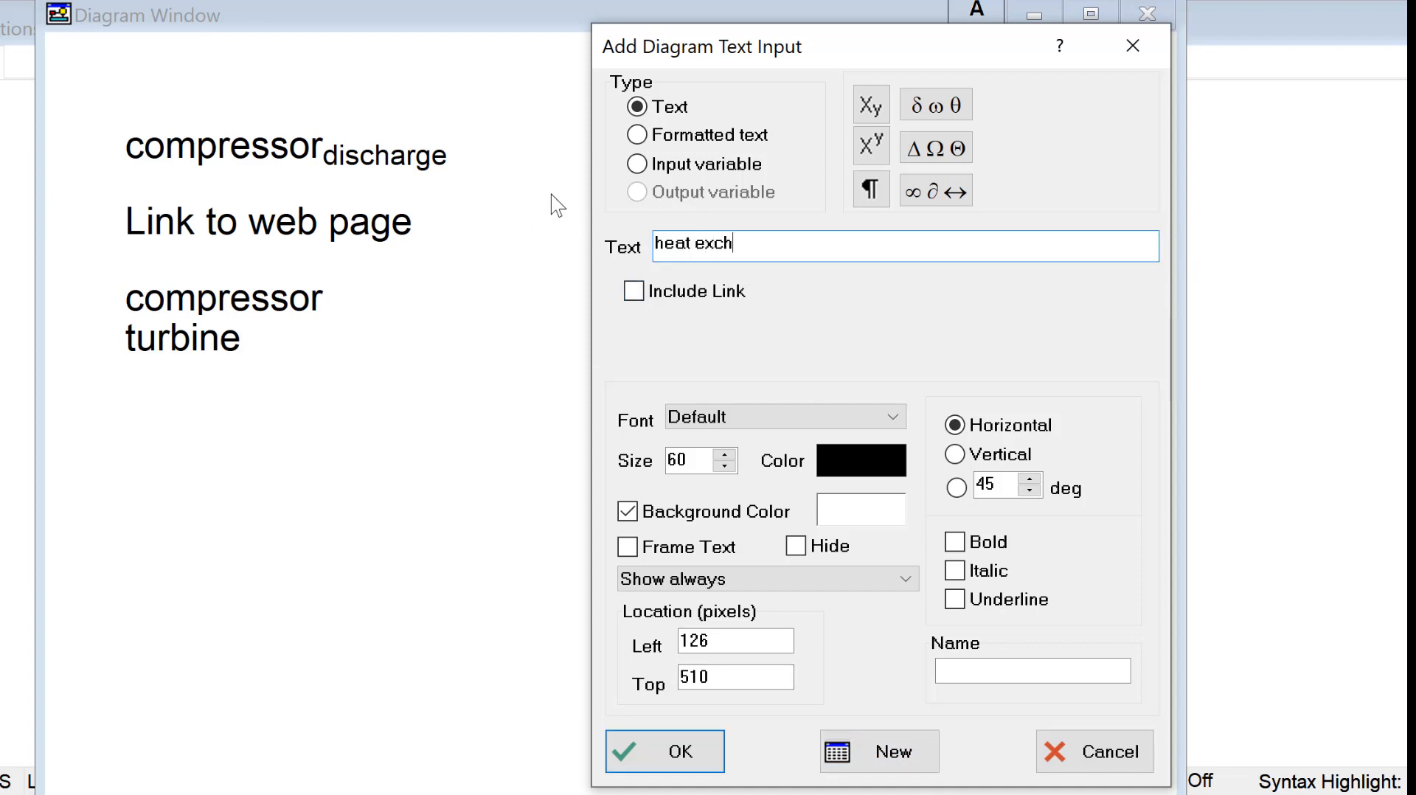
type("anger")
left_click(896, 756)
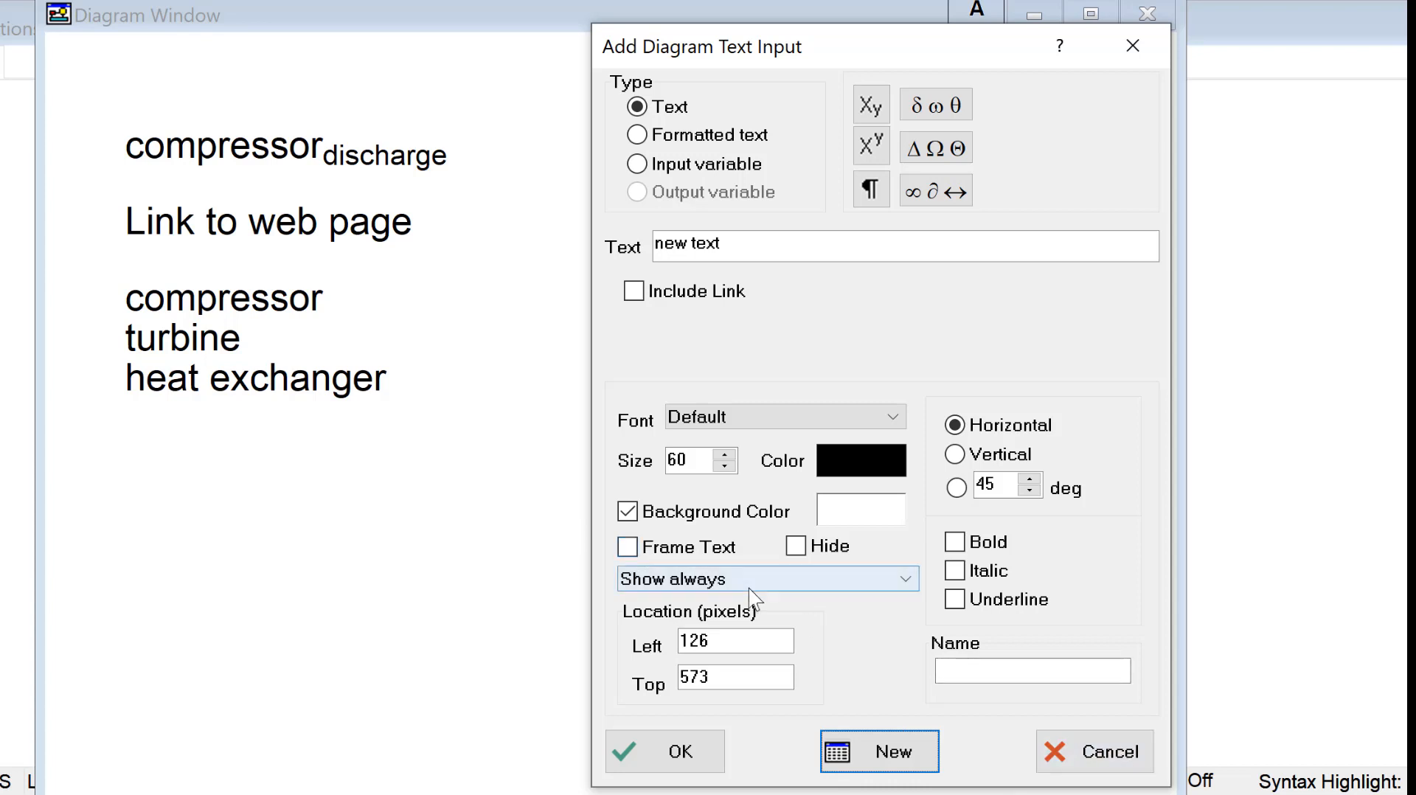
Check the options for when the new text item is shown, and cancel adding text
left_click(898, 587)
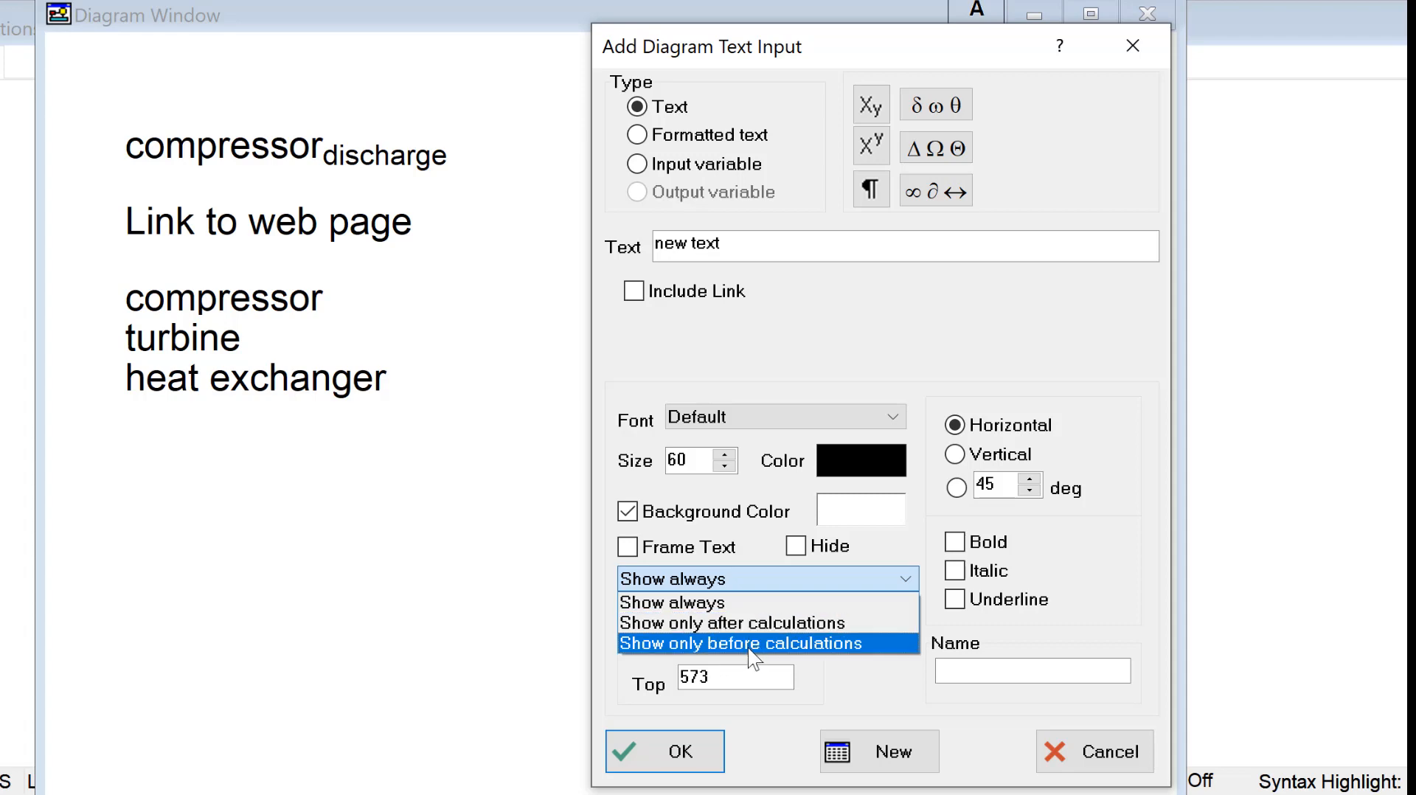
left_click(1114, 748)
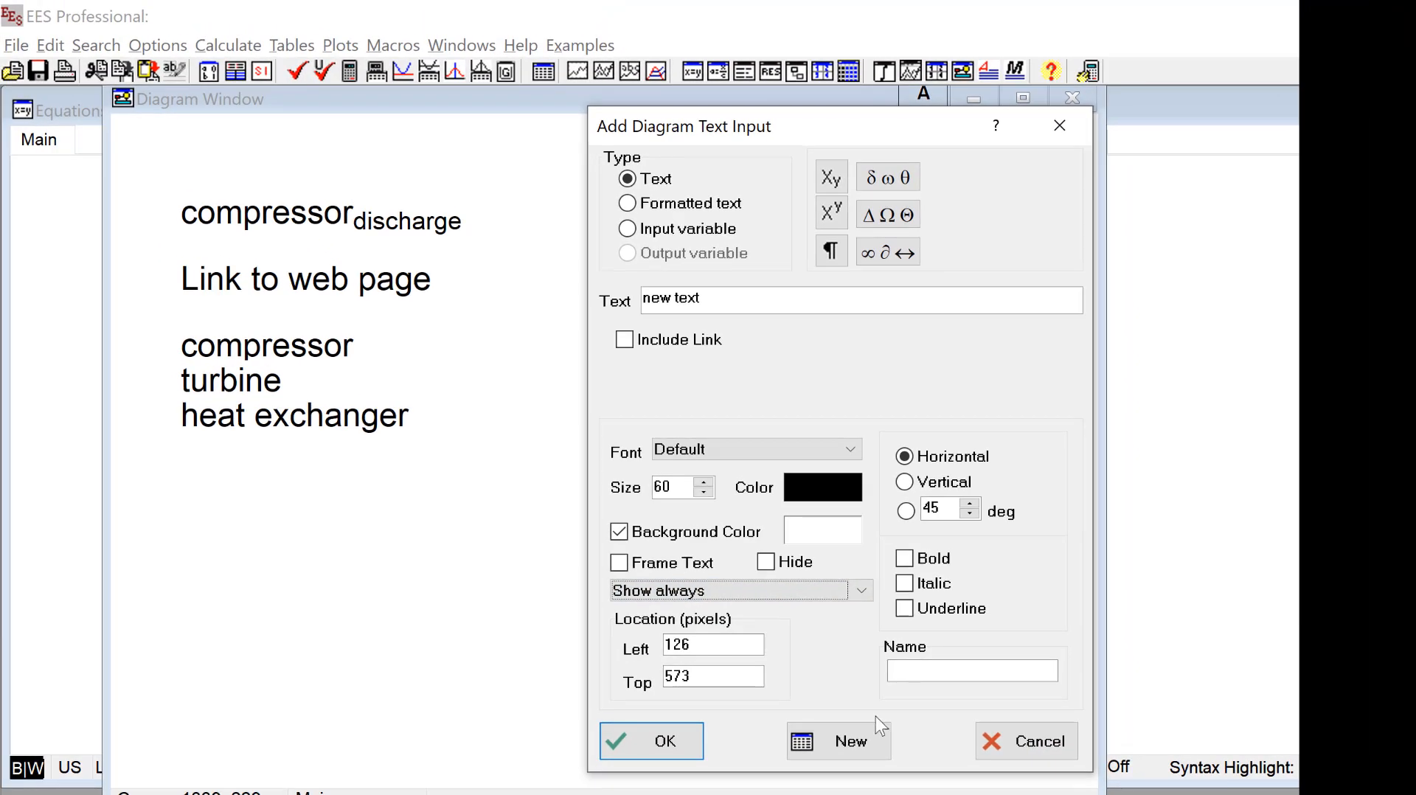
left_click(1025, 742)
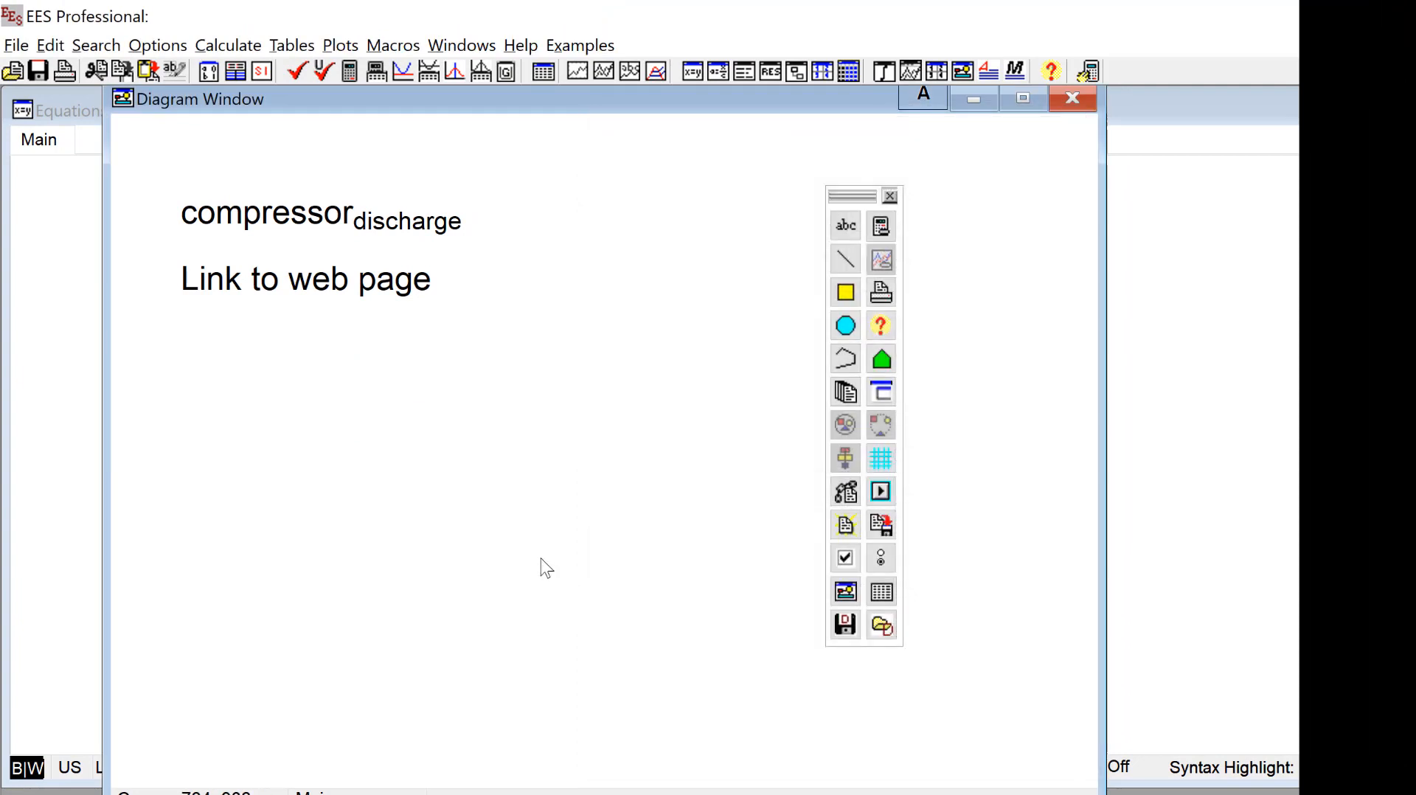
Delete all the text items remaining in the diagram
left_click_drag(583, 516, 131, 167)
key("Delete")
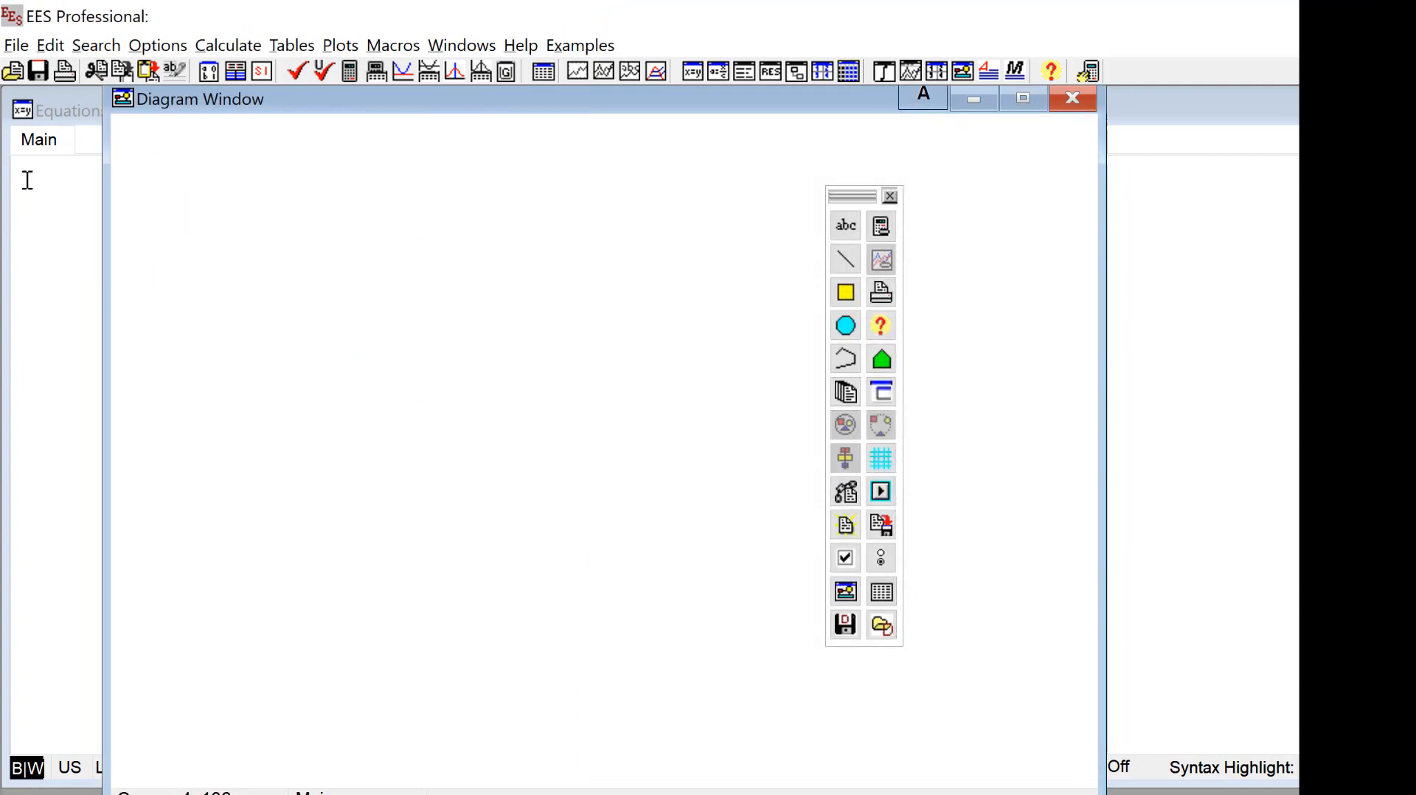
Enter the equation "out = in +3" in the Equations Window
left_click(27, 179)
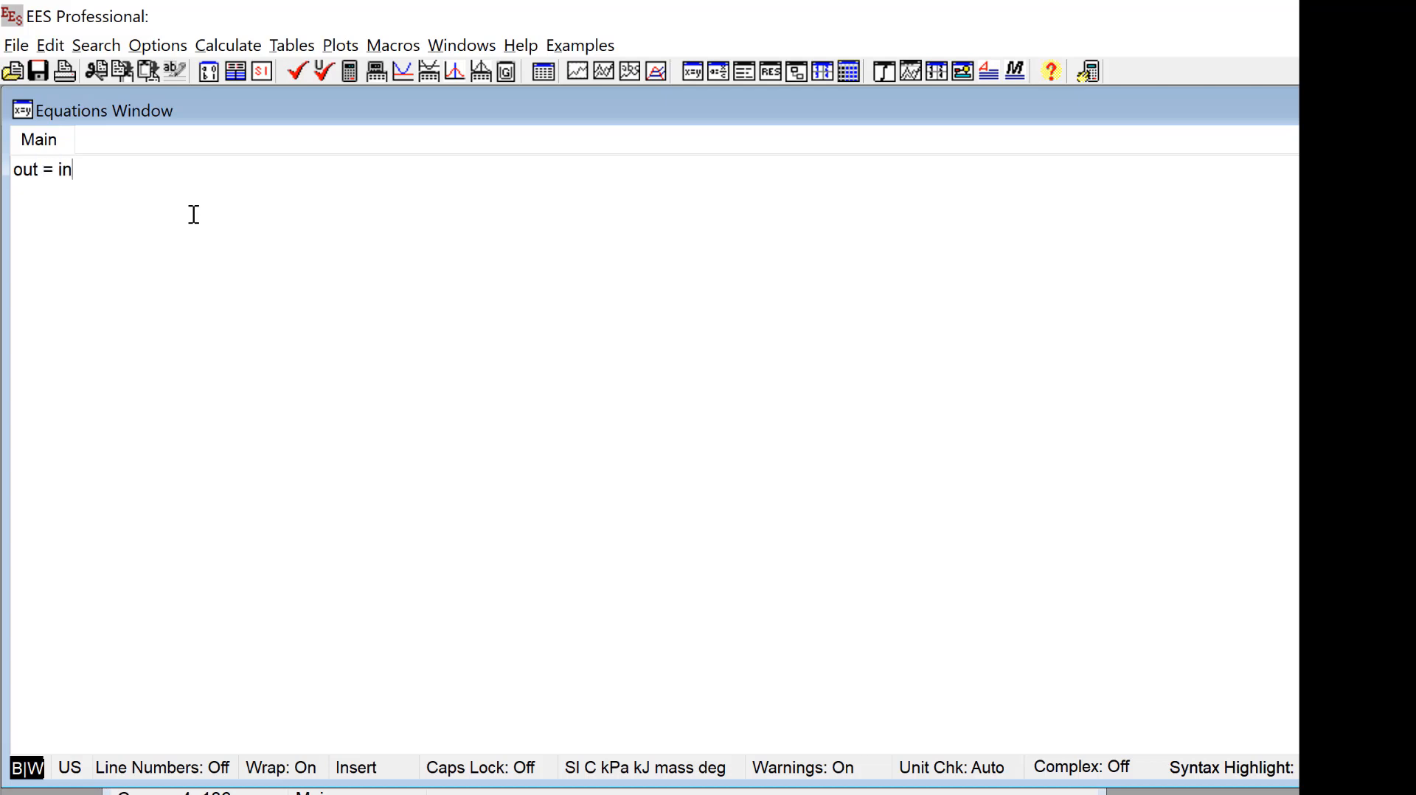
type("out = in +3")
left_click(74, 169)
key("BackSpace")
Add the variable "in" to the diagram as an input variable and place it in the upper-left area
left_click(963, 71)
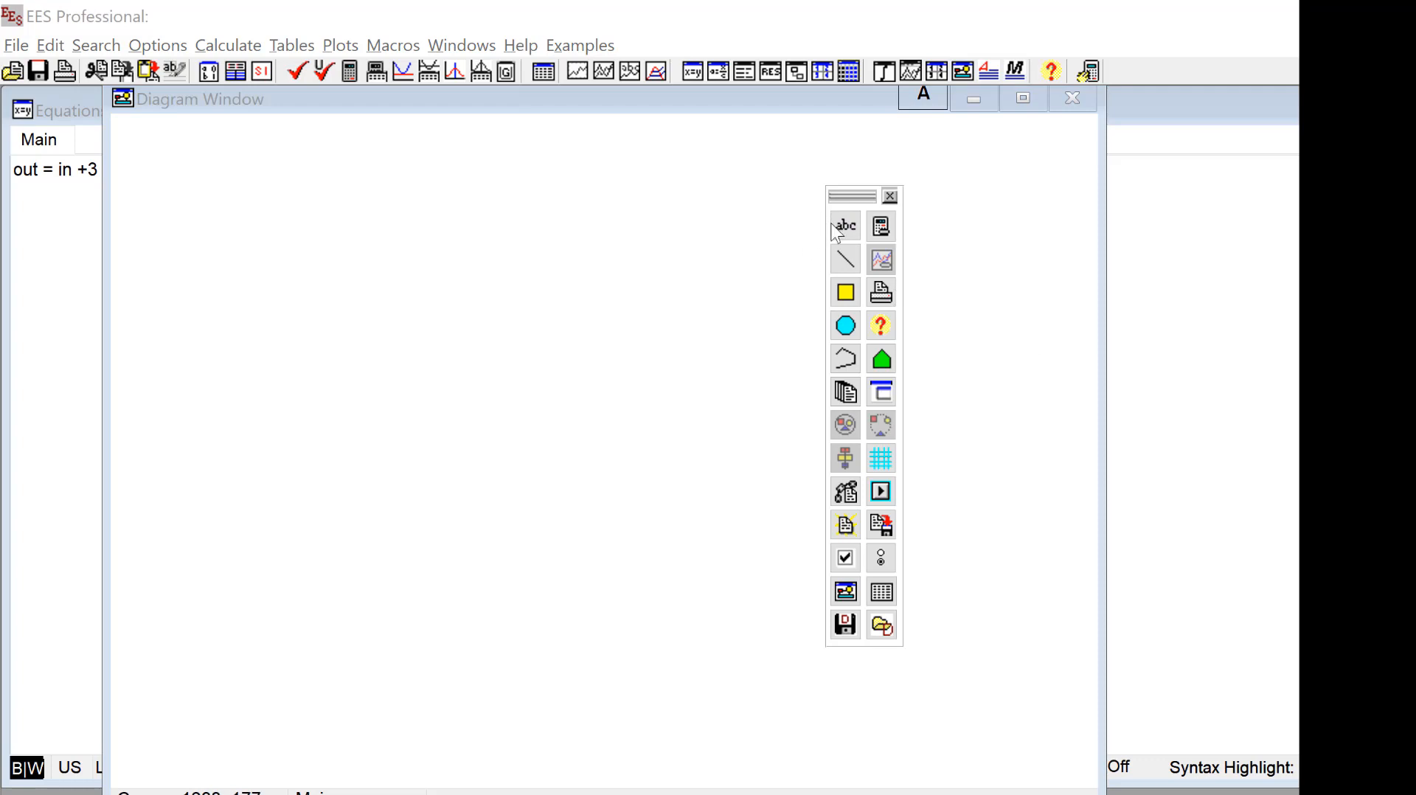
left_click(845, 230)
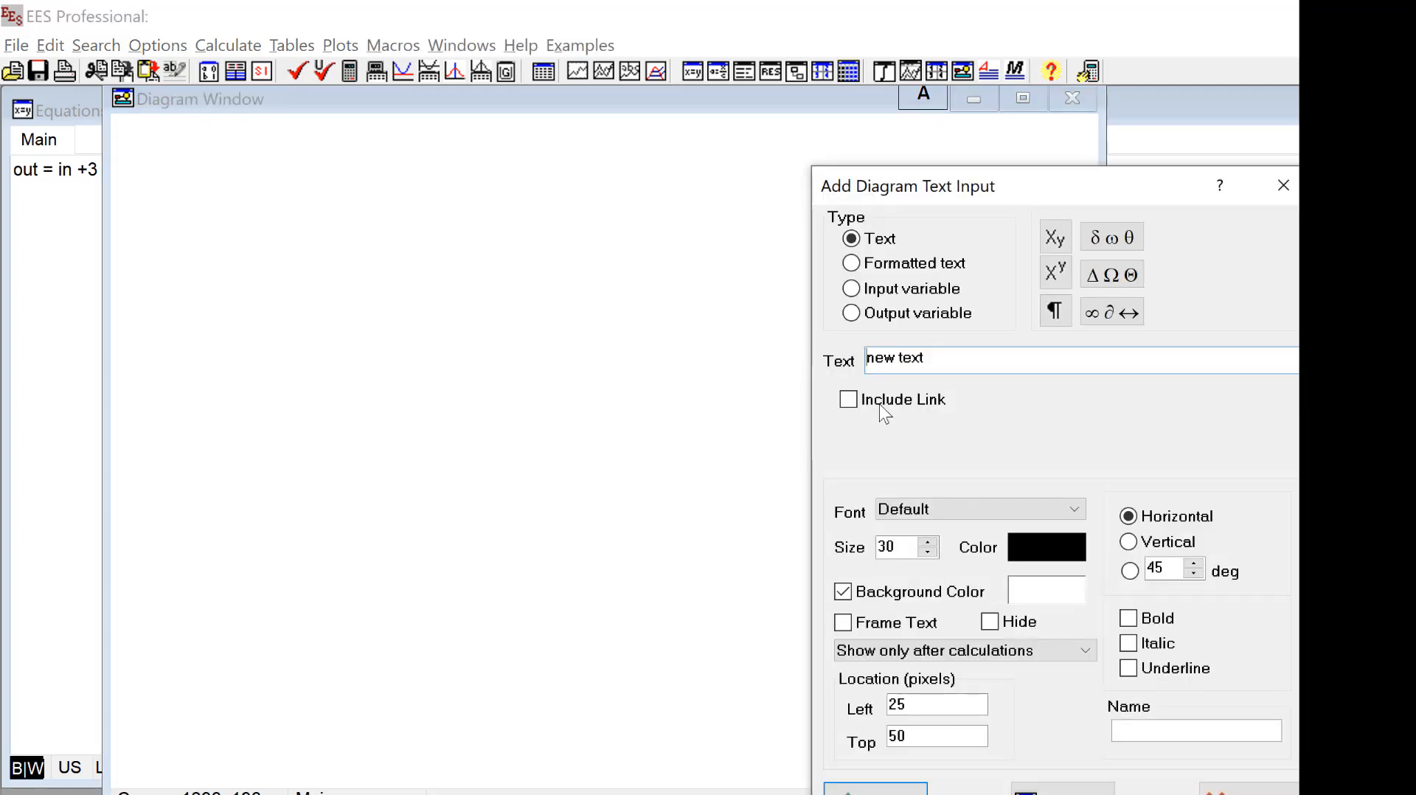
left_click(901, 292)
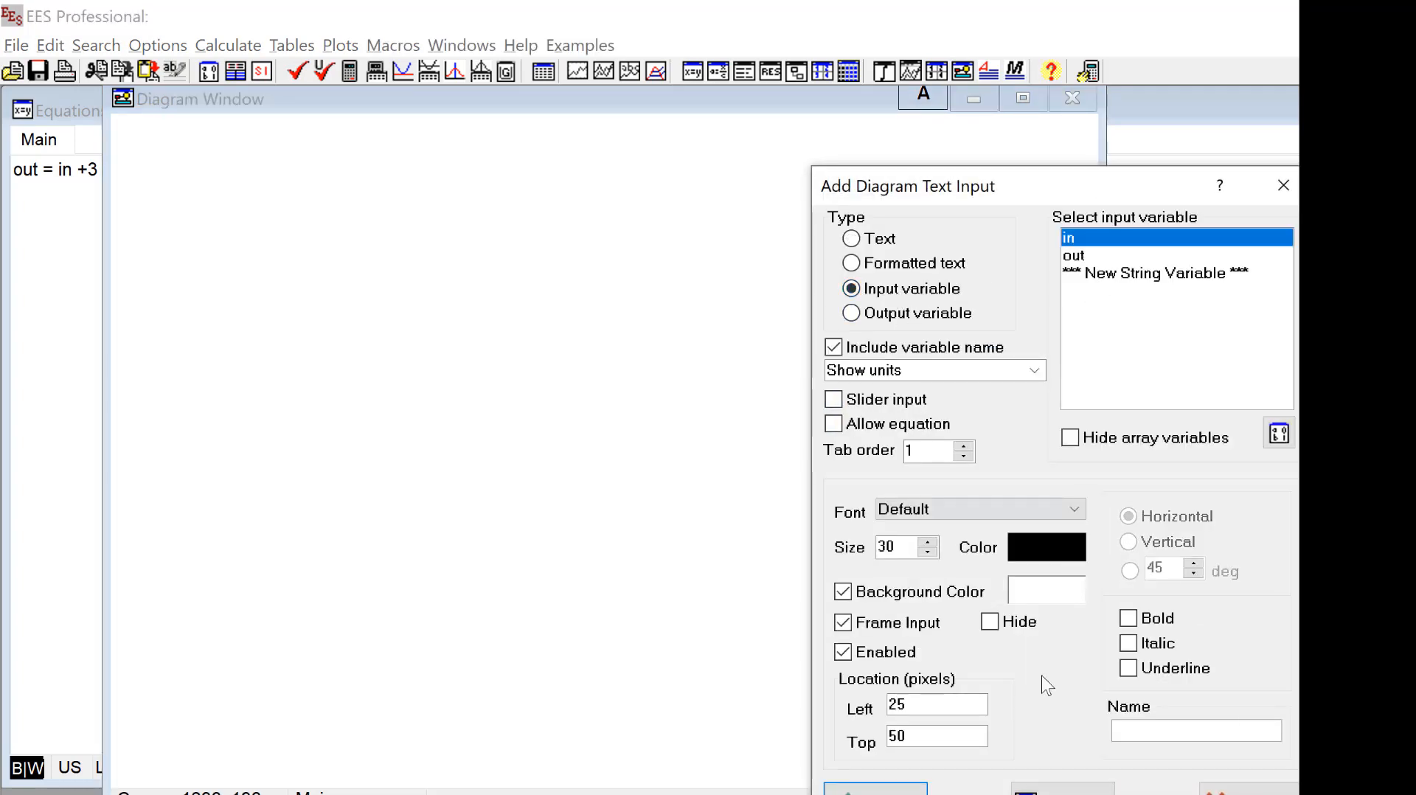
left_click(876, 789)
left_click_drag(140, 151, 223, 228)
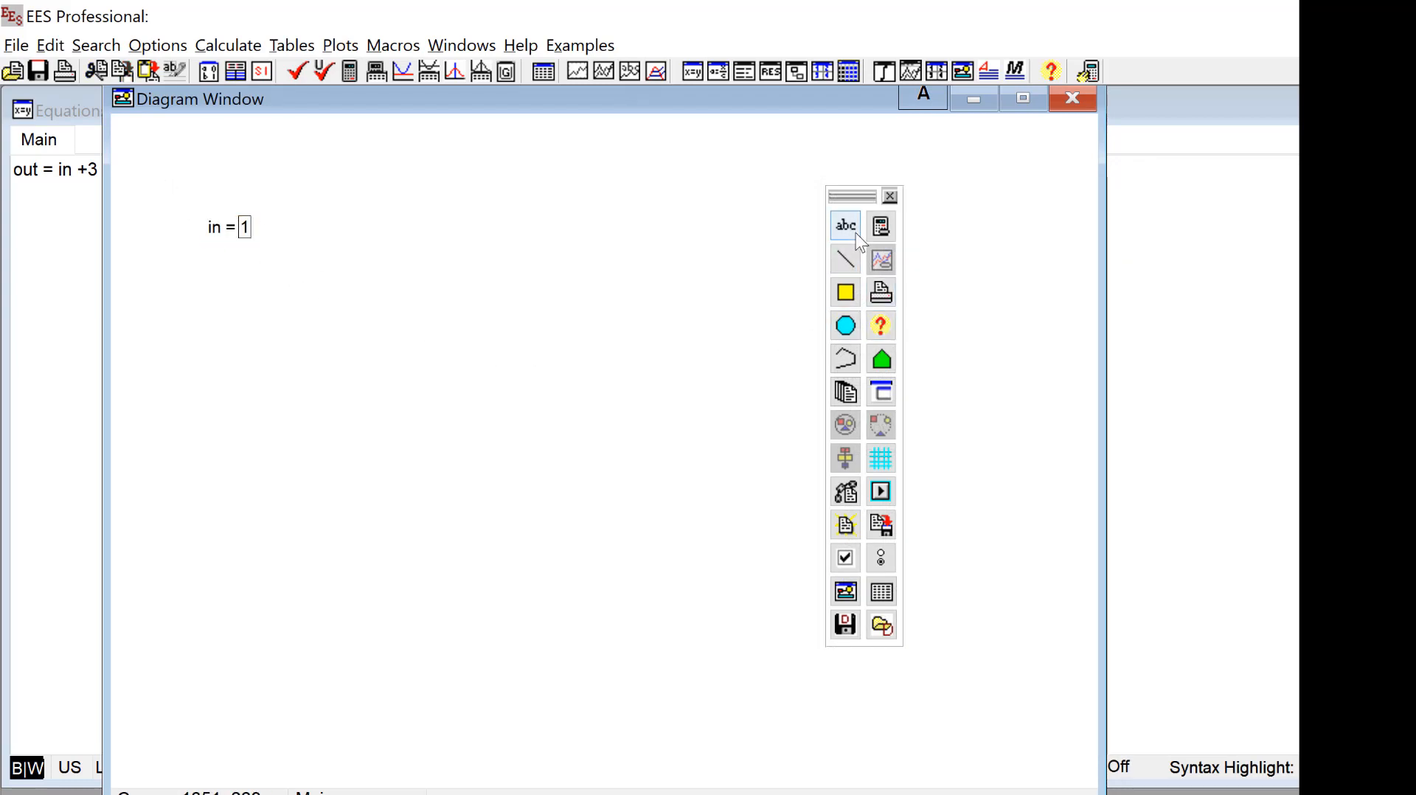
Add the variable "out" to the diagram as an output variable and place it to the right of the "in" input
left_click(846, 225)
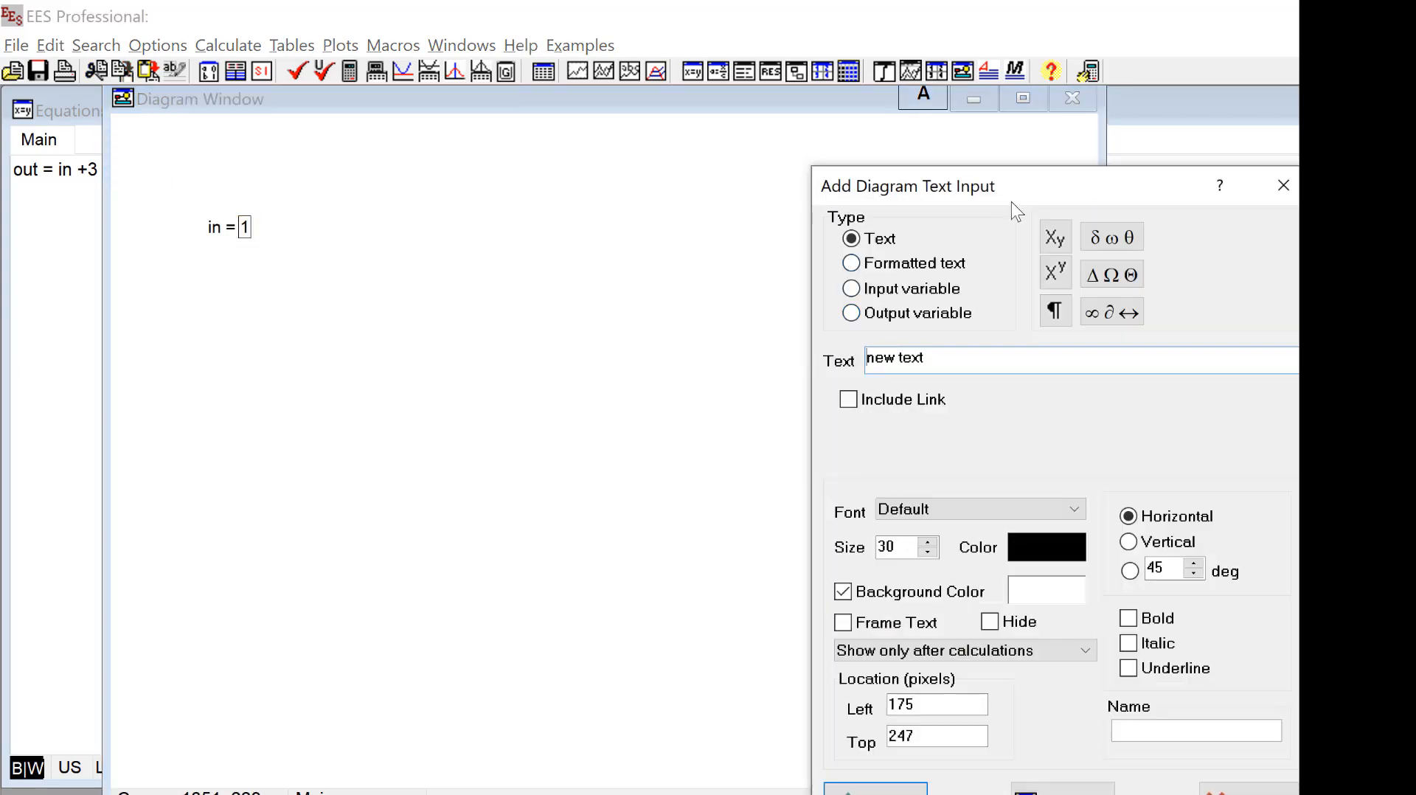
left_click_drag(1013, 205, 711, 149)
left_click(609, 267)
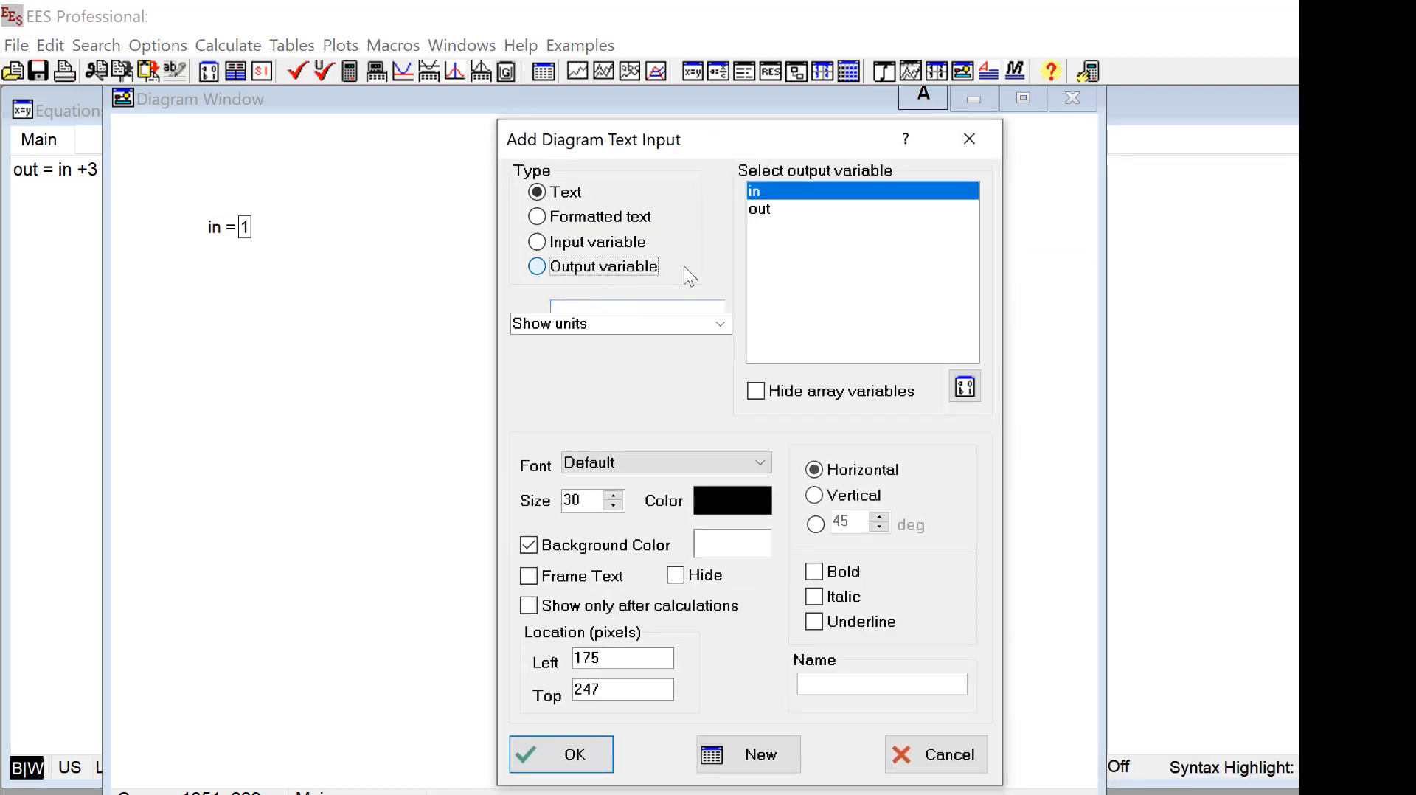
left_click(764, 210)
left_click(570, 752)
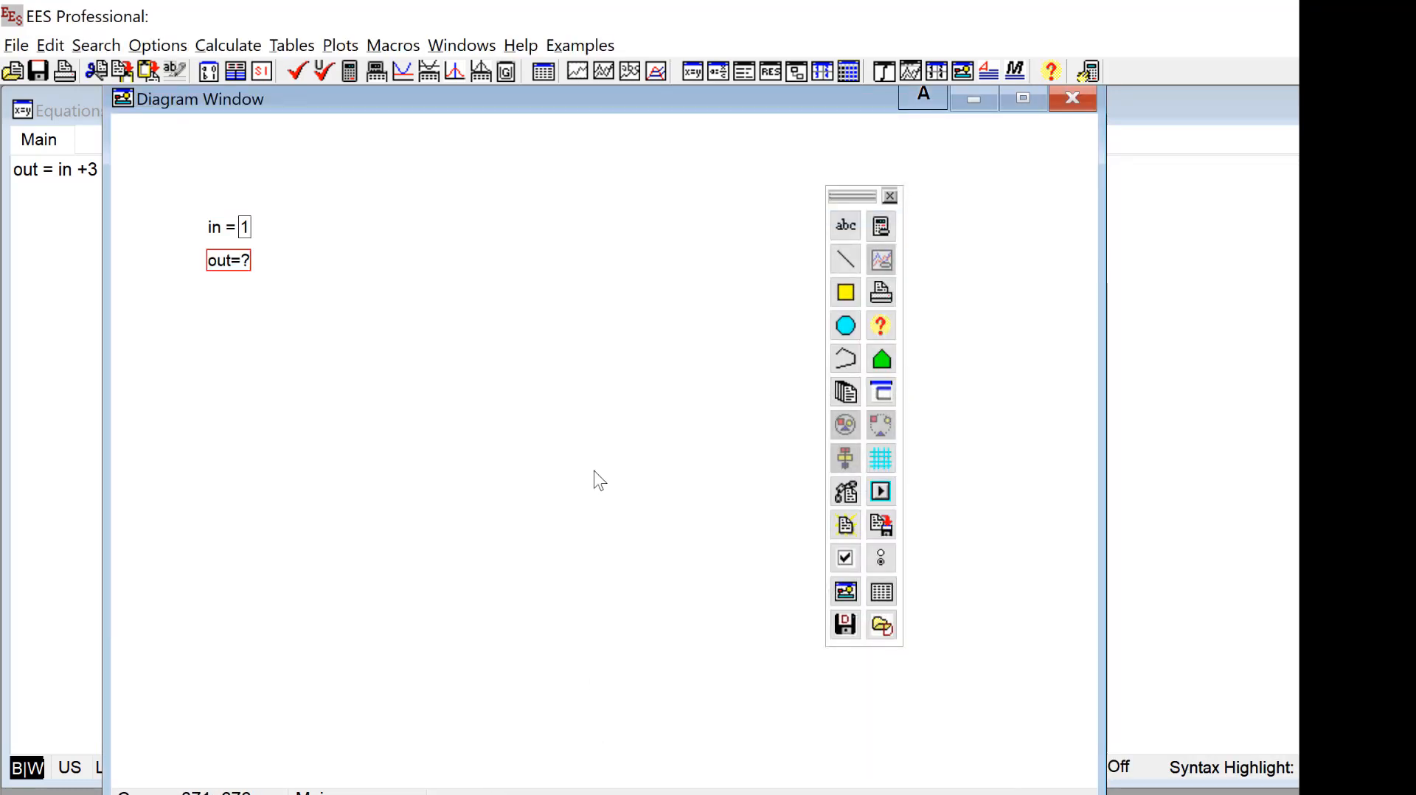
left_click_drag(241, 265, 430, 240)
left_click(496, 408)
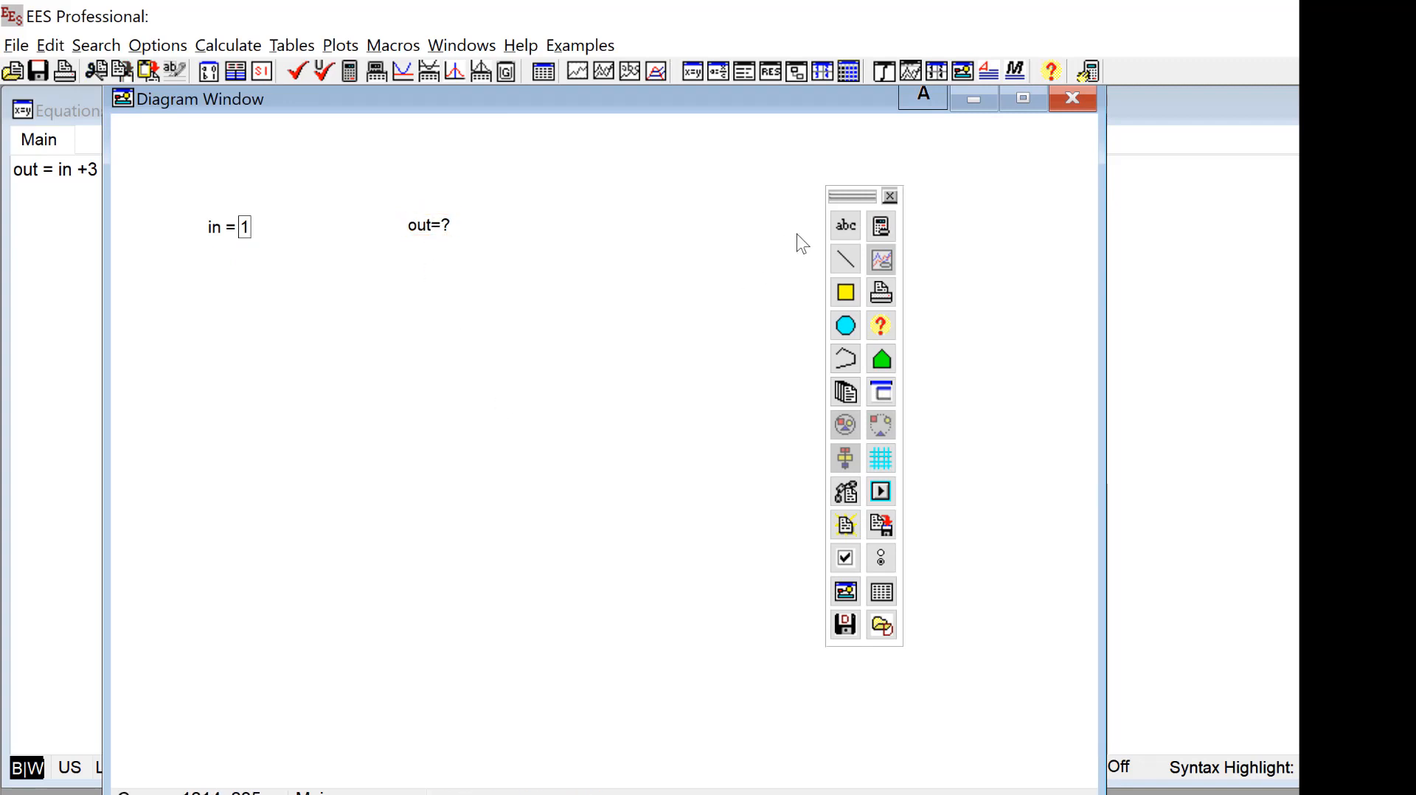
Add the text "enter your inputs", shown only before calculations, and place it above the "in" input
left_click(846, 226)
left_click_drag(967, 193, 735, 189)
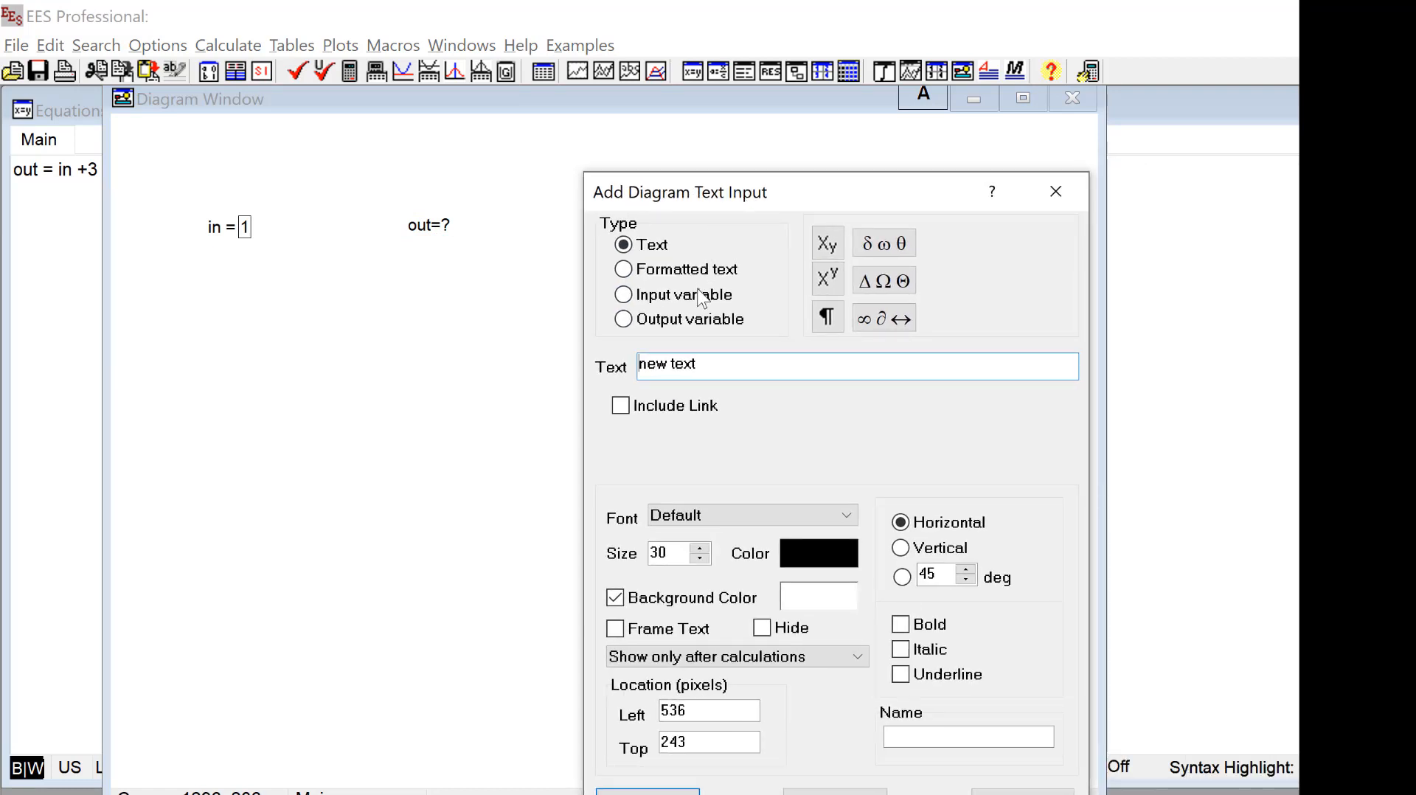
left_click_drag(699, 364, 510, 357)
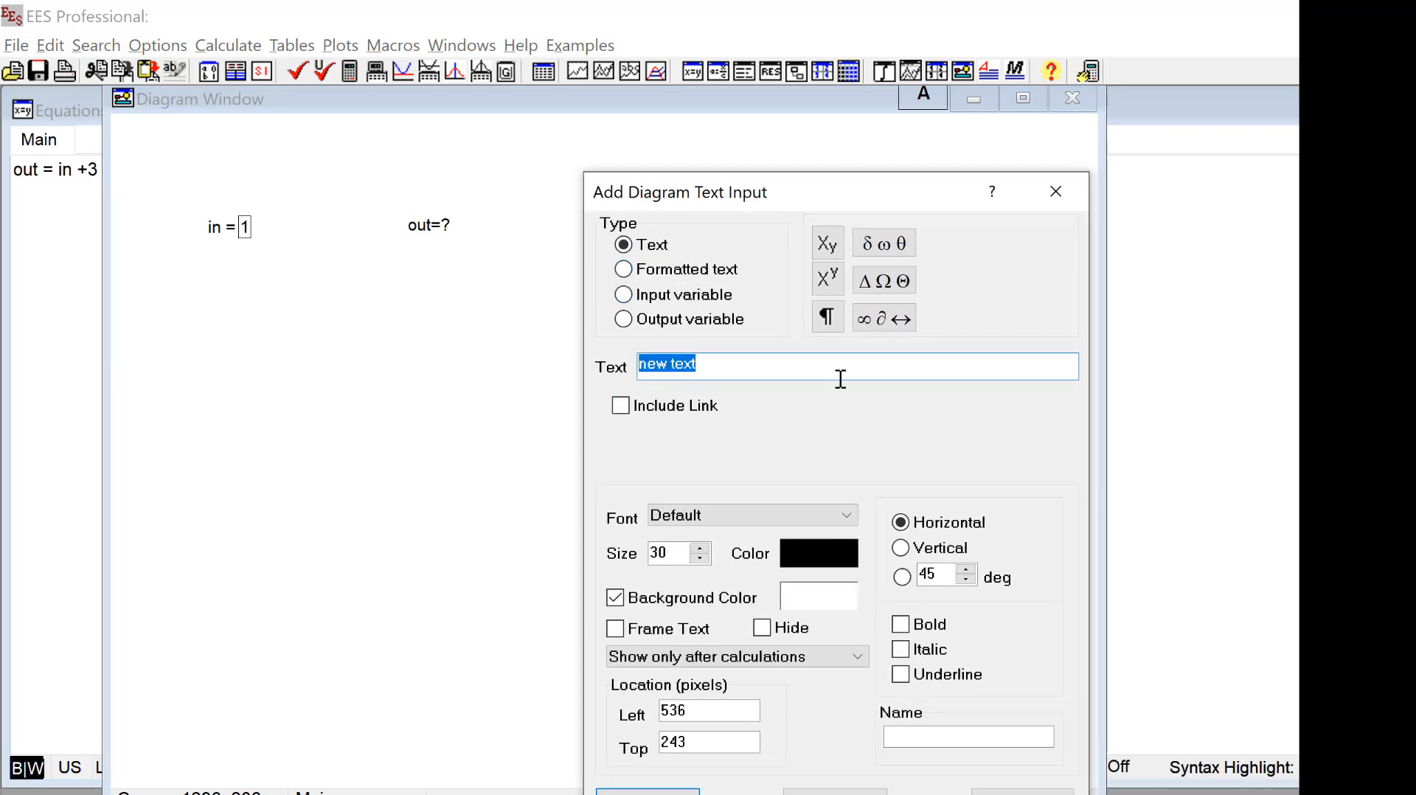
type("enter your inputs")
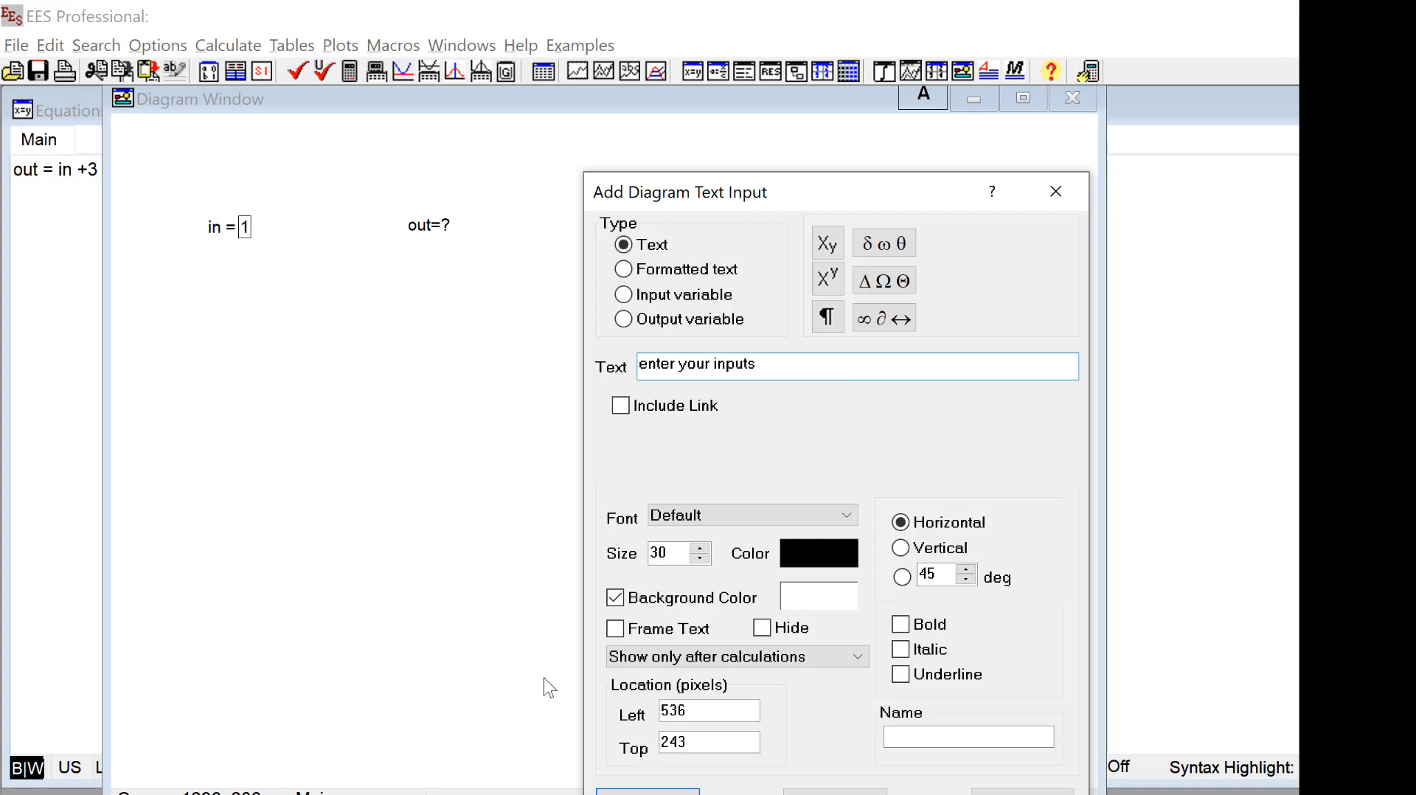
left_click(832, 659)
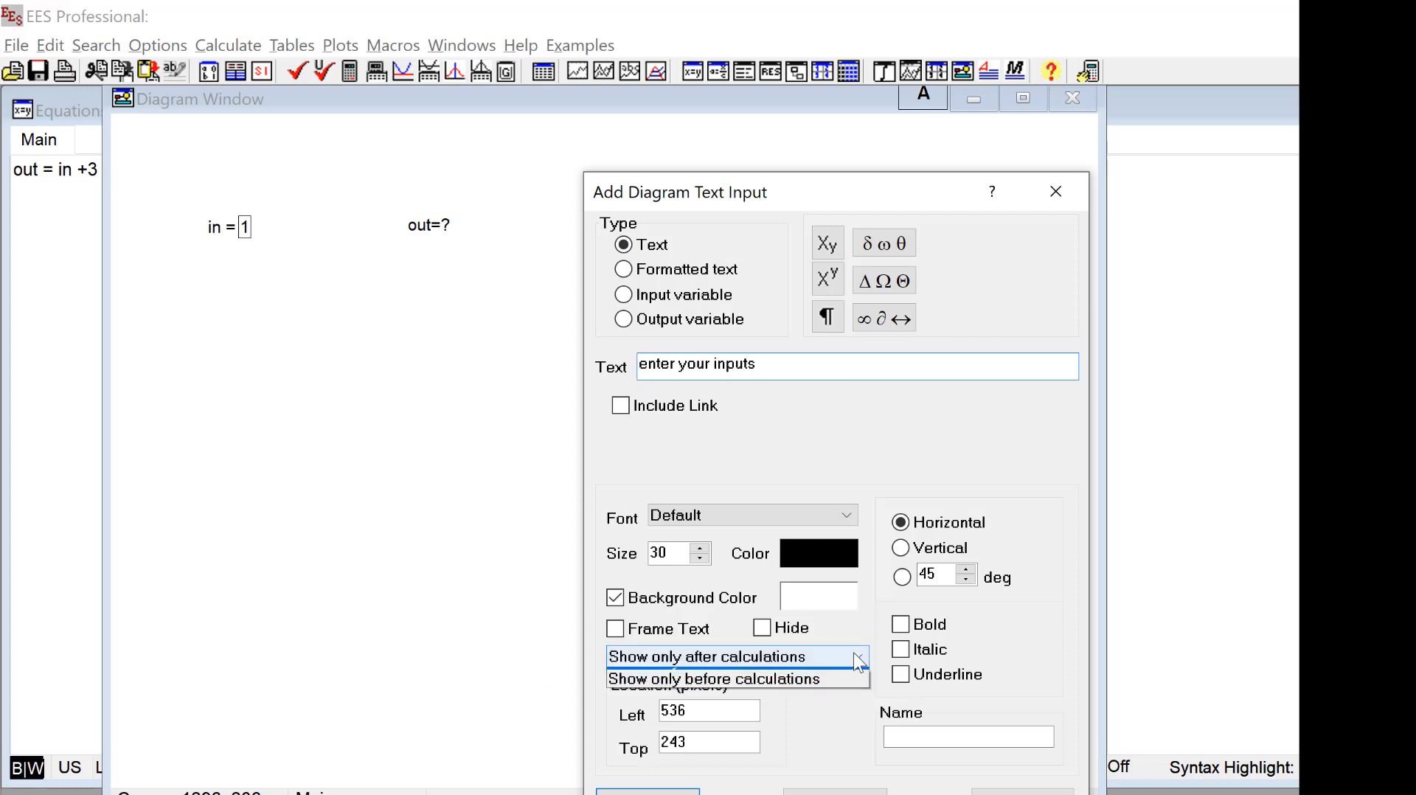
left_click(764, 715)
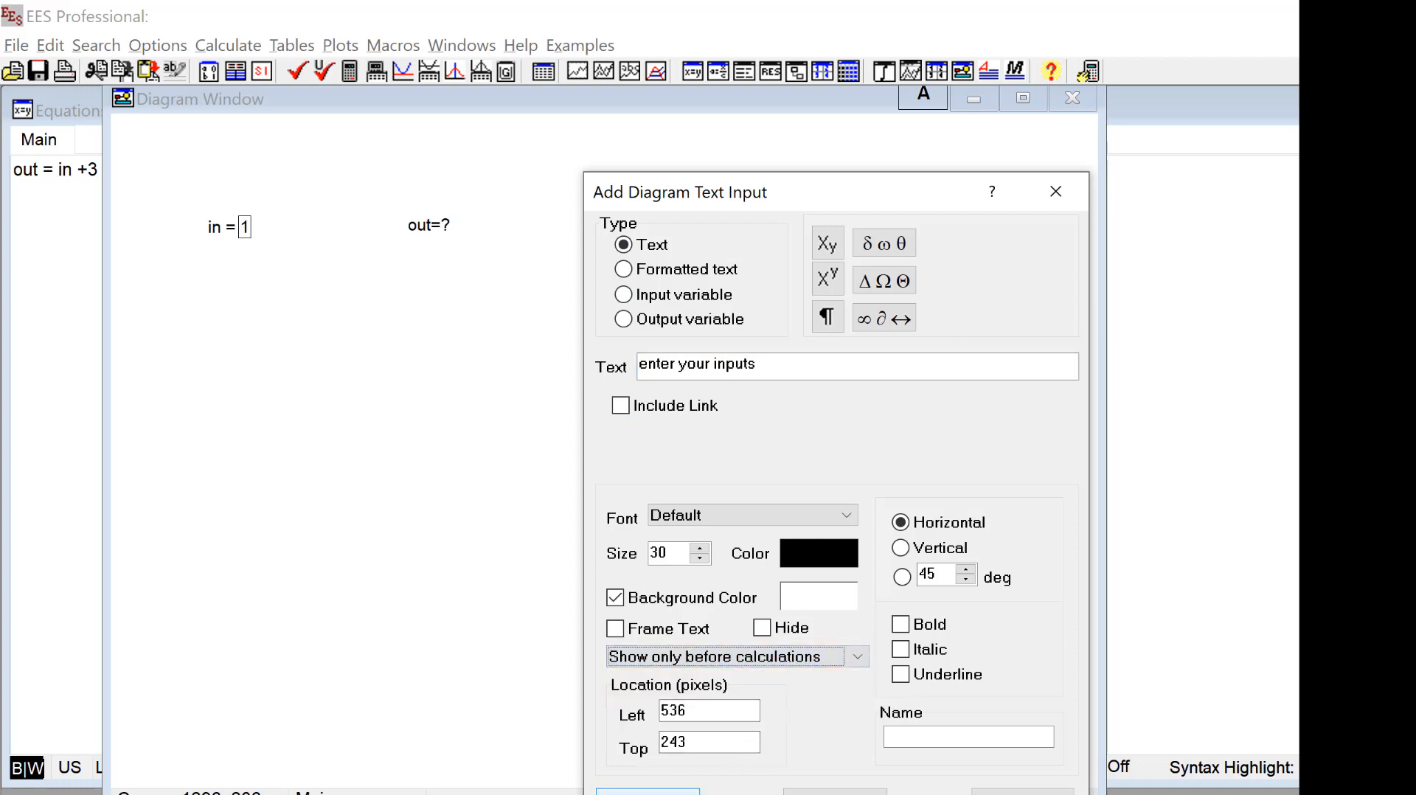
left_click(648, 791)
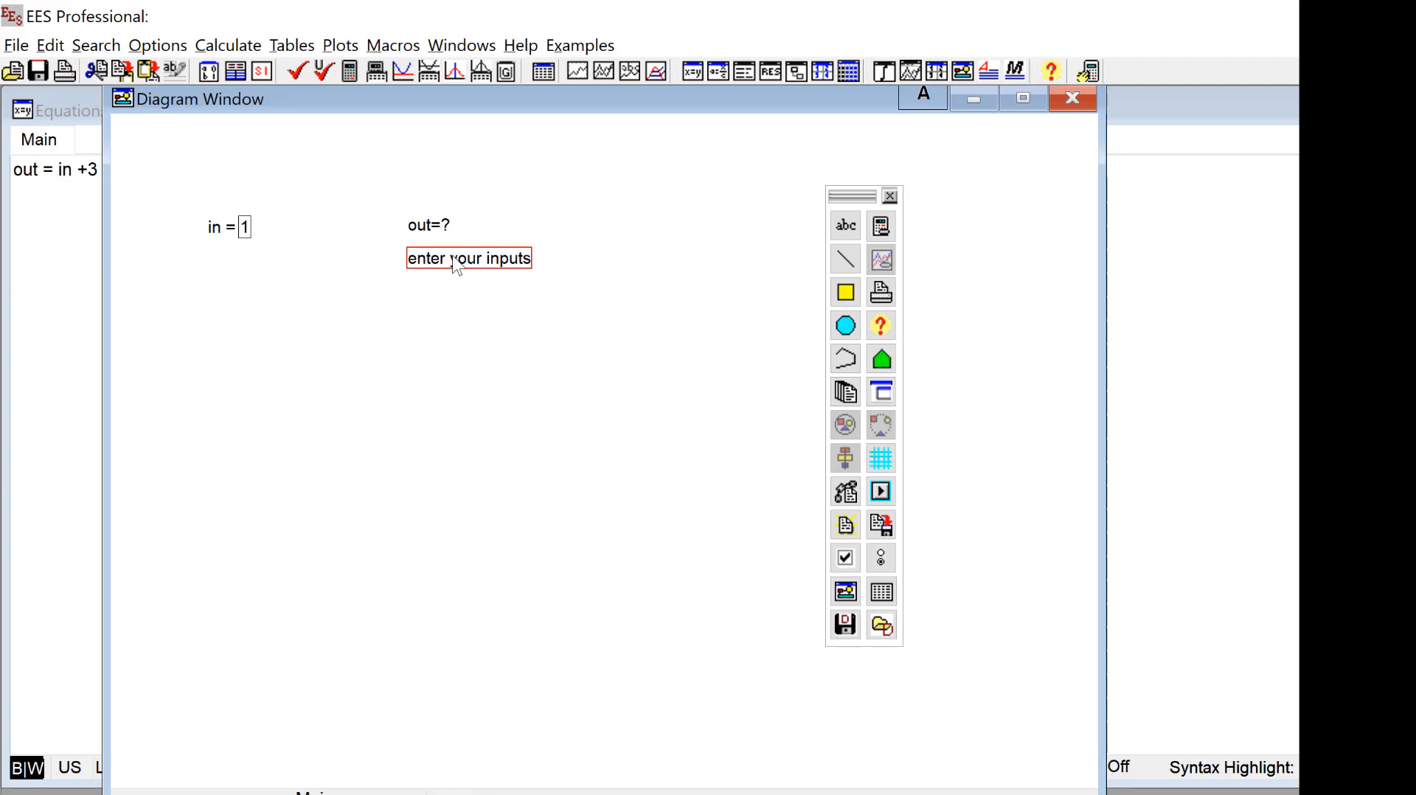
left_click_drag(453, 257, 225, 194)
left_click(284, 368)
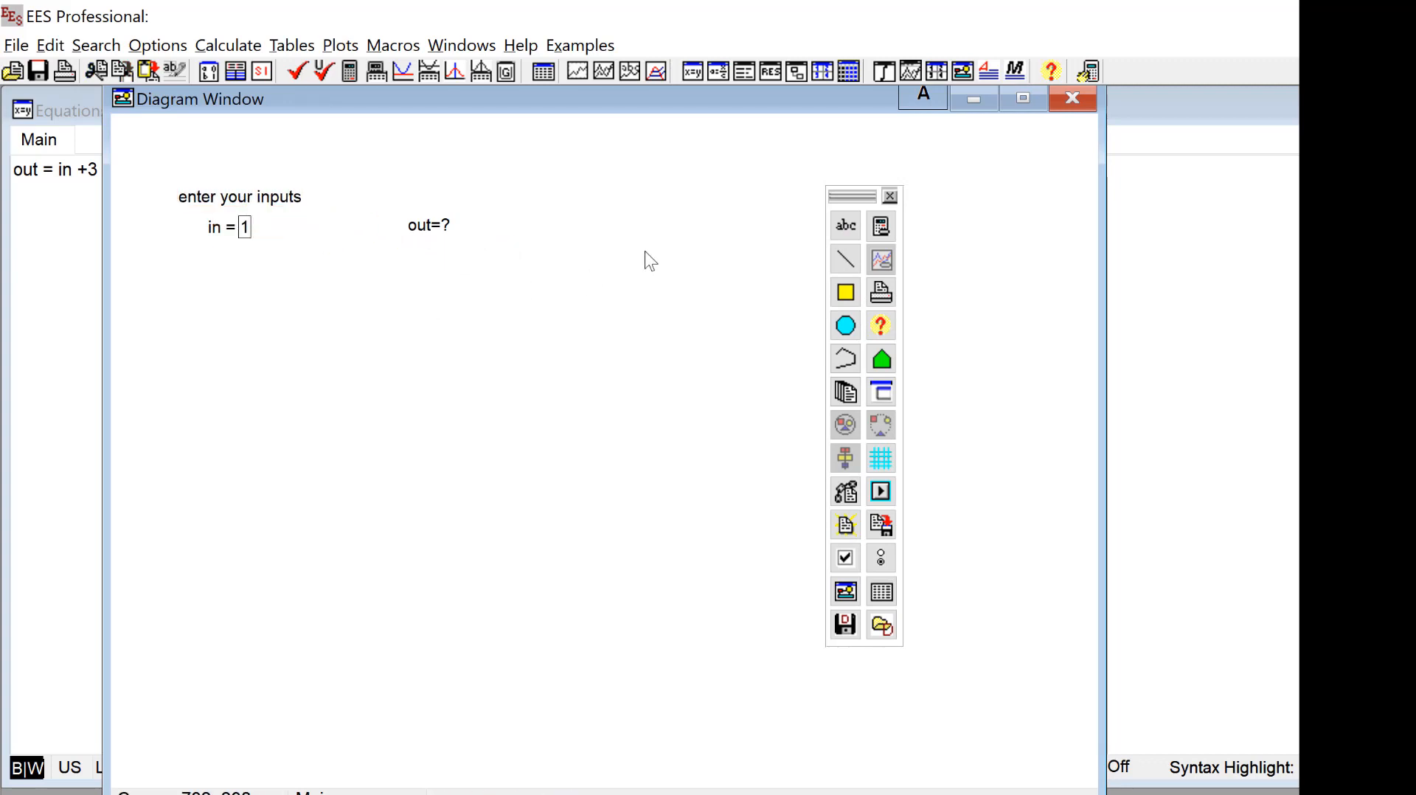
Add the text "here are your results", shown only after calculations, and place it above the "out" output
left_click(845, 225)
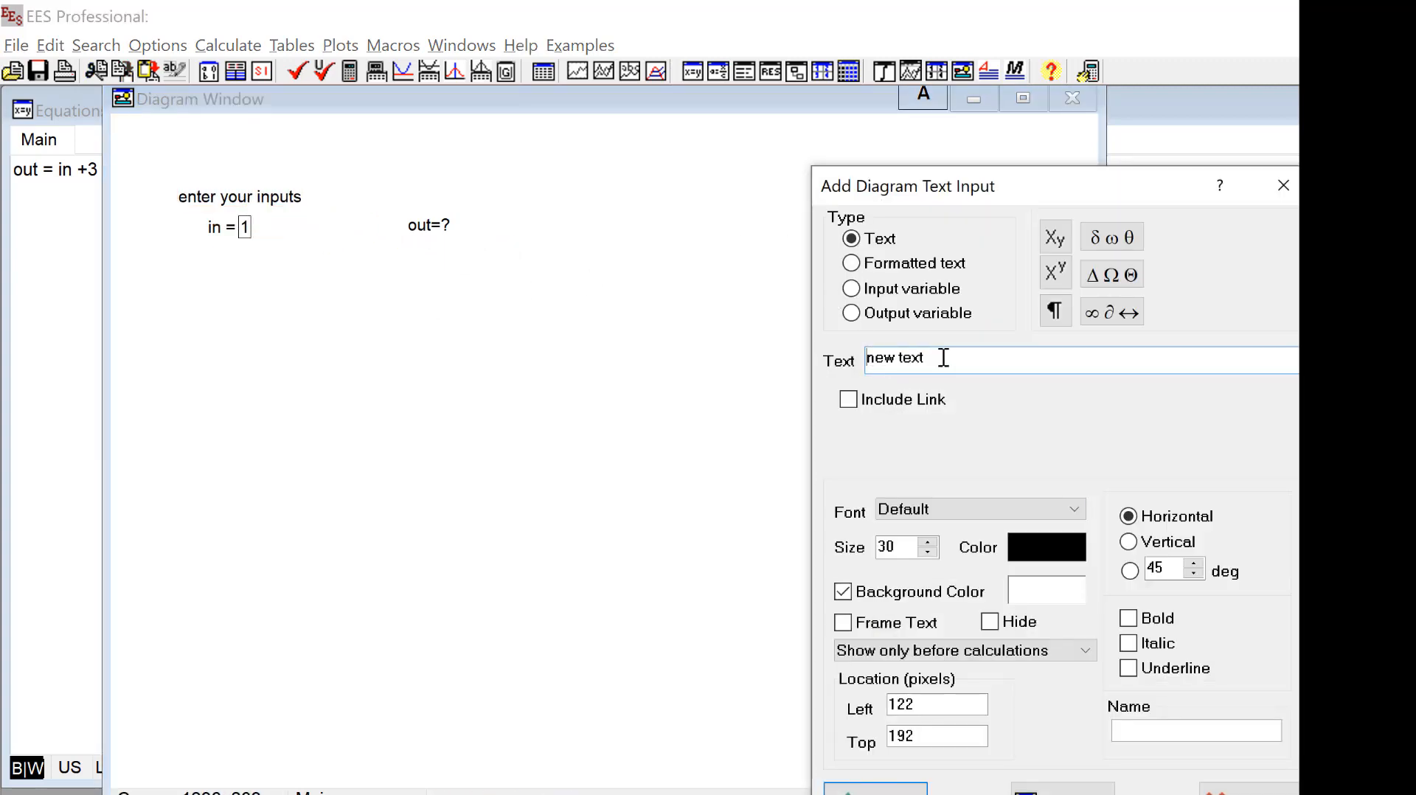
left_click_drag(992, 188, 714, 166)
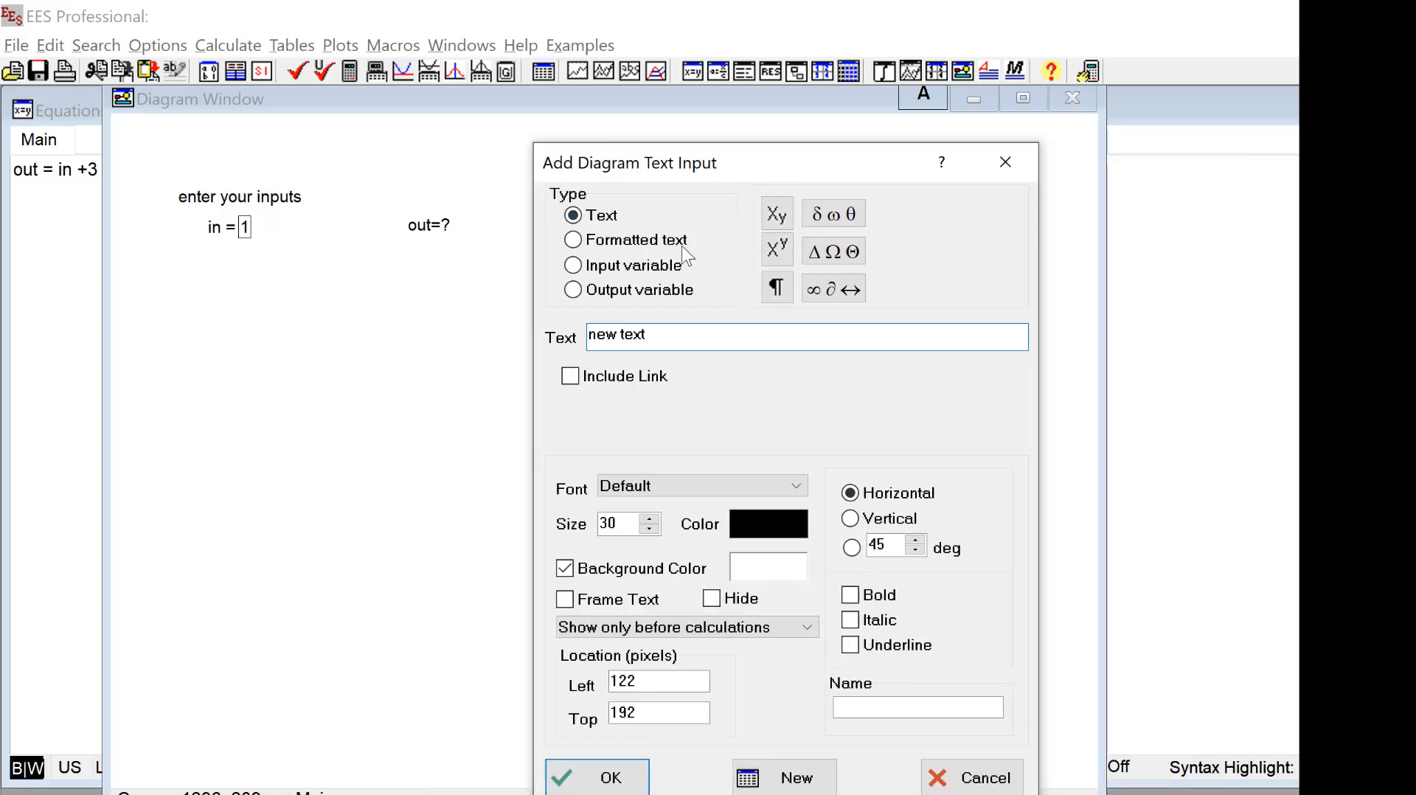
triple_click(613, 334)
type("here are your results")
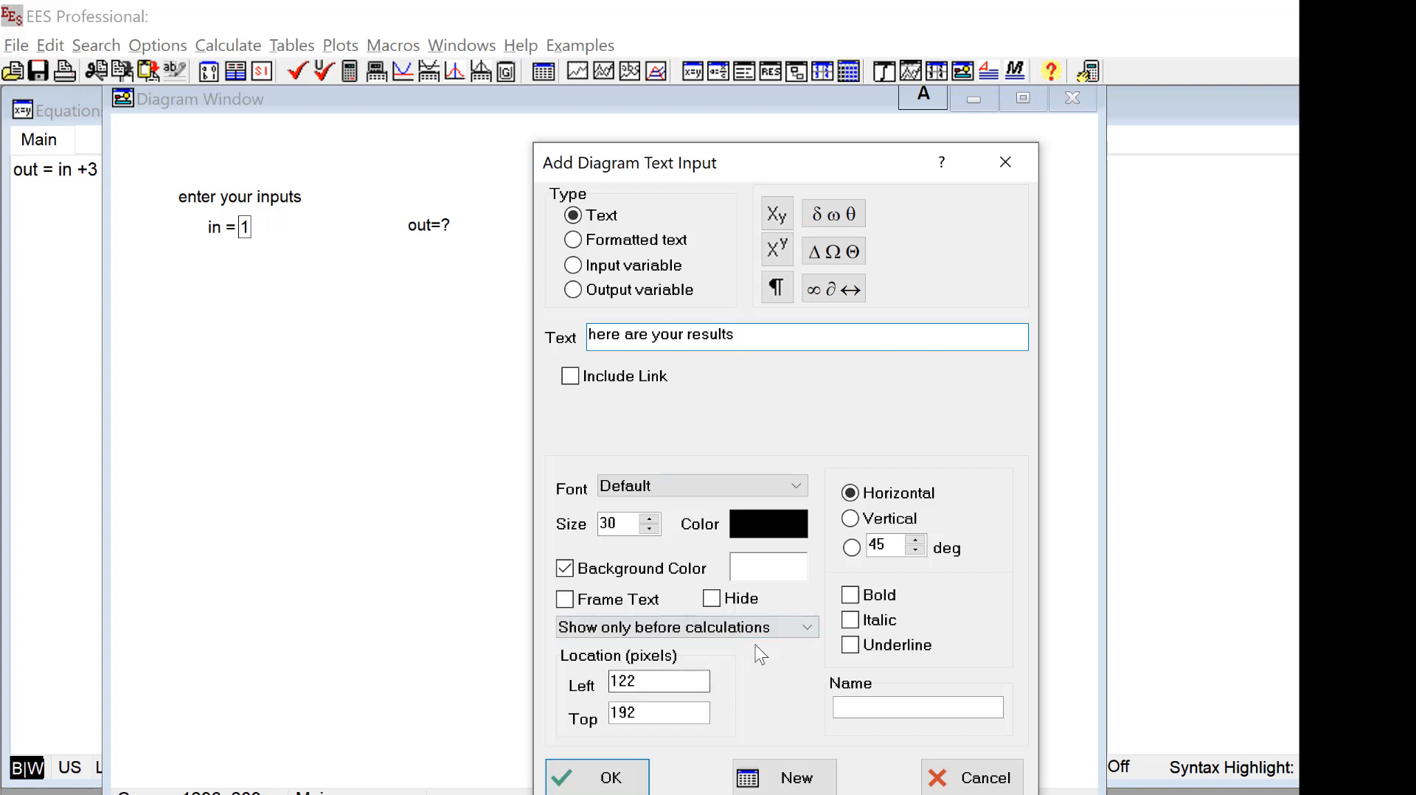
left_click(792, 625)
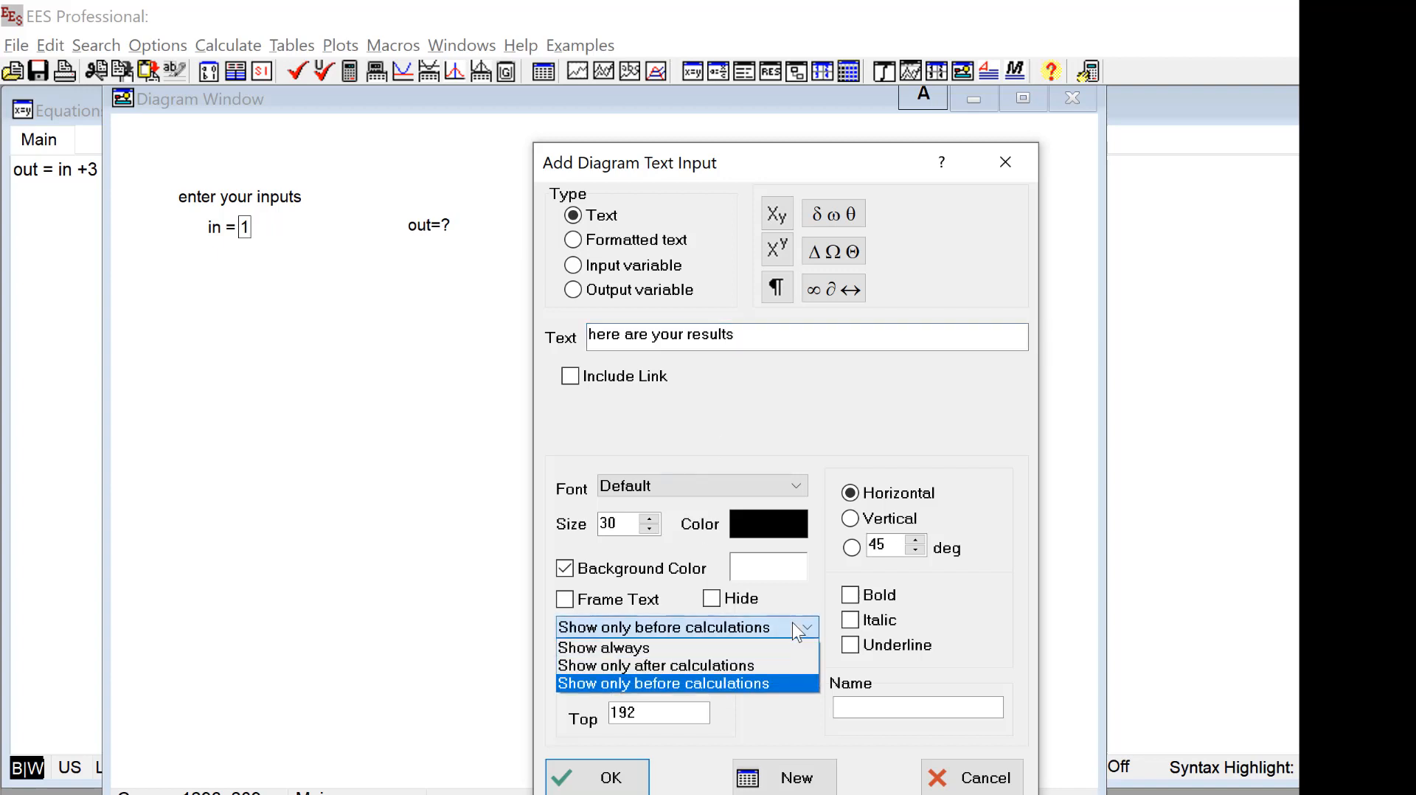
left_click(770, 668)
left_click(601, 777)
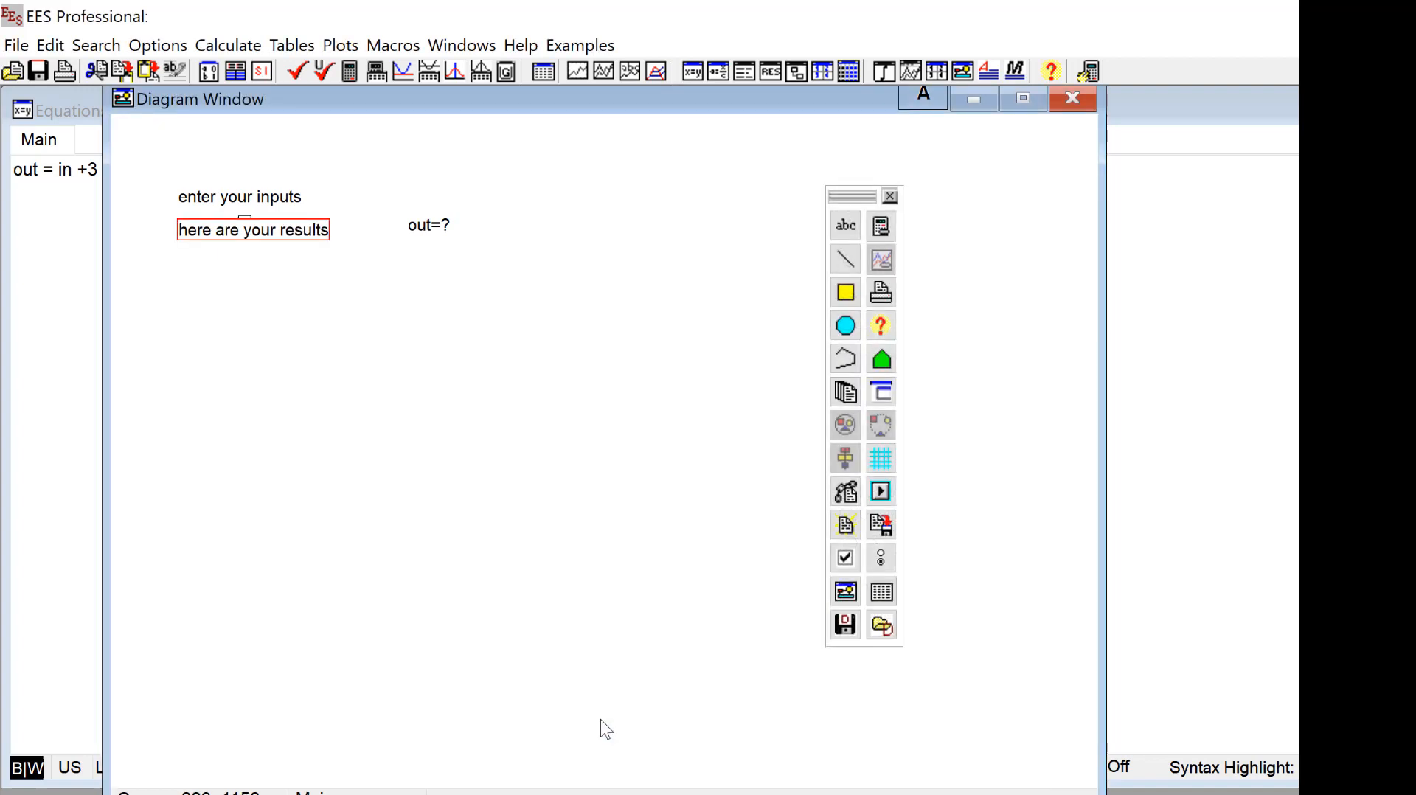
left_click_drag(270, 229, 447, 194)
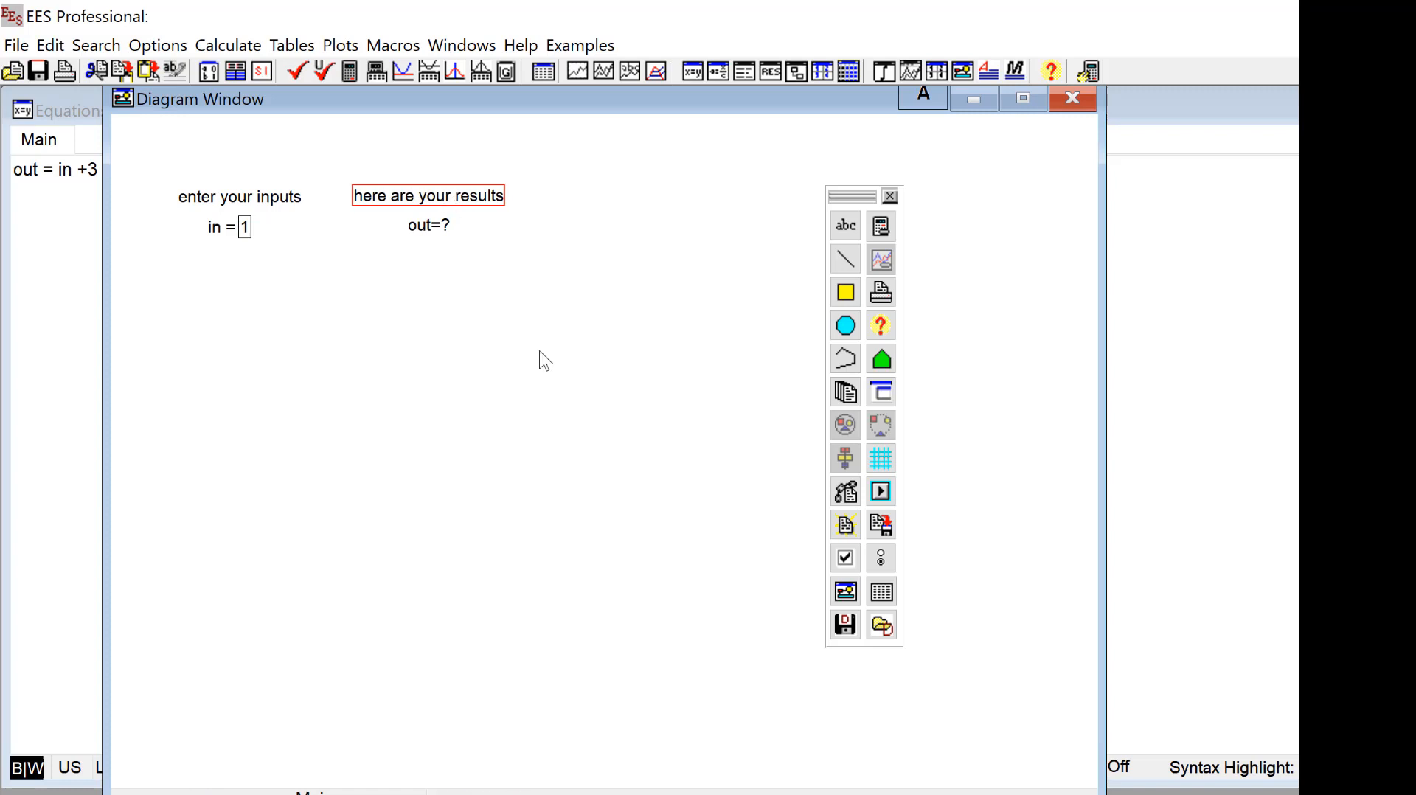
left_click(698, 399)
Add a Calculation Button to the diagram and place it centred above the input and output texts
left_click(889, 230)
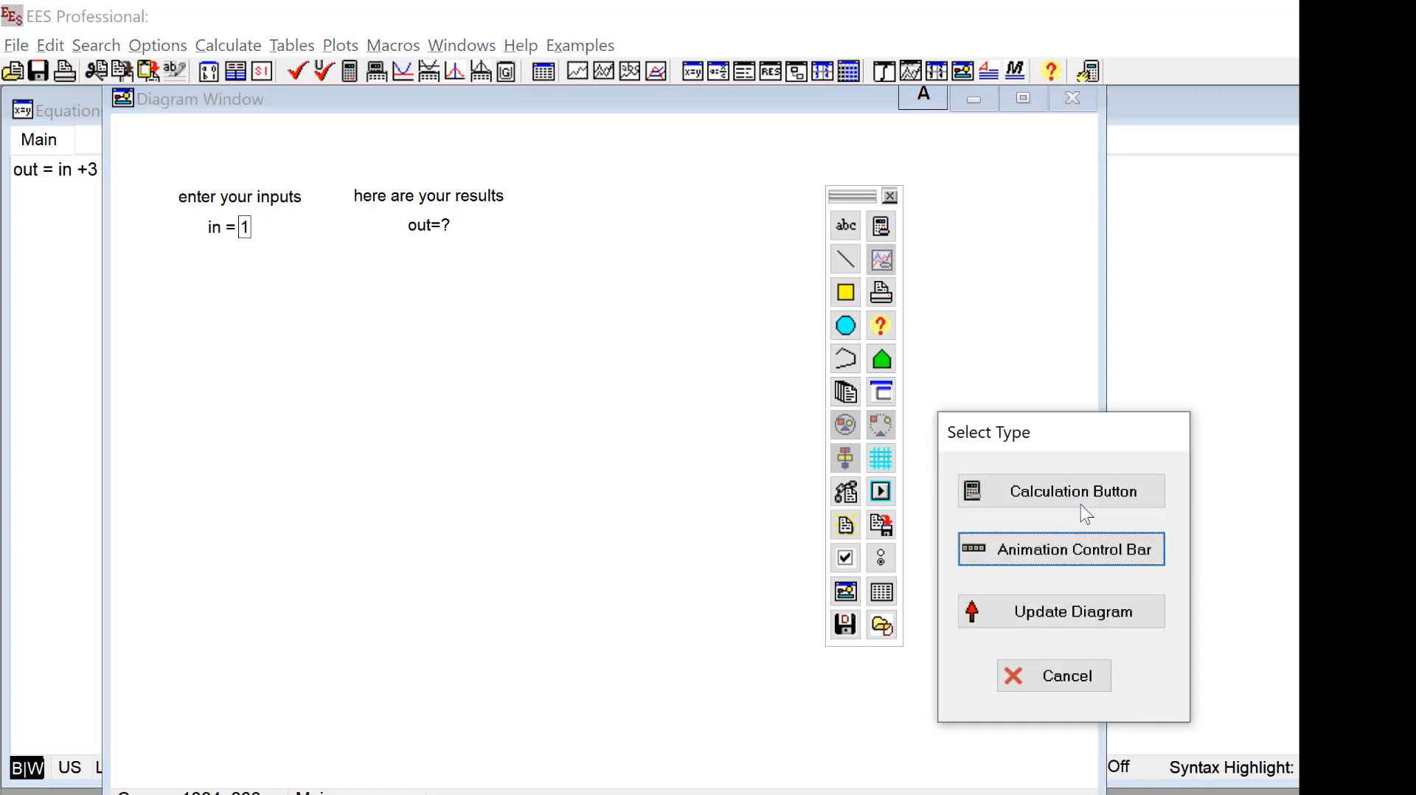
left_click_drag(1071, 437, 454, 351)
left_click(452, 396)
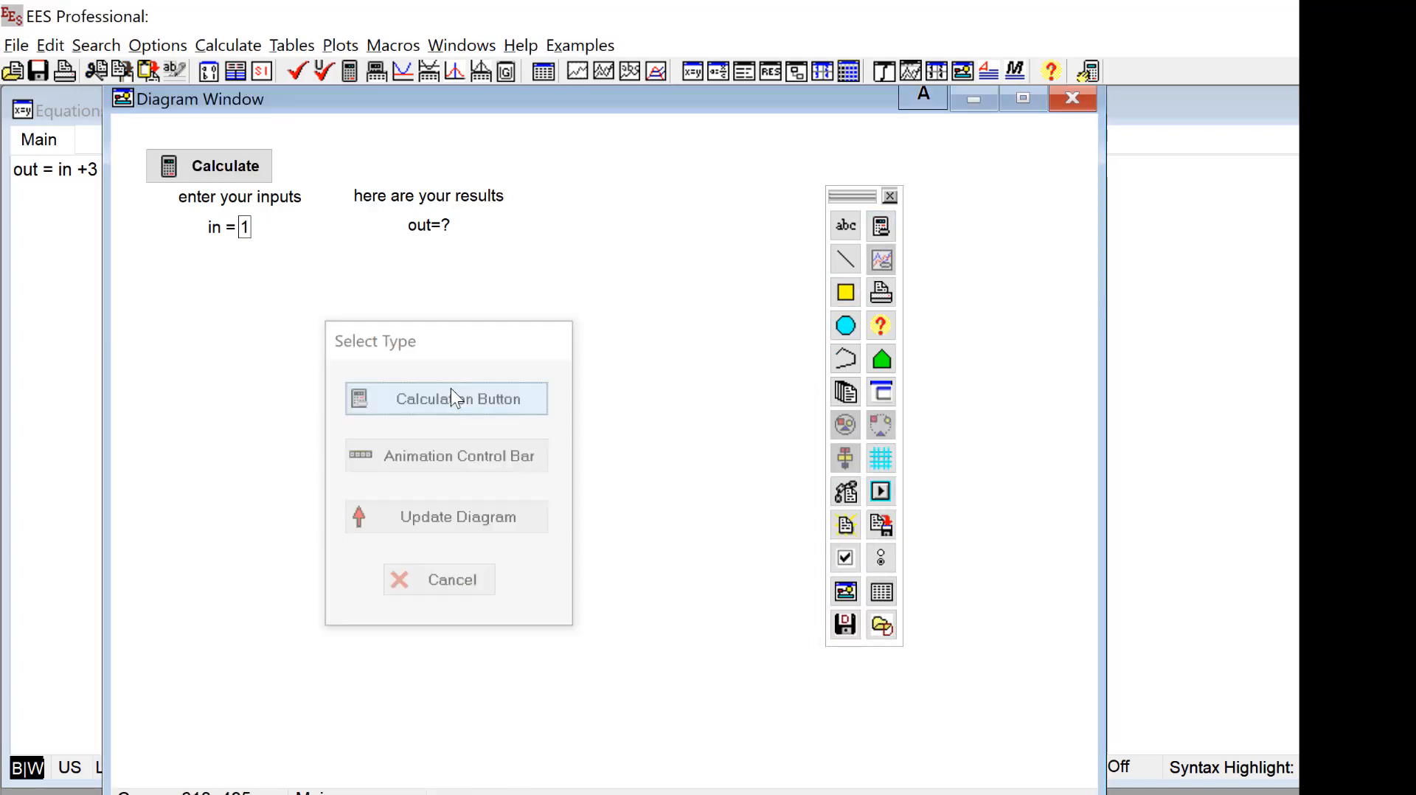
left_click(242, 175)
left_click_drag(242, 175, 368, 158)
left_click(421, 384)
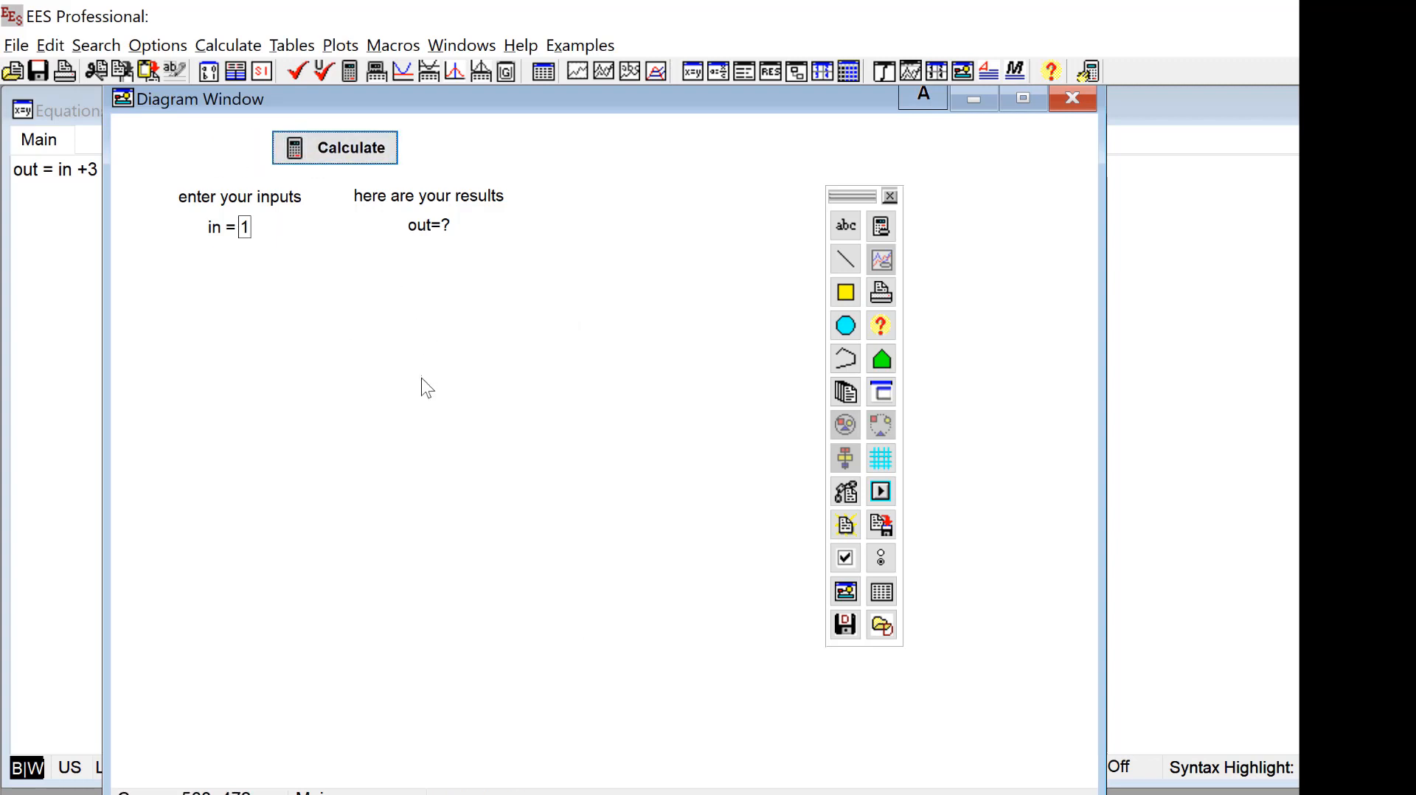
Switch the diagram to application mode, enter 4 for the "in" input, and run the calculation
left_click(923, 96)
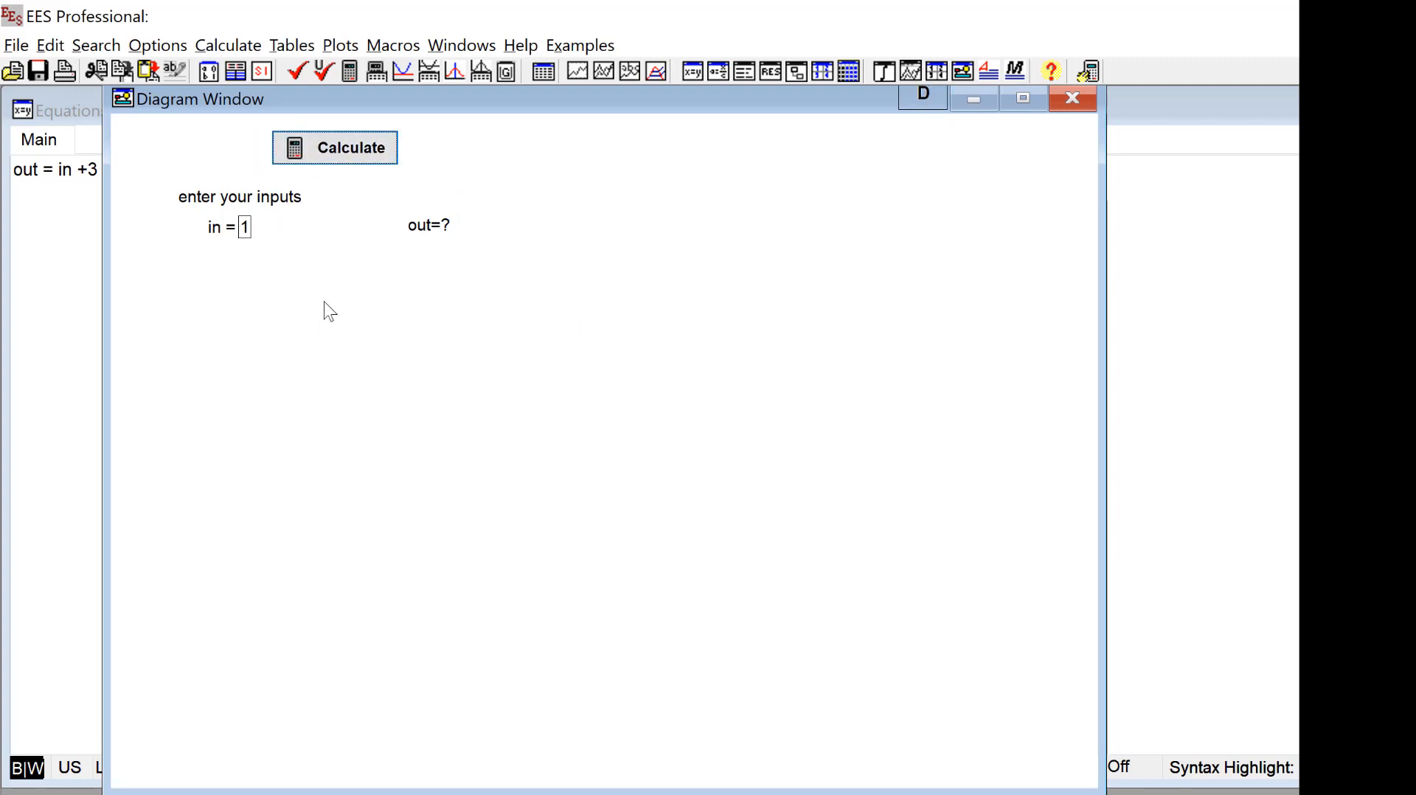
double_click(246, 230)
type("4")
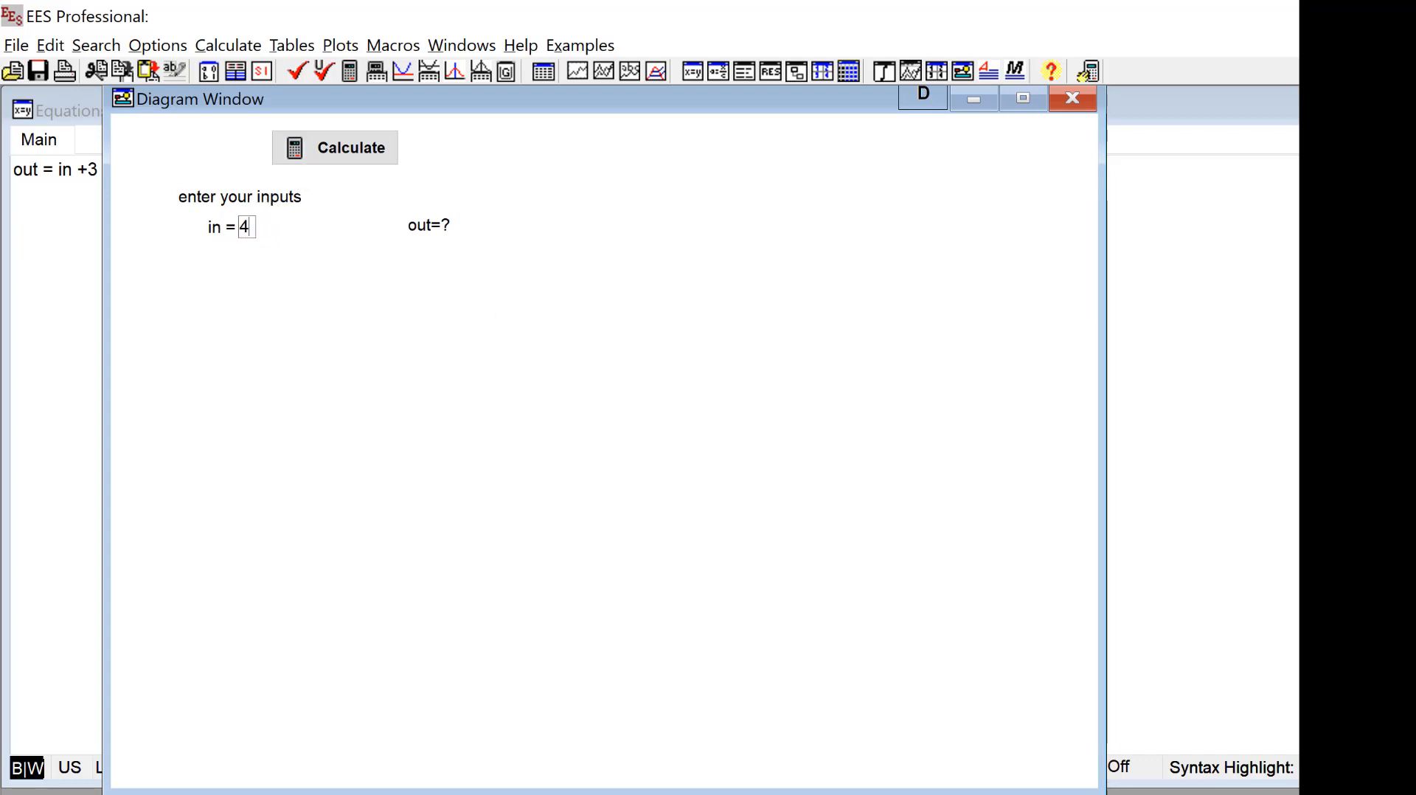
left_click(379, 156)
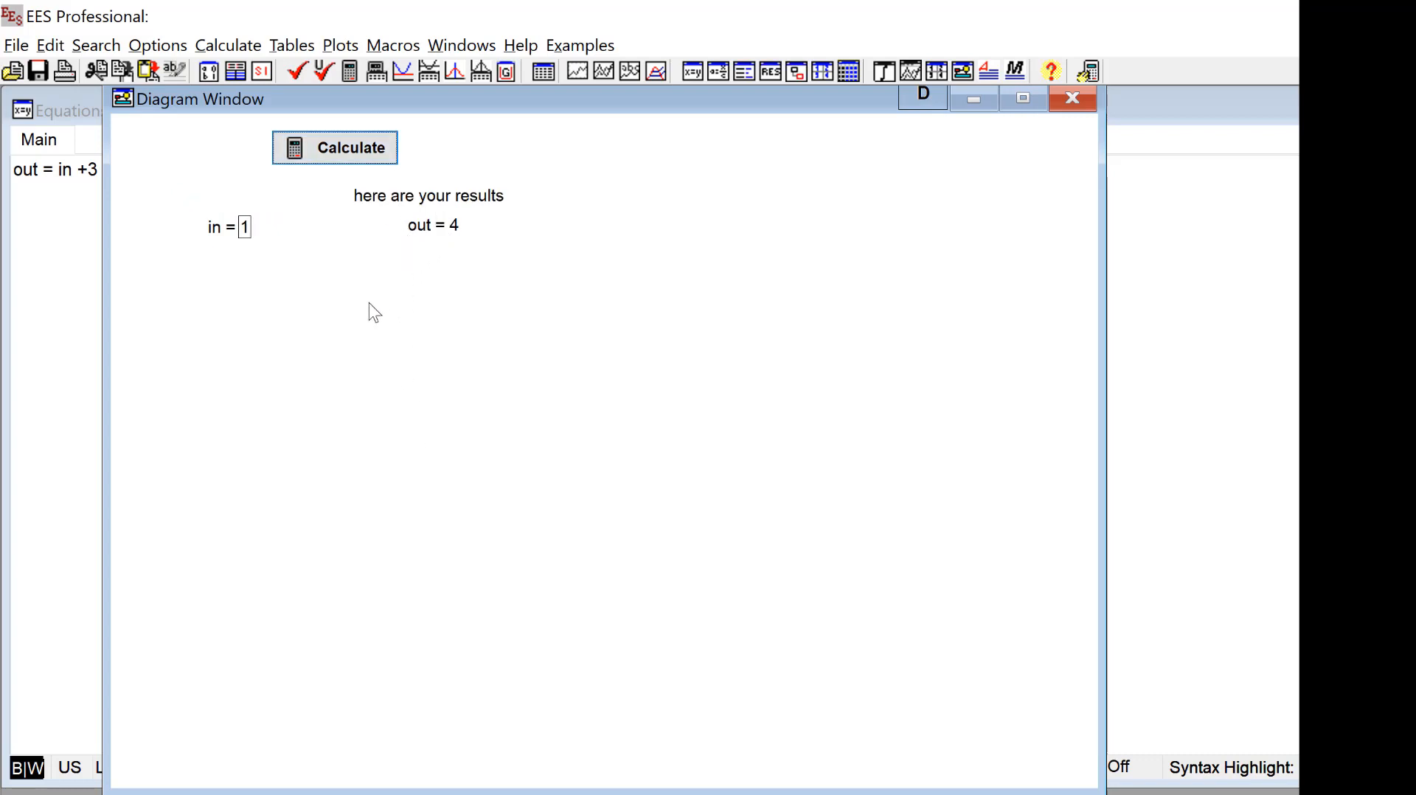
Set the "in" input to 2 and recalculate the diagram
left_click(248, 230)
key("BackSpace")
type("2")
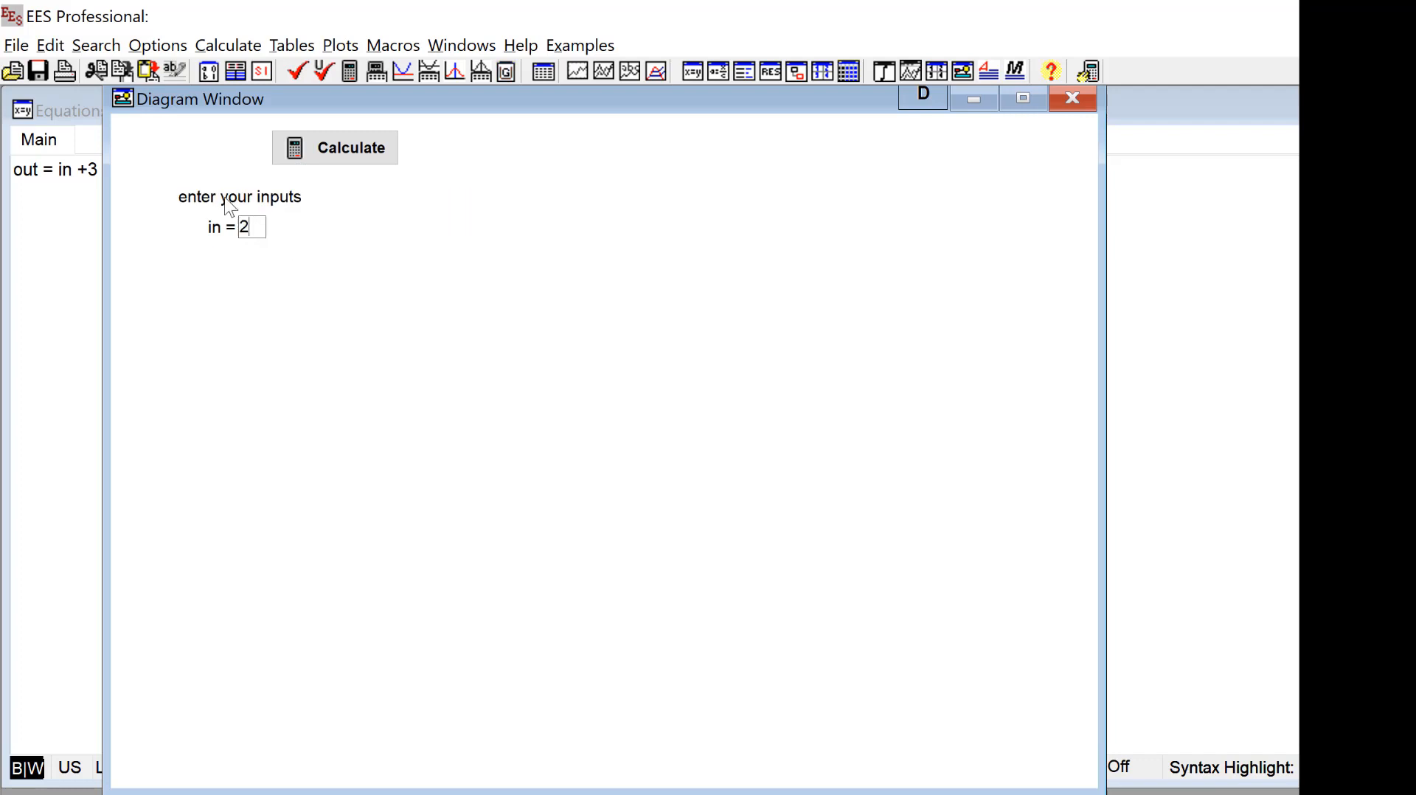
left_click(360, 163)
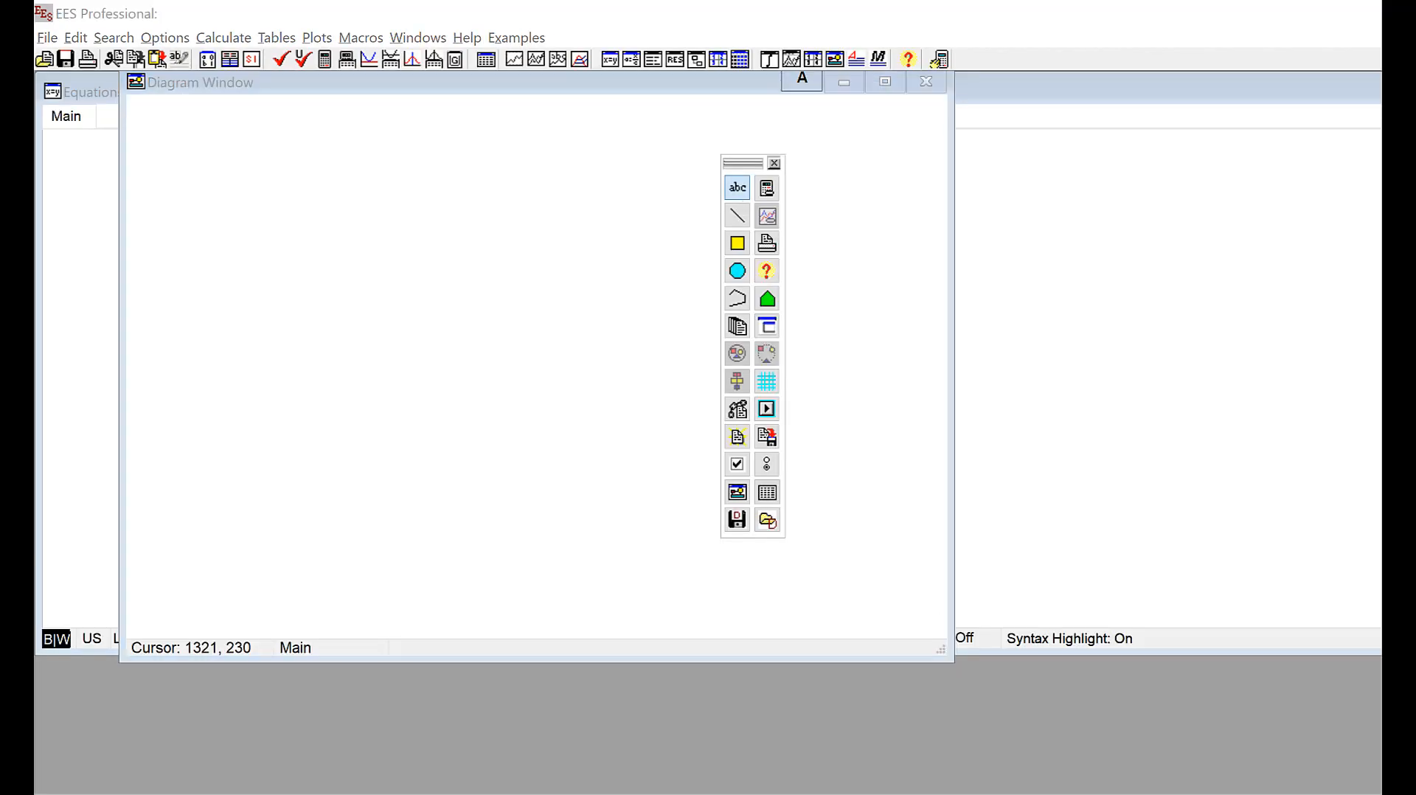
left_click(737, 189)
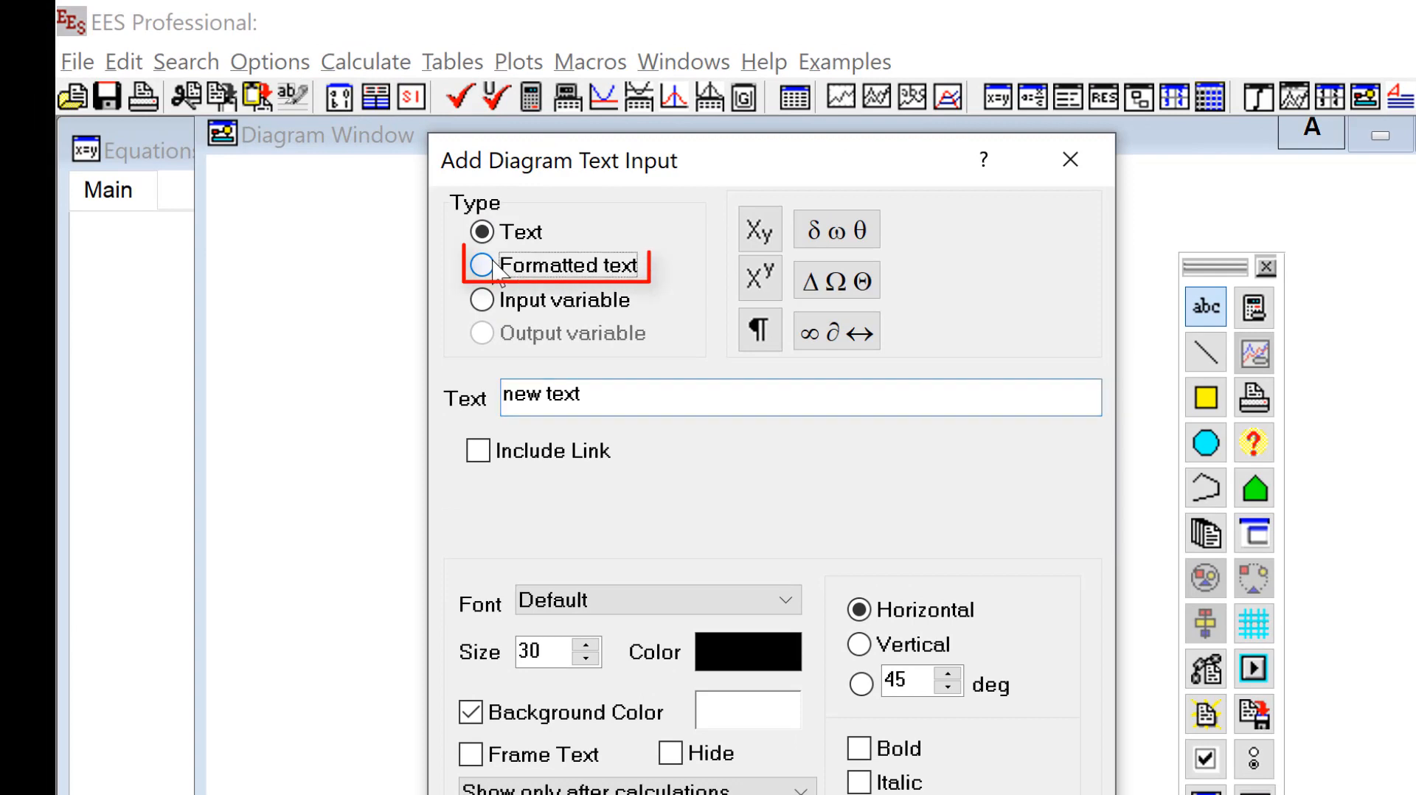
left_click(483, 266)
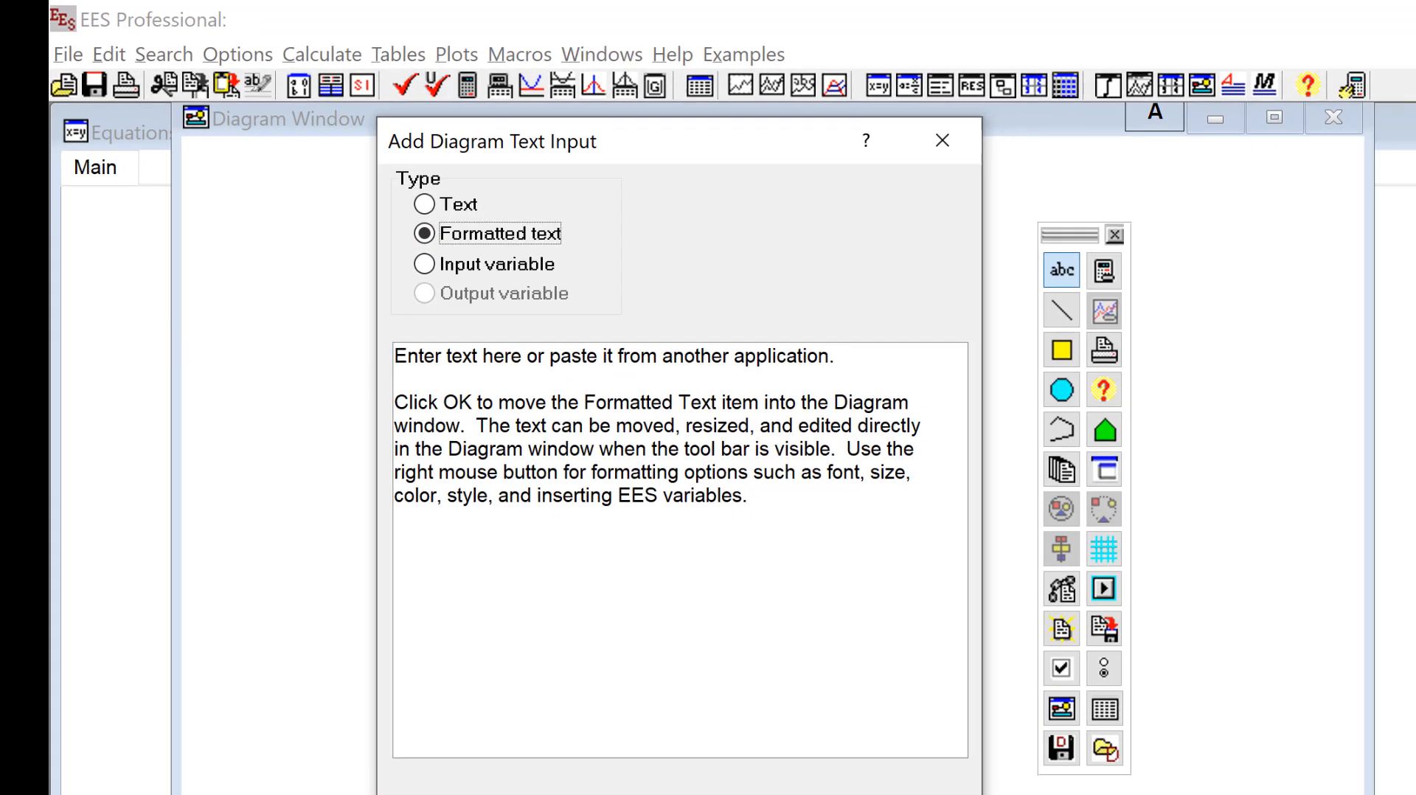
left_click(632, 637)
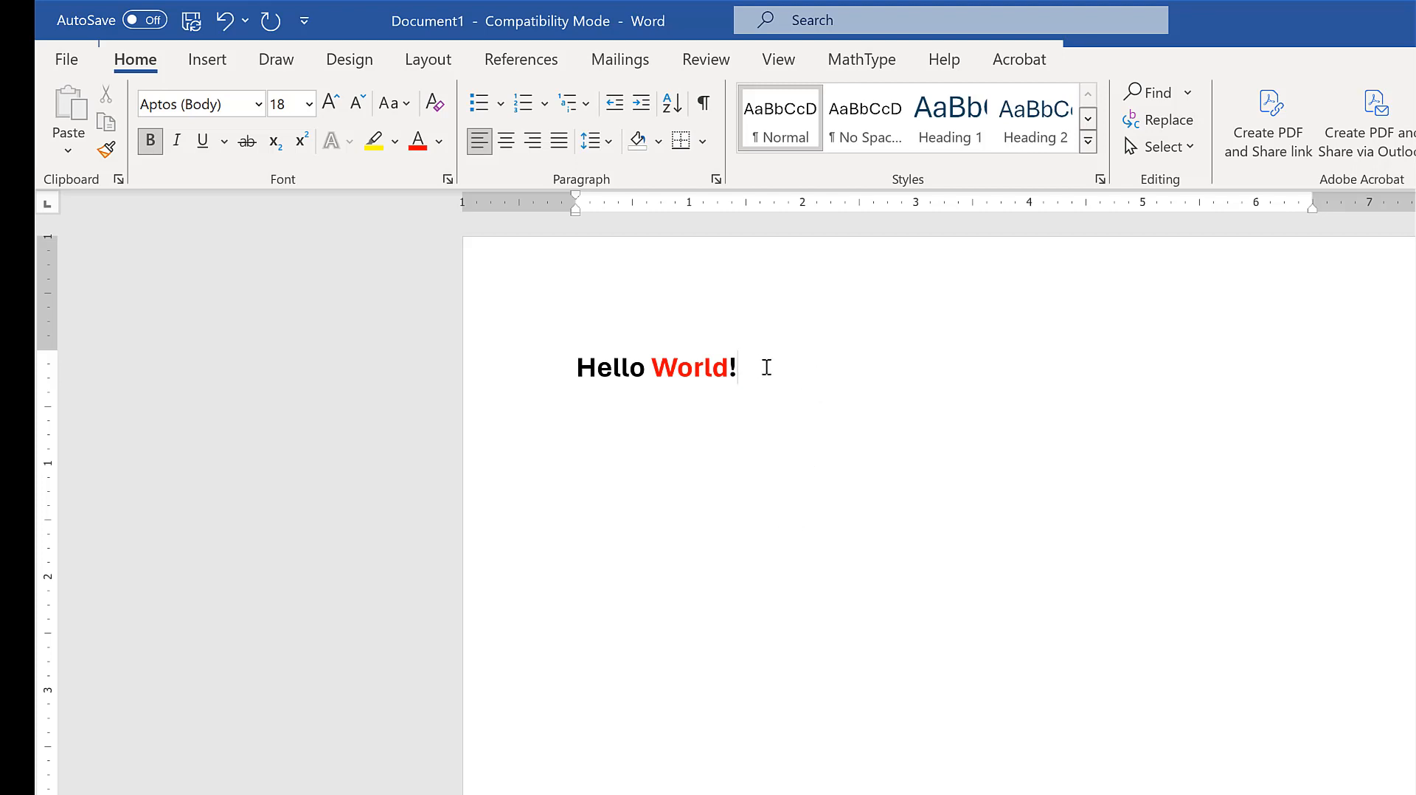
Copy the formatted "Hello World!" line from the Word document and switch back to EES
left_click_drag(764, 368, 574, 368)
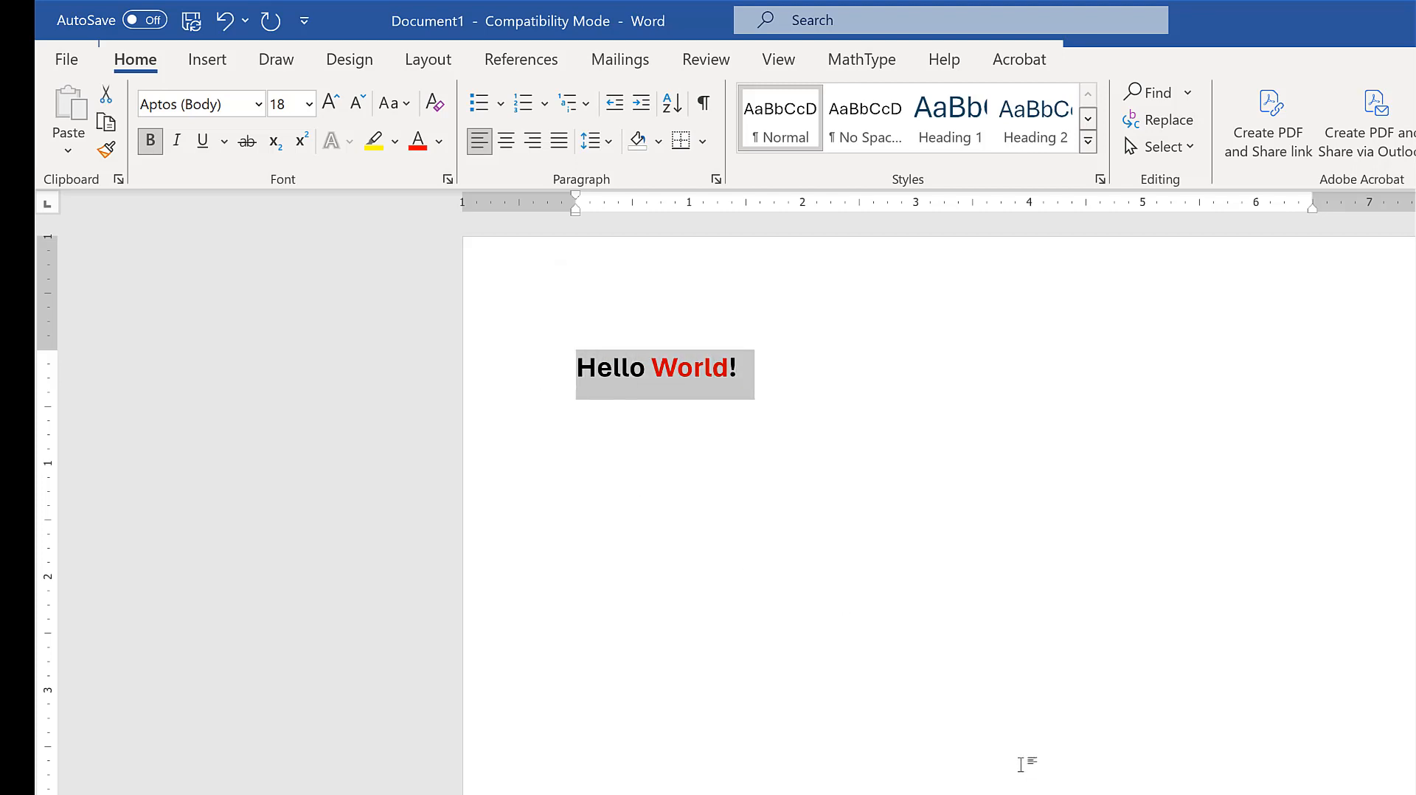
key("ctrl+c")
key("alt+Tab")
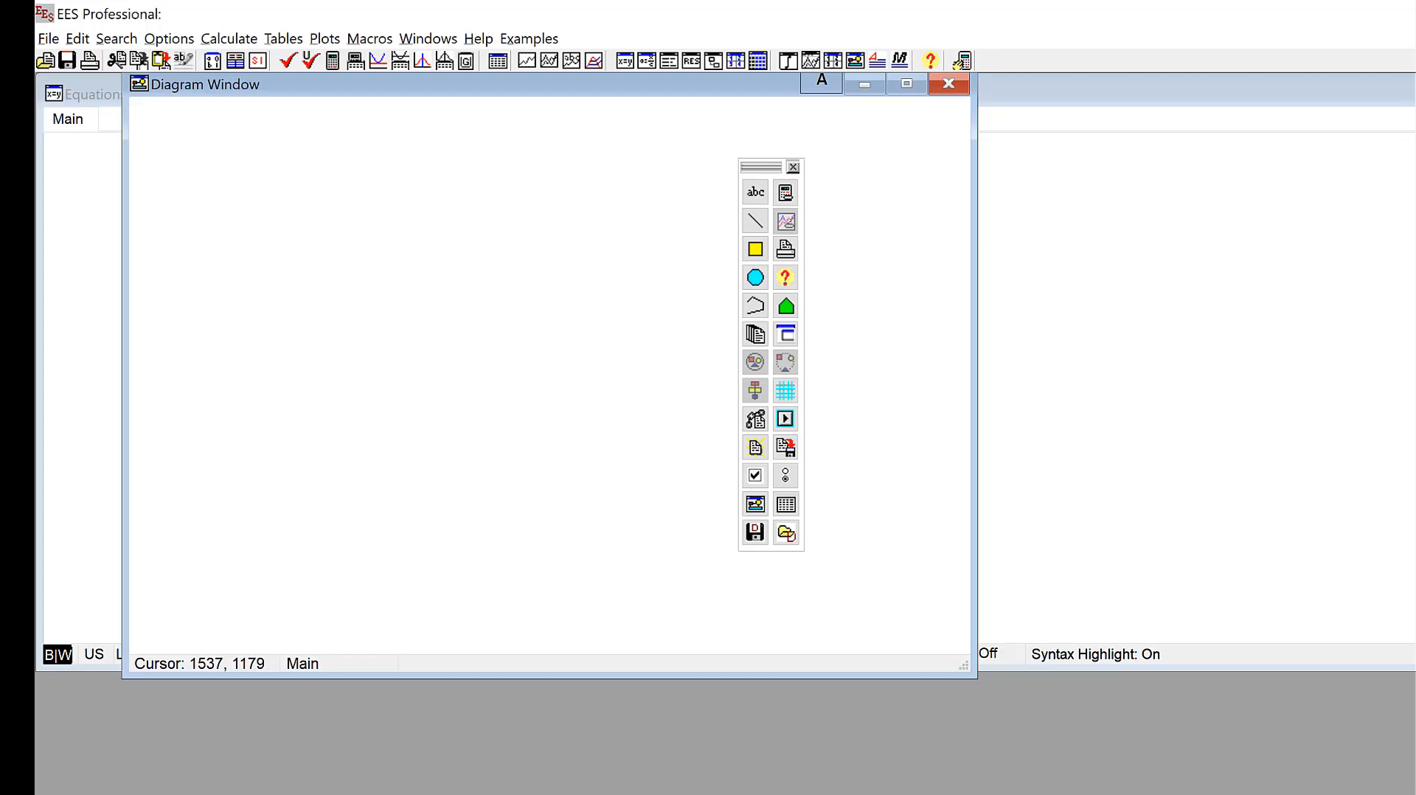
Paste the copied "Hello World!" into the diagram as an Enhanced metafile, and delete the pasted item
key("ctrl+v")
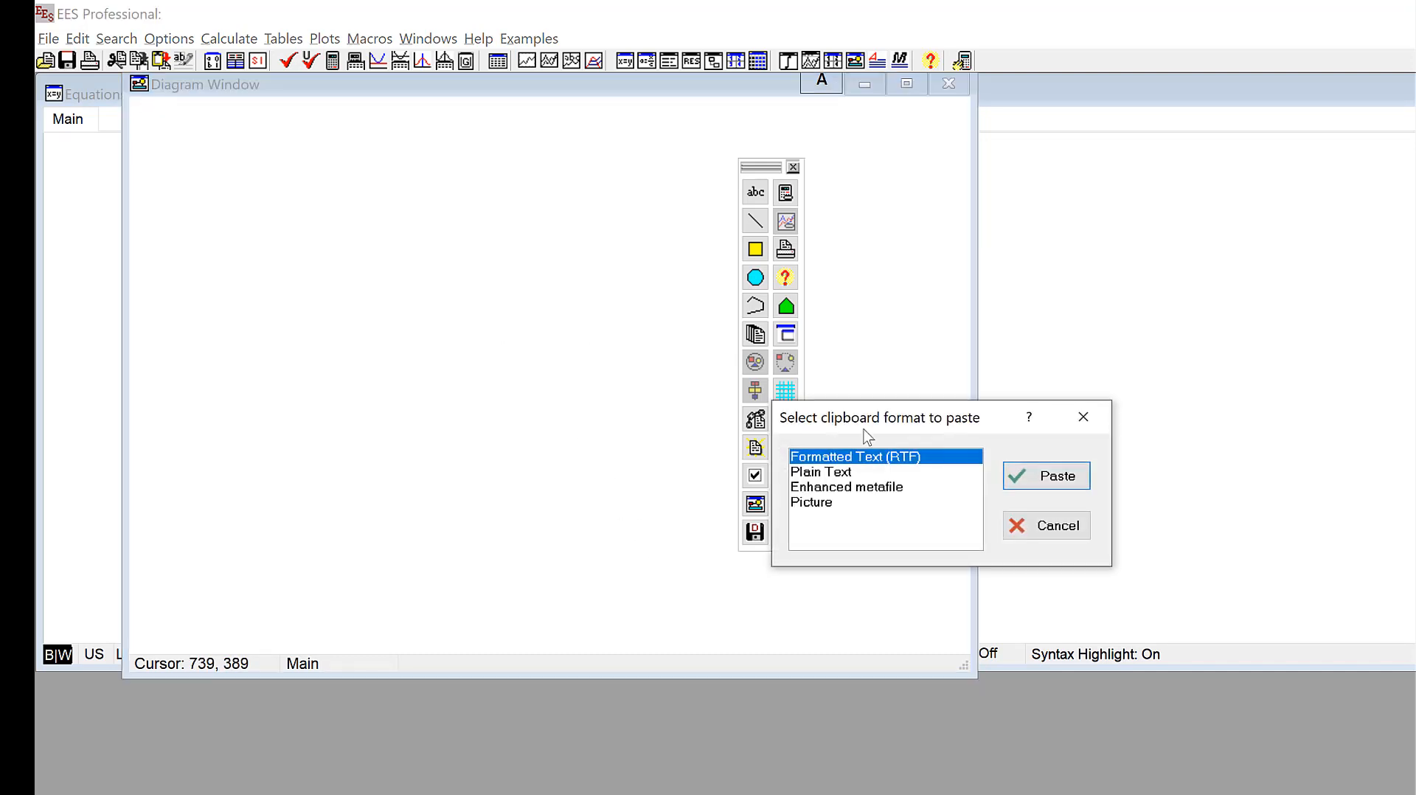
left_click_drag(853, 407, 520, 242)
left_click(514, 322)
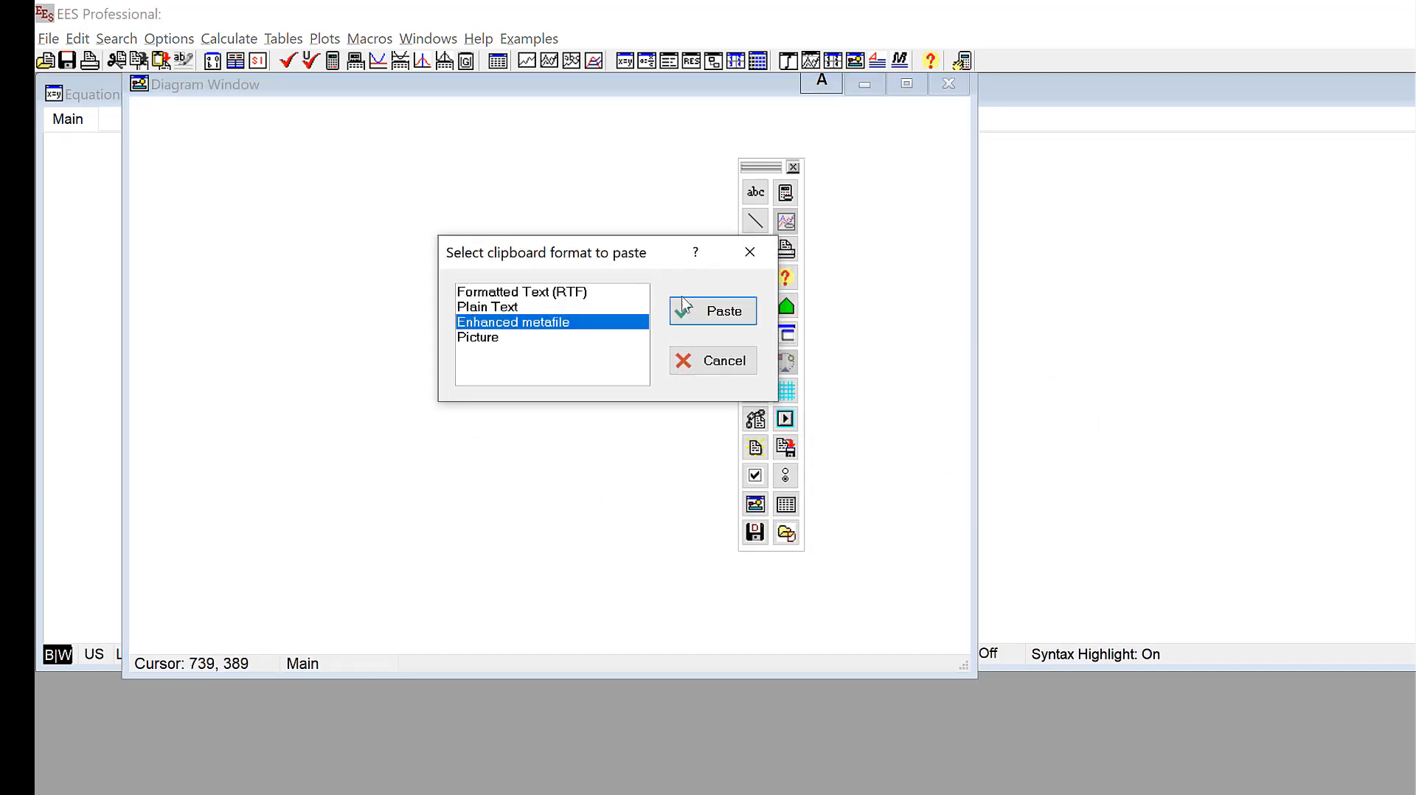
left_click(712, 311)
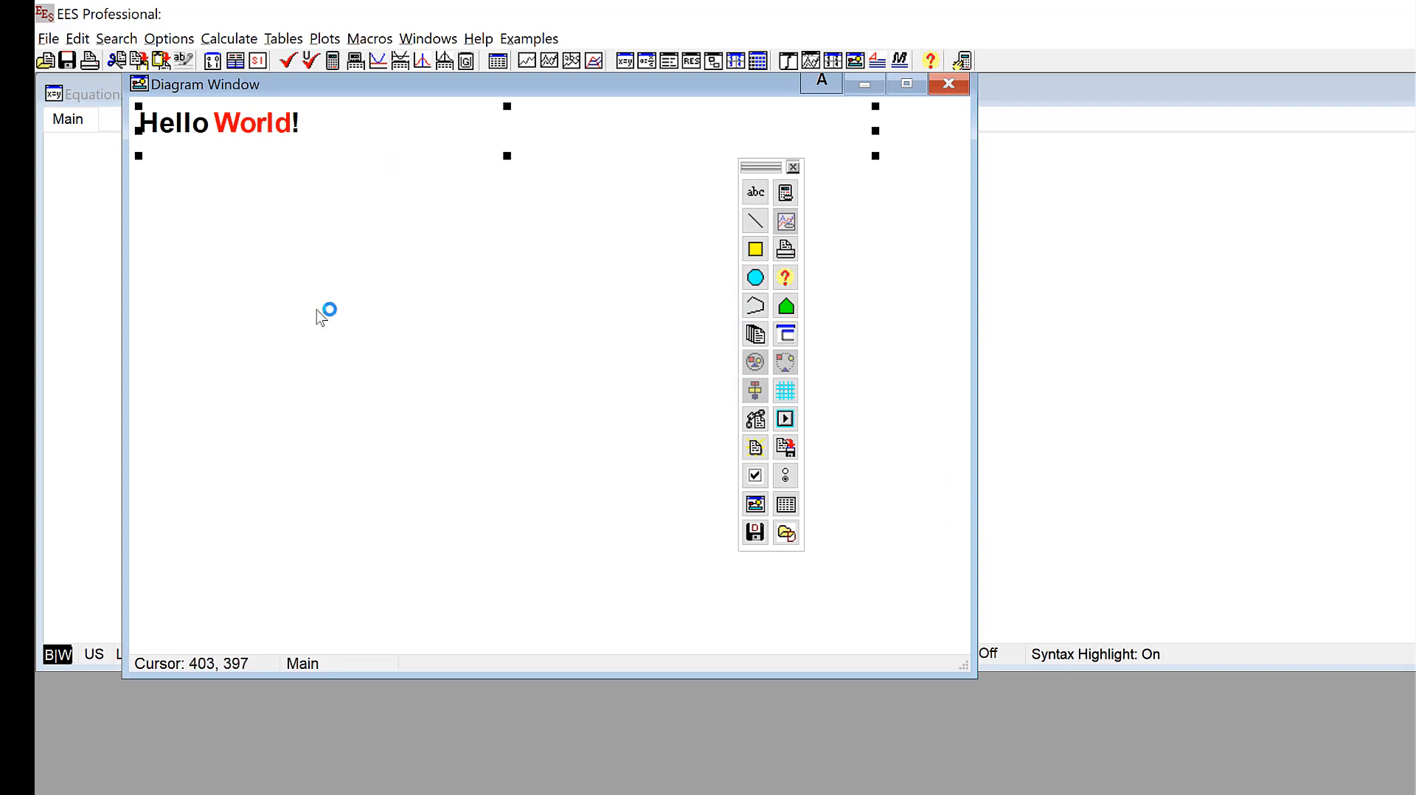
left_click(294, 177)
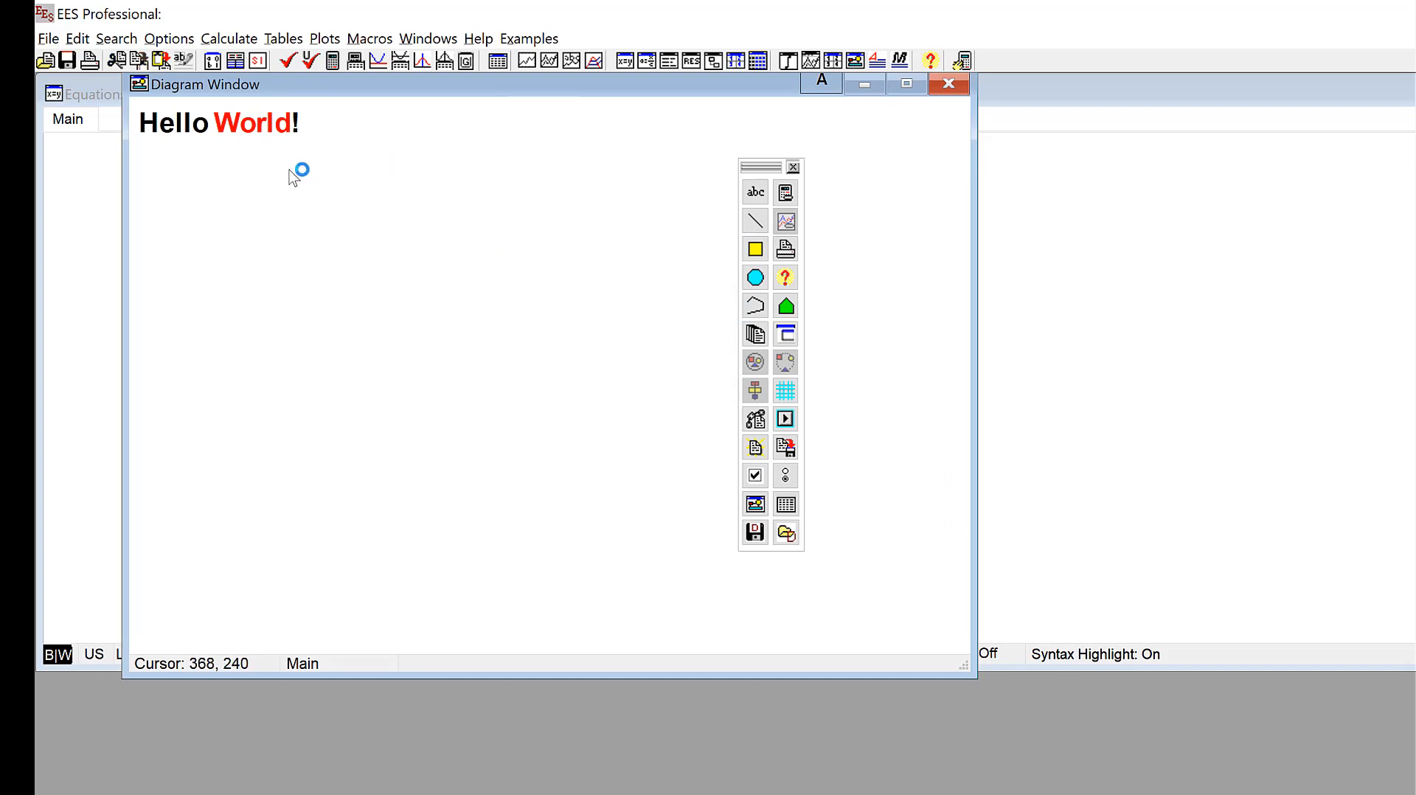
left_click(277, 131)
key("Delete")
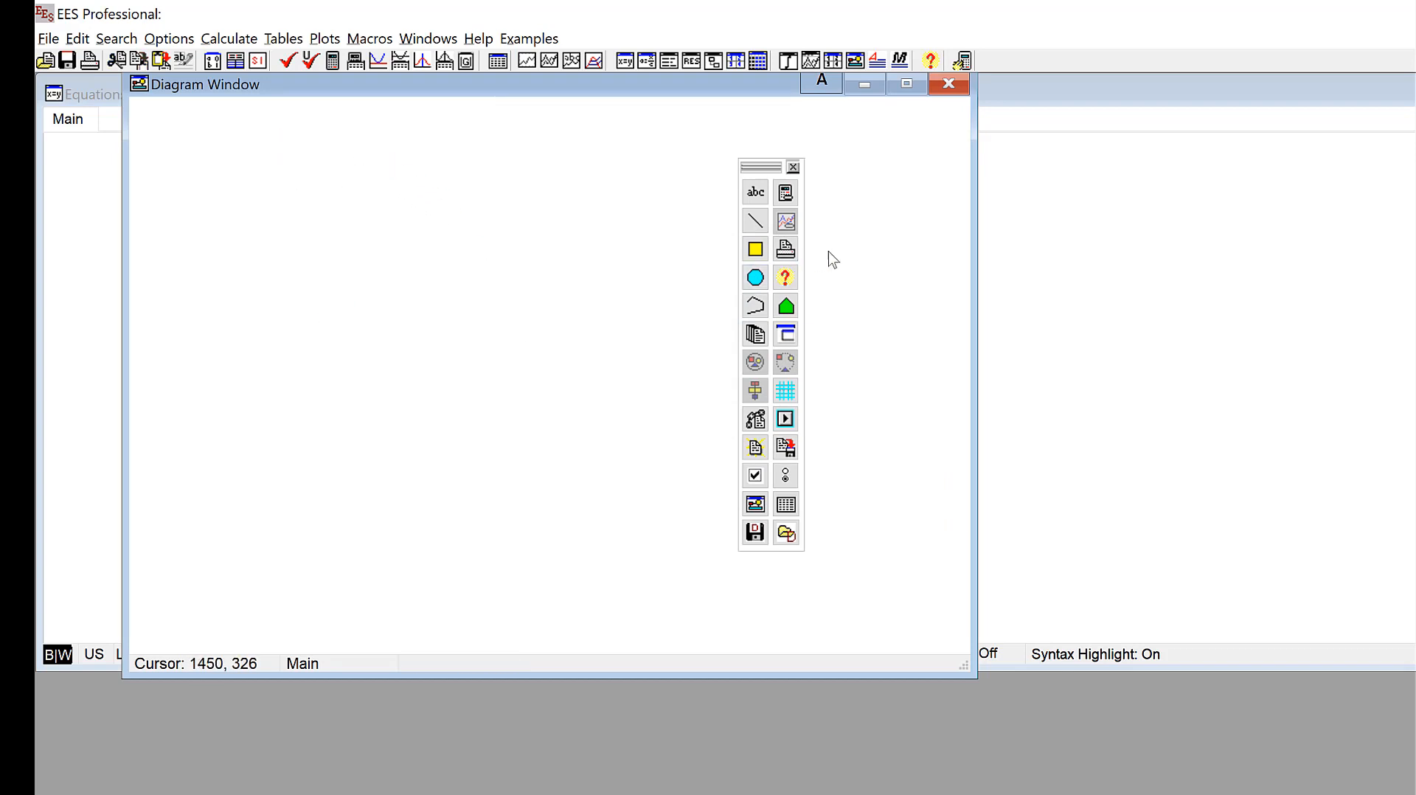
Add a Formatted text item to the diagram, replacing its placeholder text with "Hello World!"
left_click(758, 192)
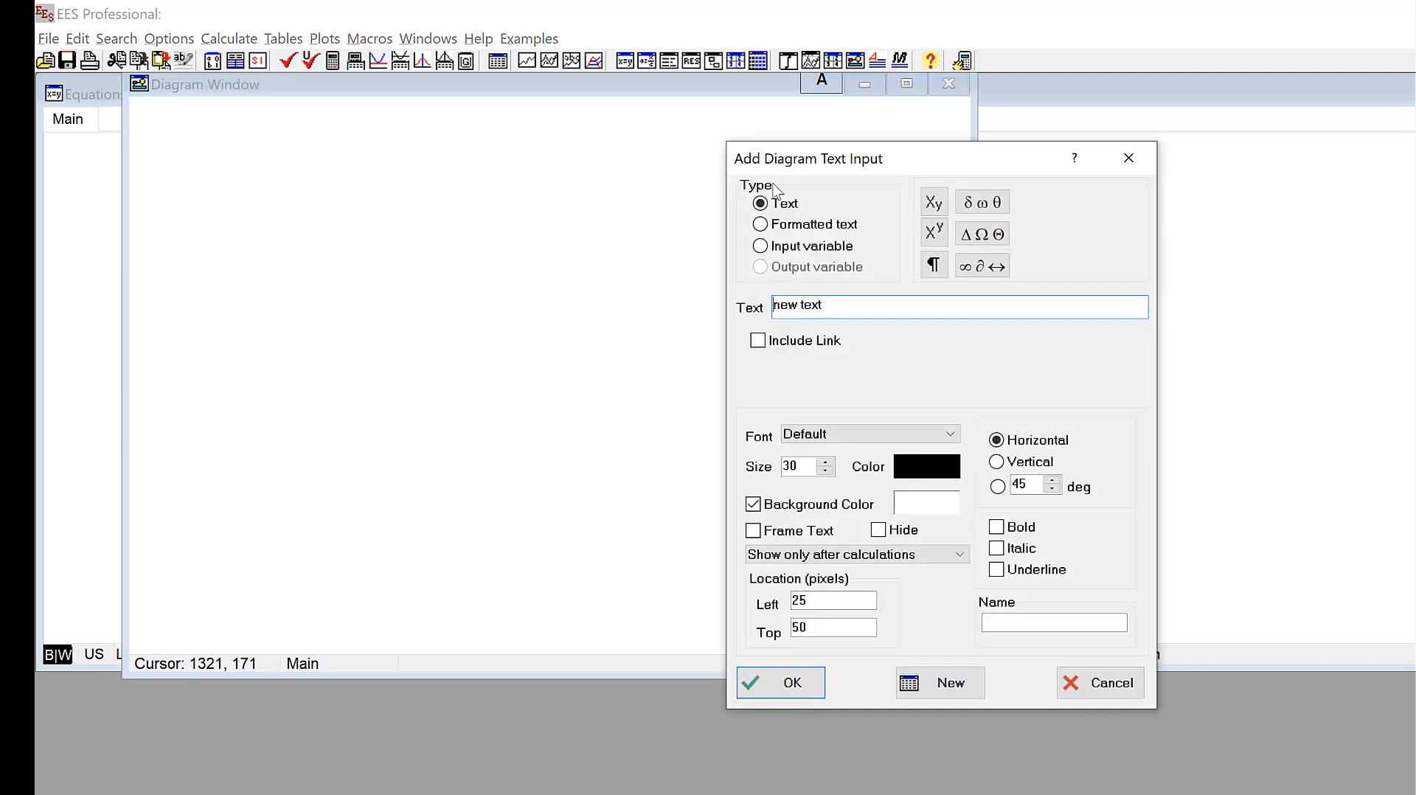
left_click_drag(819, 164, 471, 151)
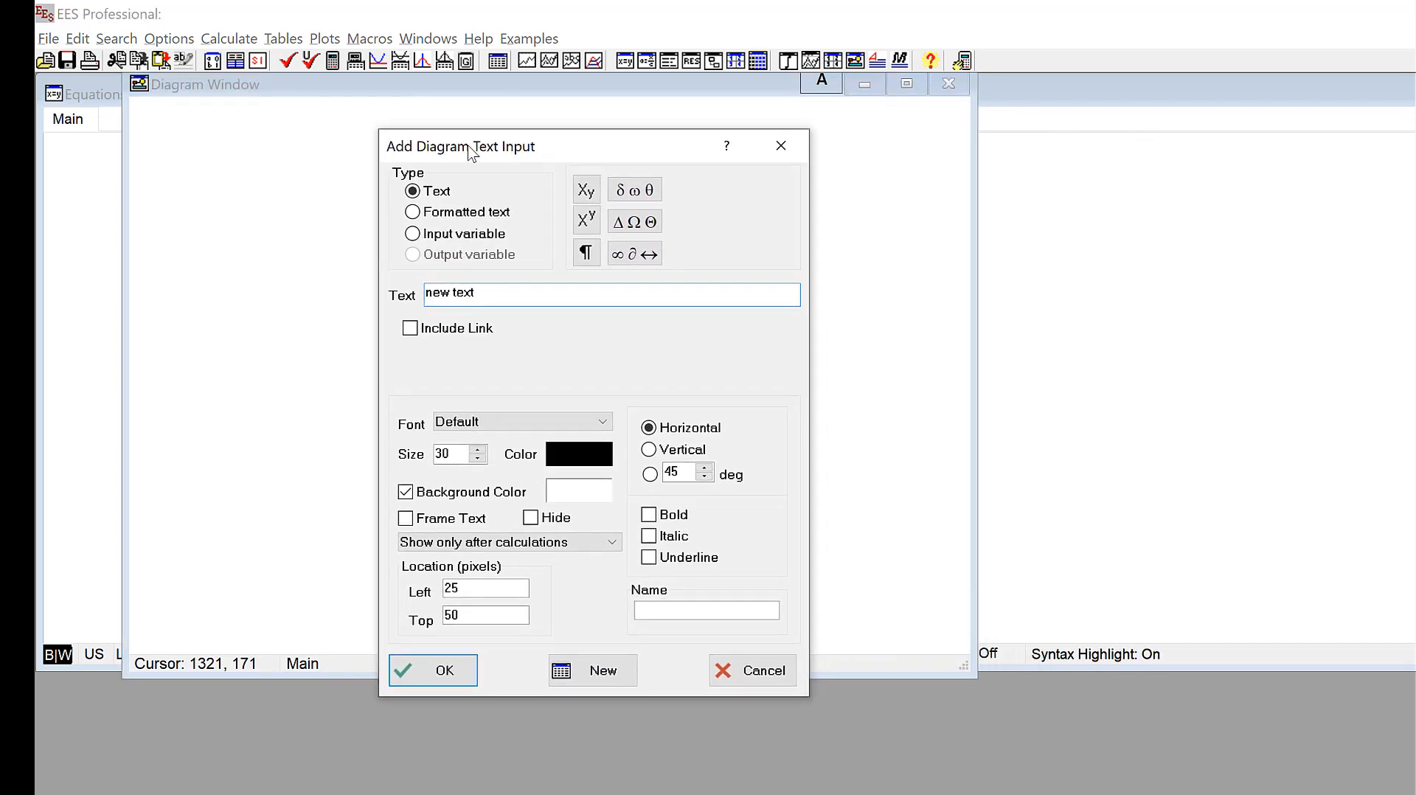
left_click(413, 213)
left_click_drag(657, 439, 353, 293)
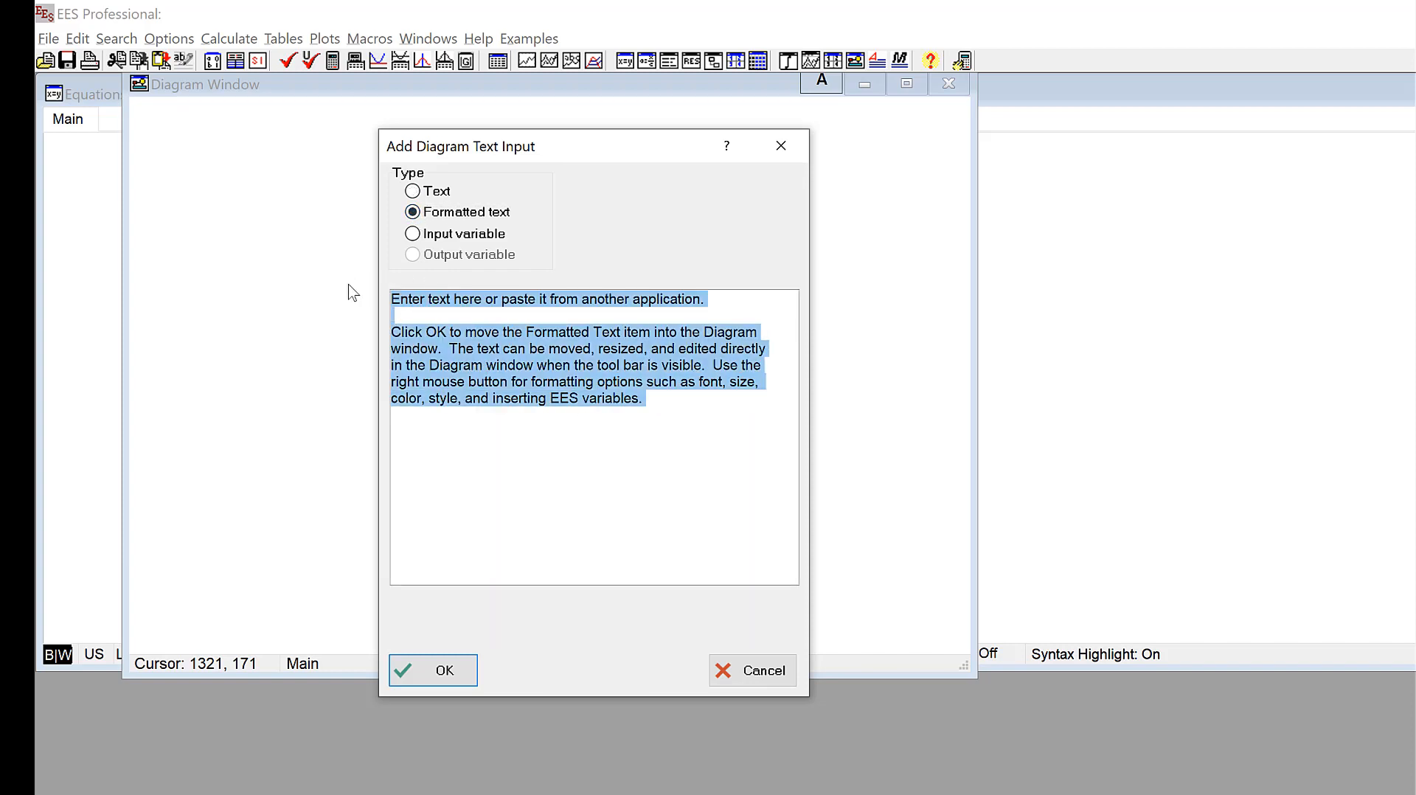
type("Hello World!")
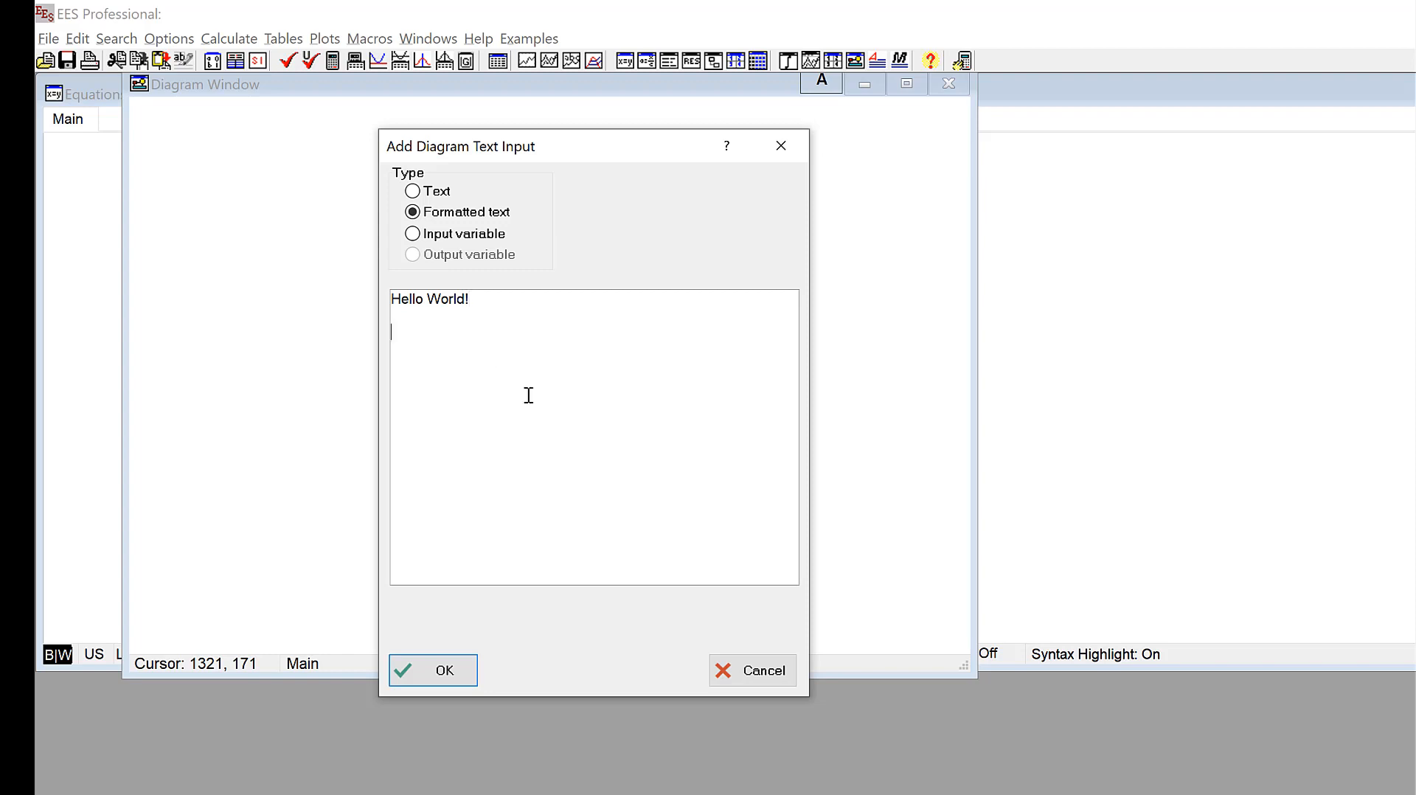
left_click(435, 669)
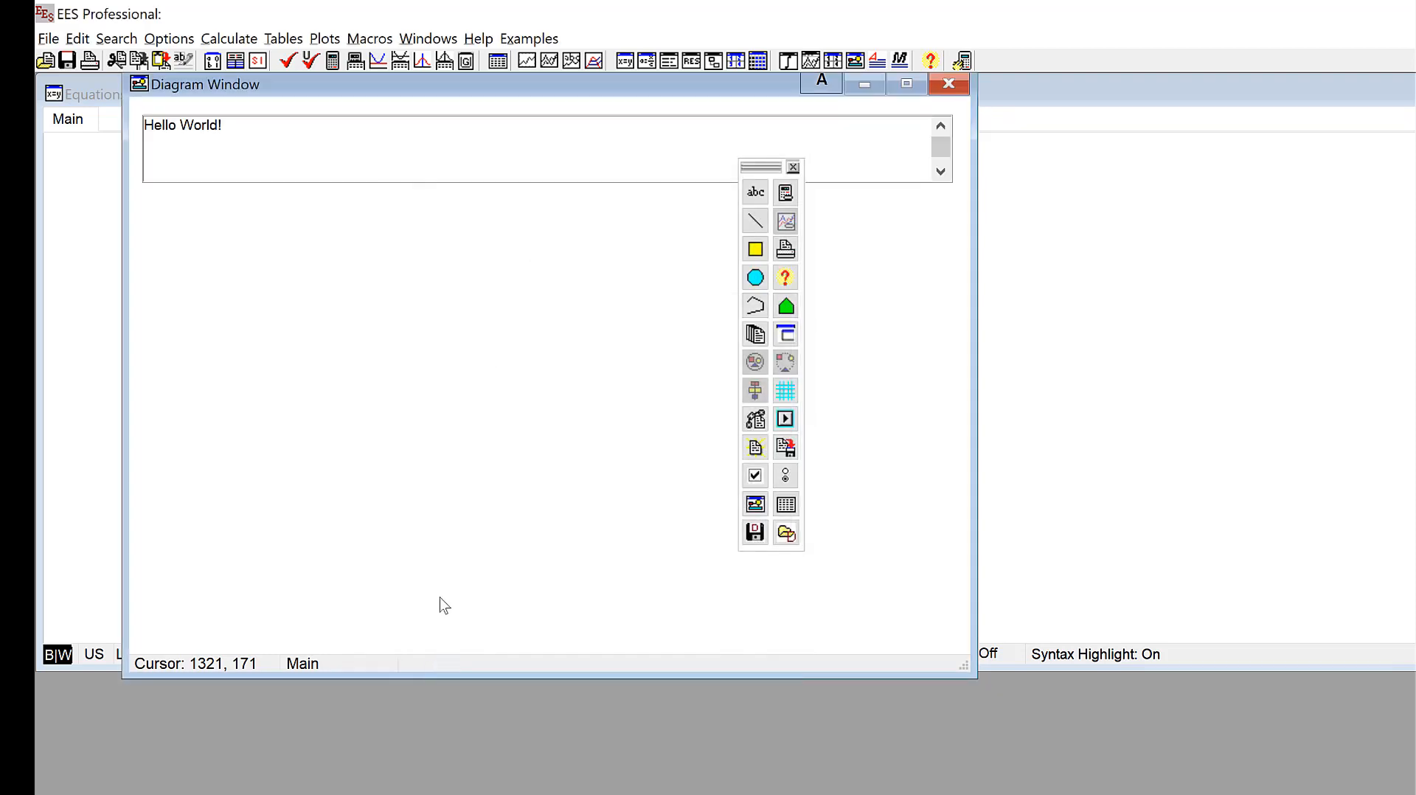
Add the line "edit edit edit" directly in the "Hello World!" formatted text item, and delete the item
left_click(237, 132)
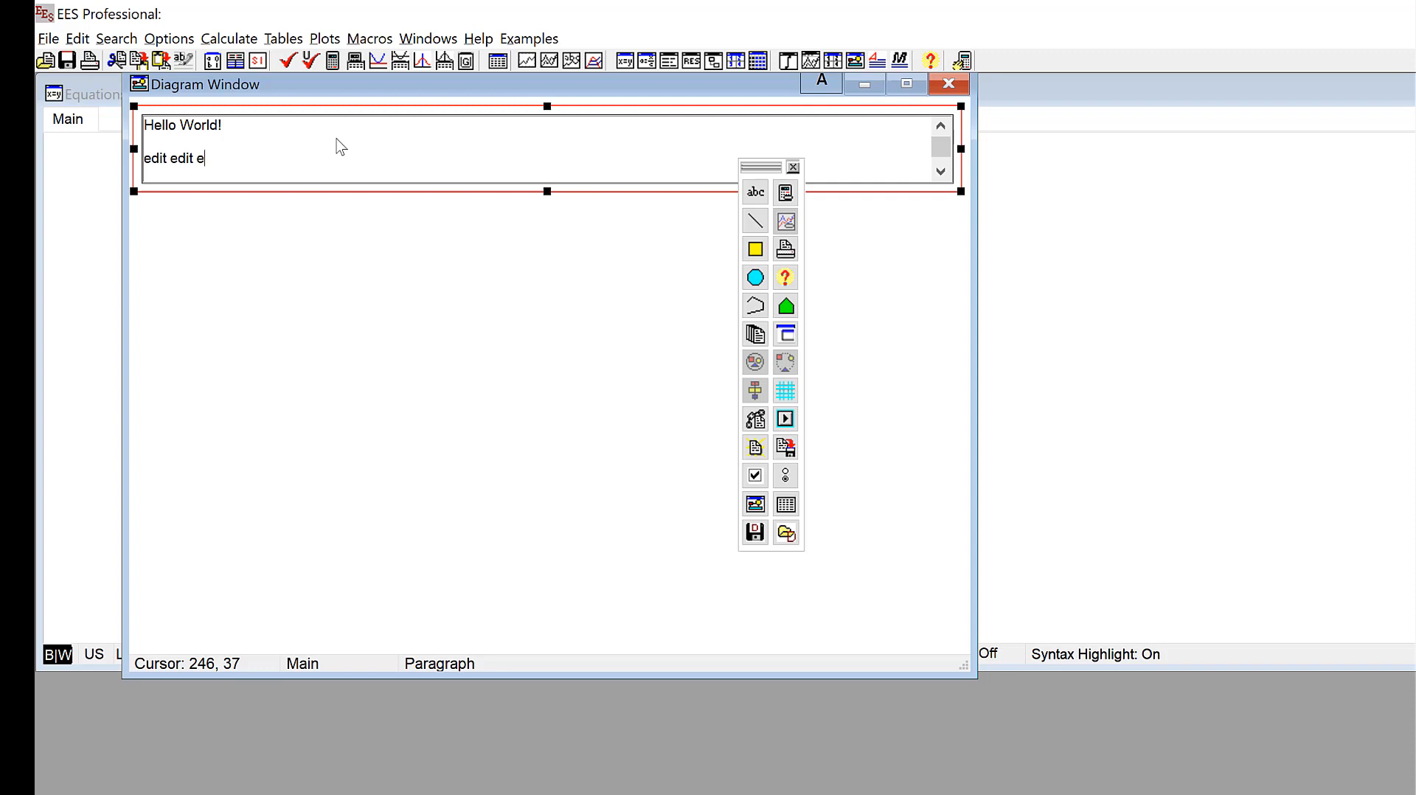
type("dit")
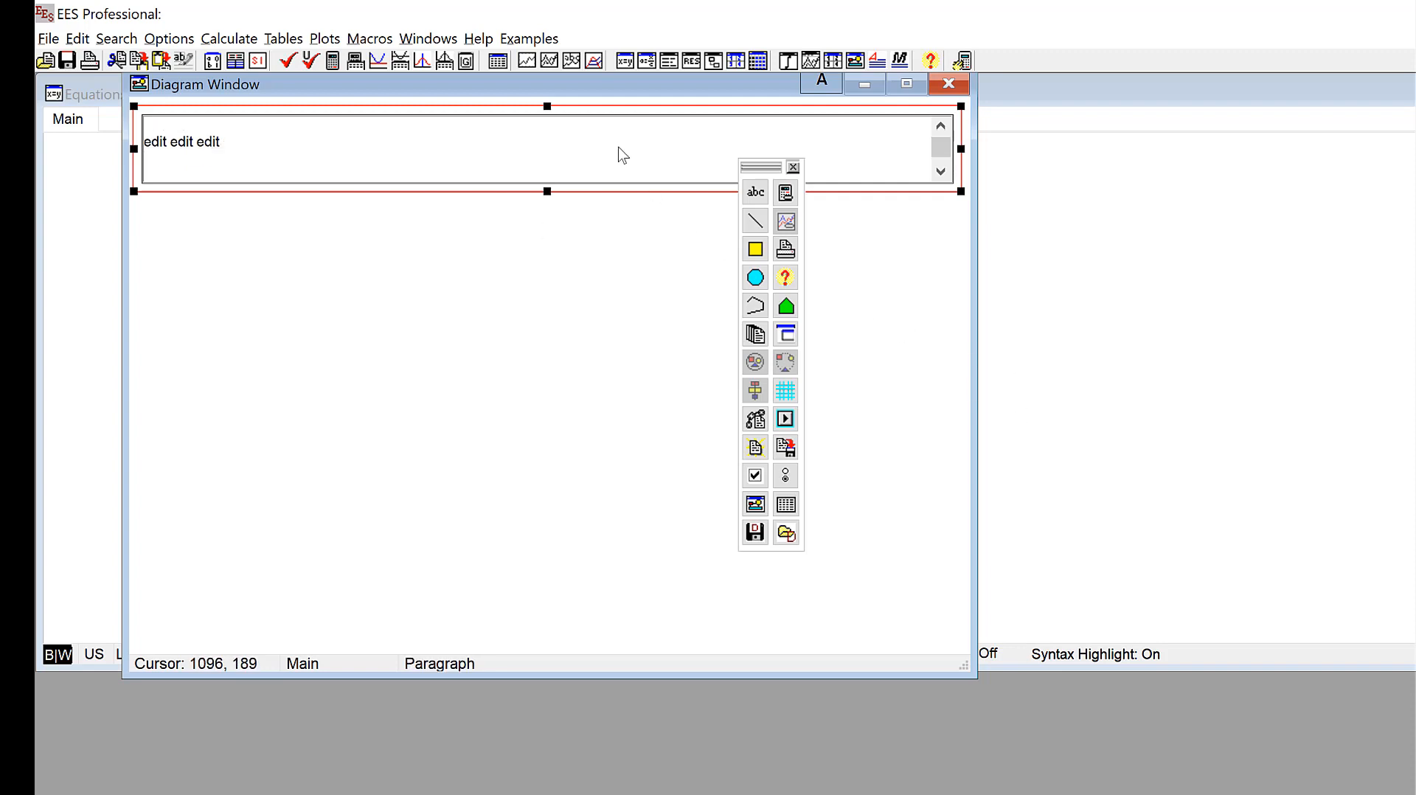
left_click(940, 126)
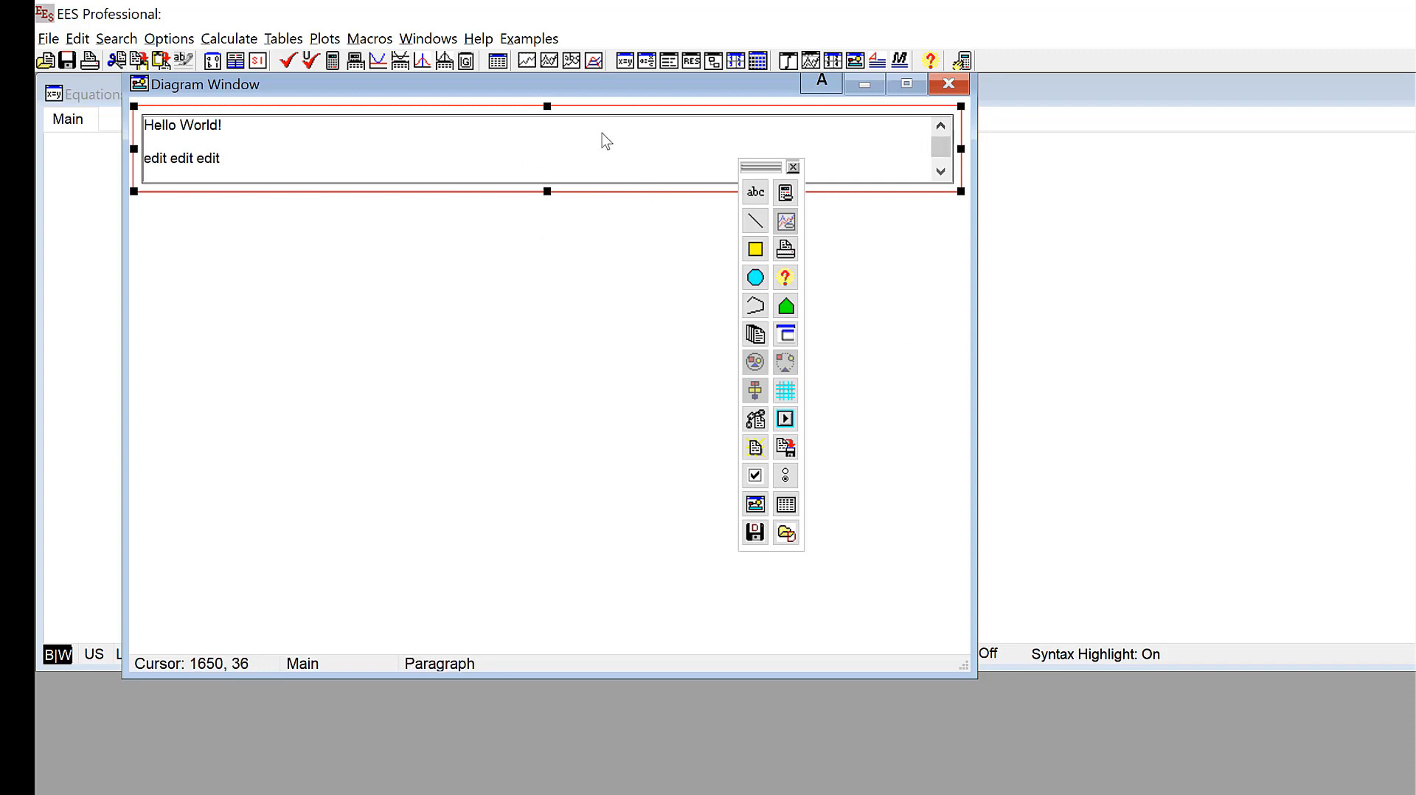
left_click(595, 243)
left_click(567, 177)
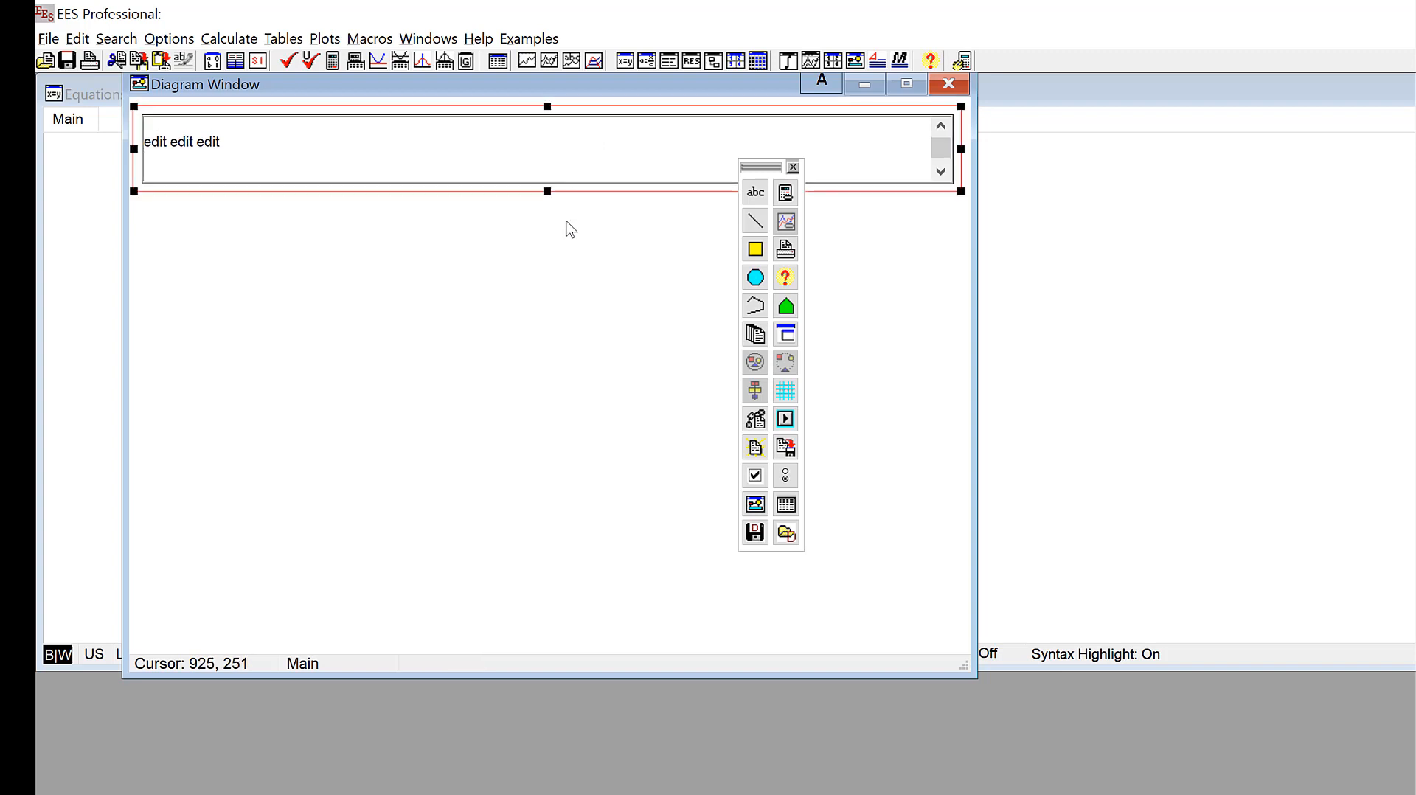
key("Delete")
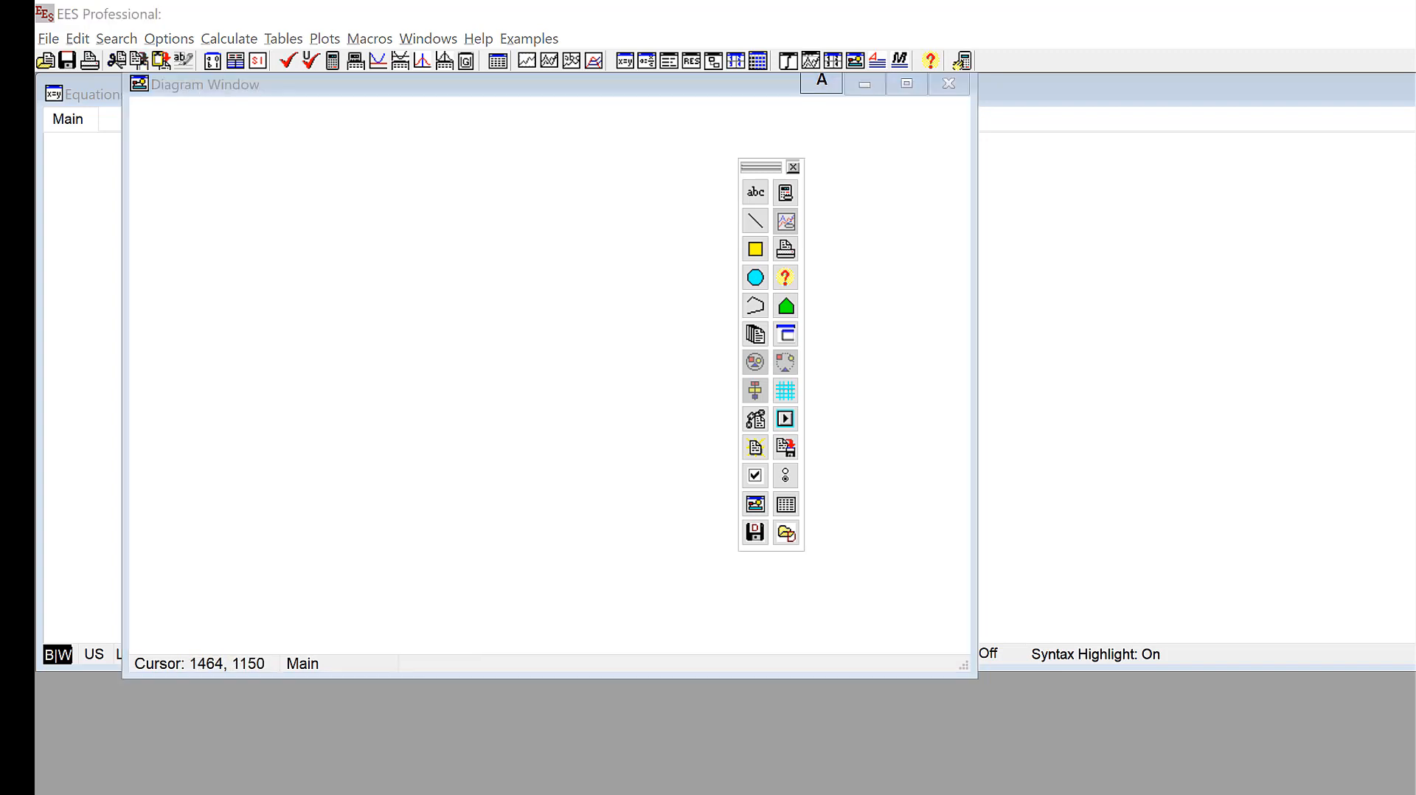
Switch to the problem statement document in Word and copy its full Homework #25 content
key("alt+Tab")
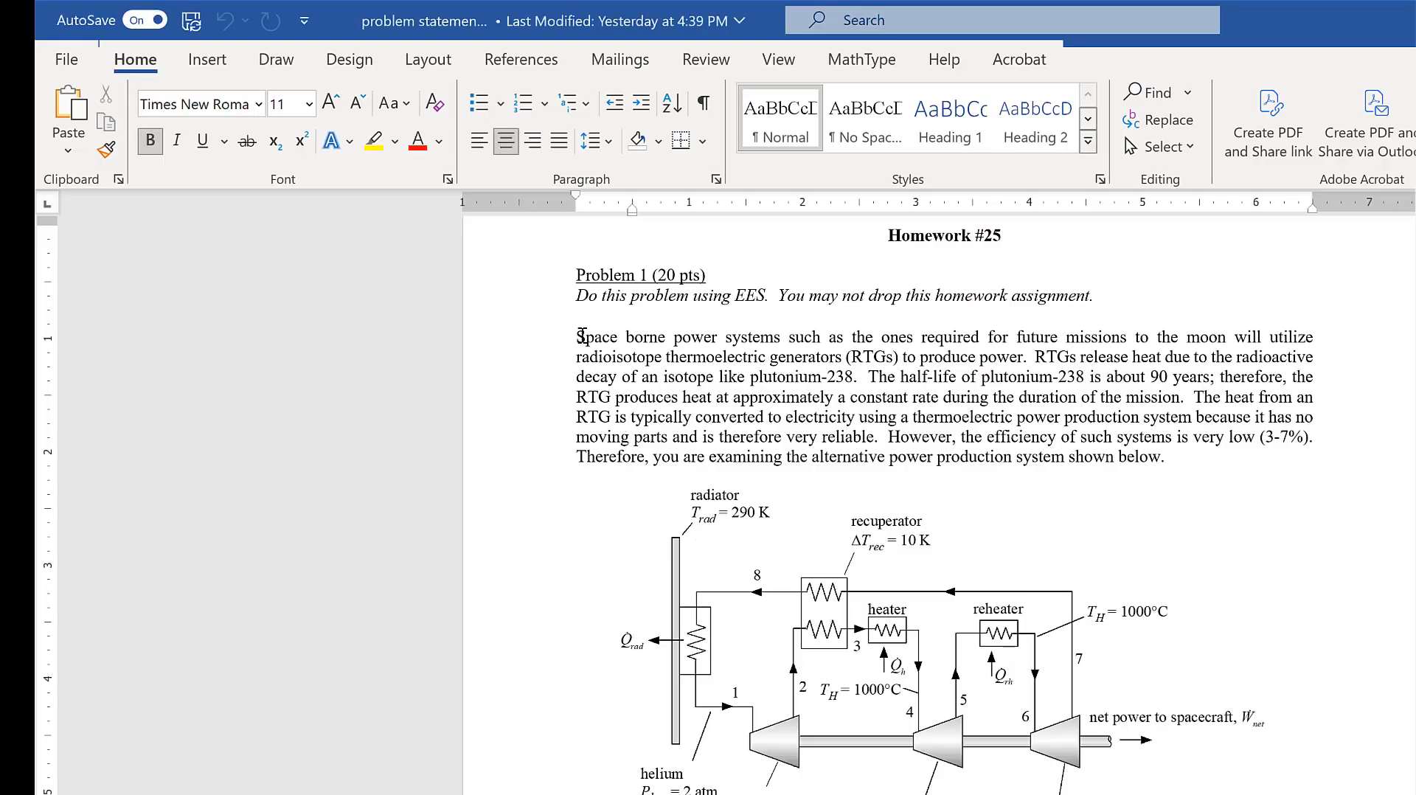
left_click_drag(580, 337, 817, 680)
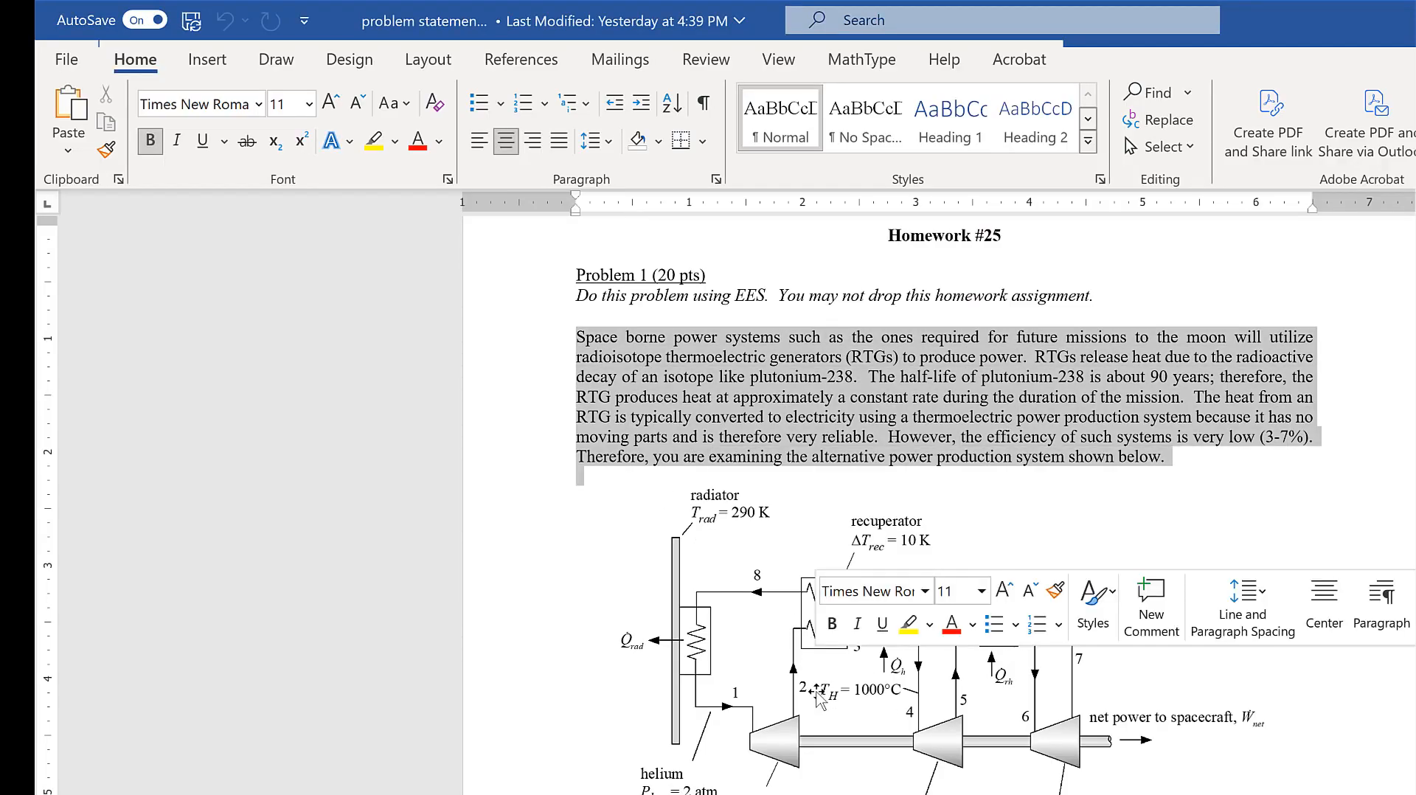
scroll(818, 692, "down", 2)
scroll(818, 691, "down", 3)
scroll(817, 693, "down", 3)
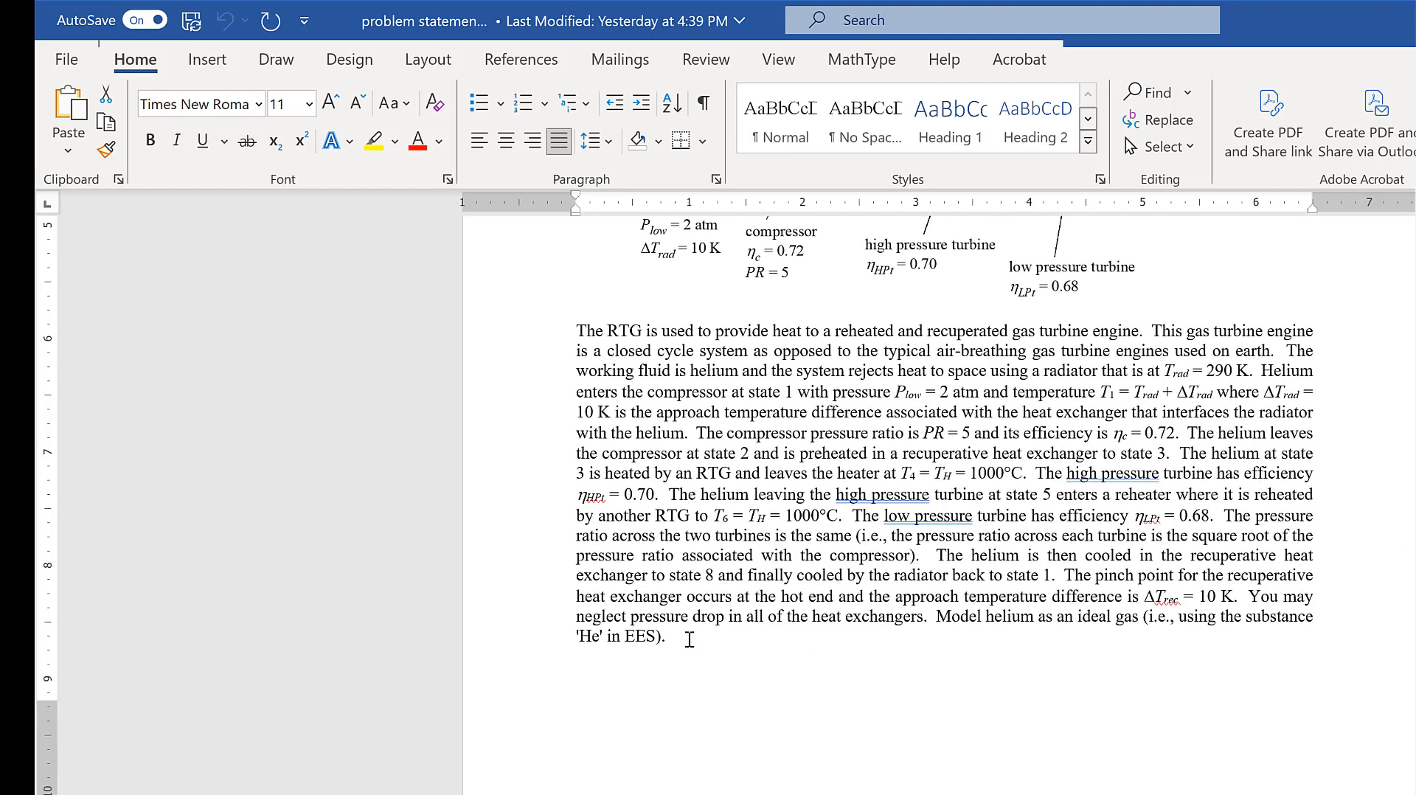
key("ctrl+a")
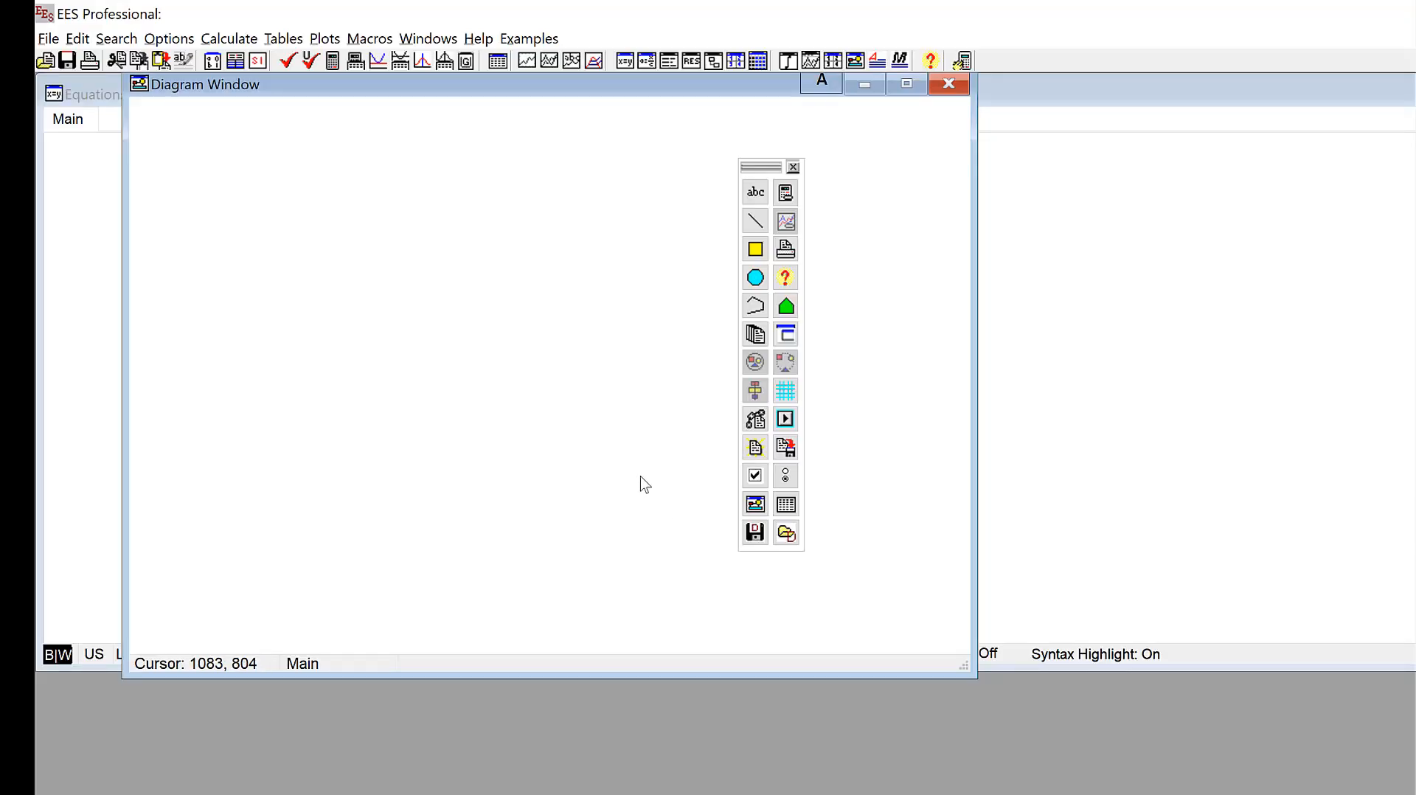
Paste the copied problem statement into the EES diagram as Formatted Text (RTF)
left_click(78, 39)
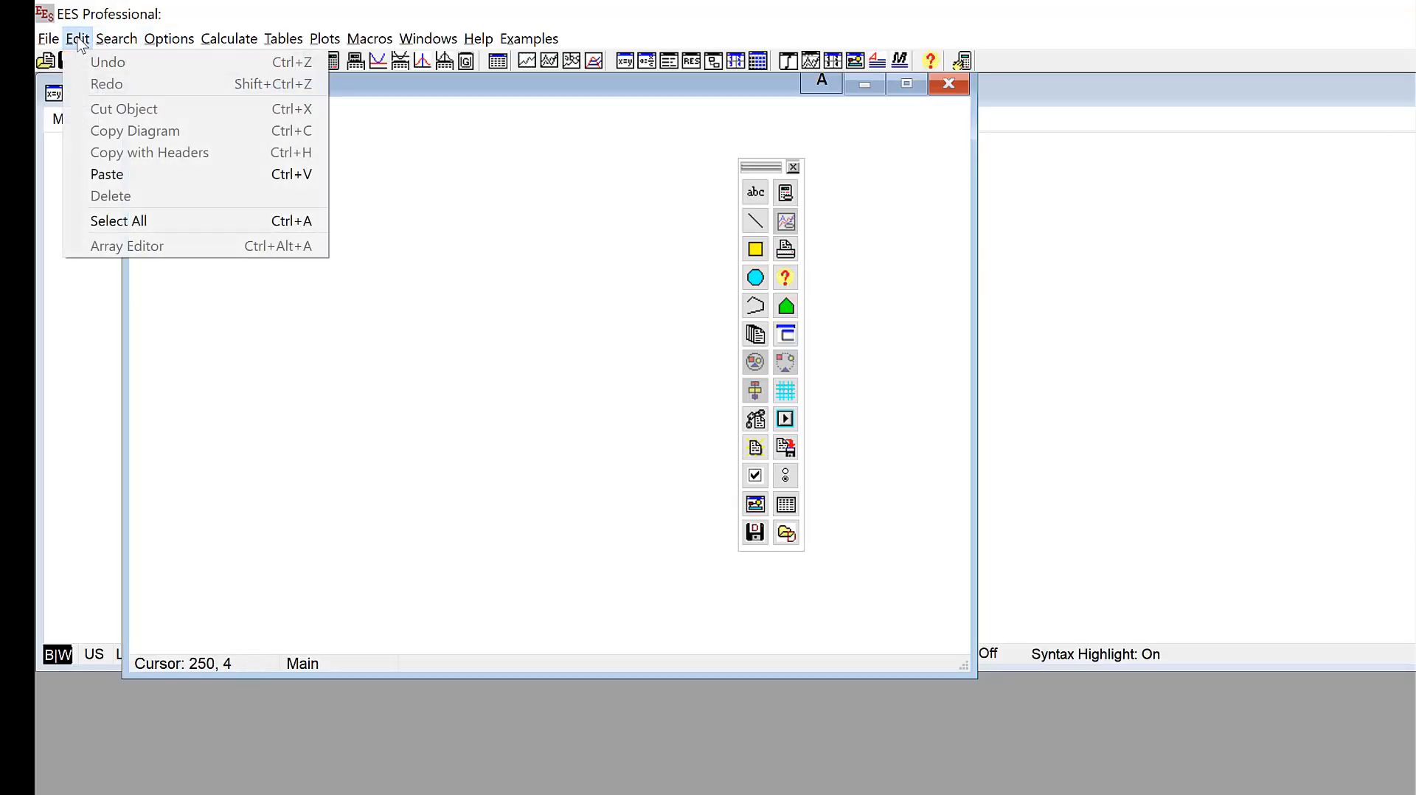
left_click(127, 175)
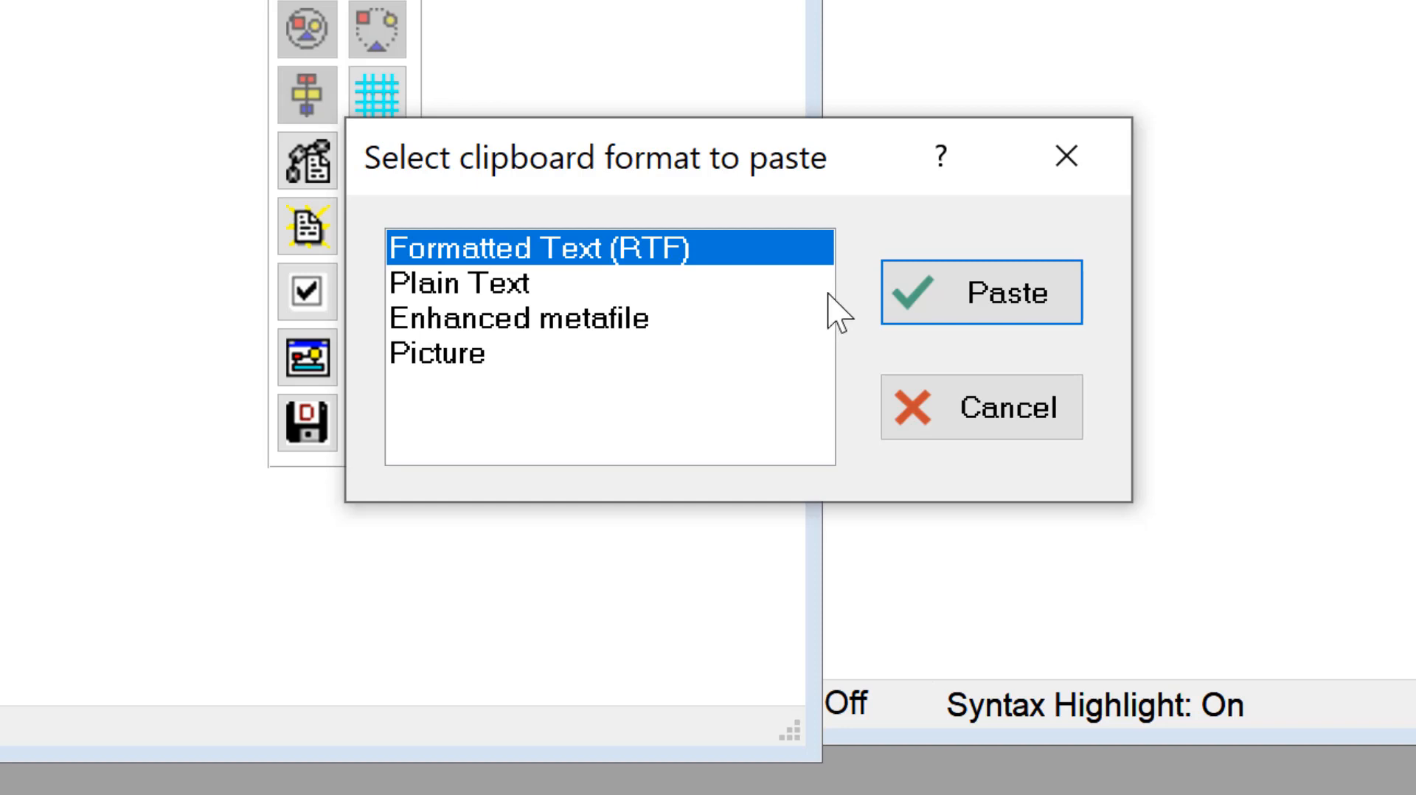
left_click(926, 317)
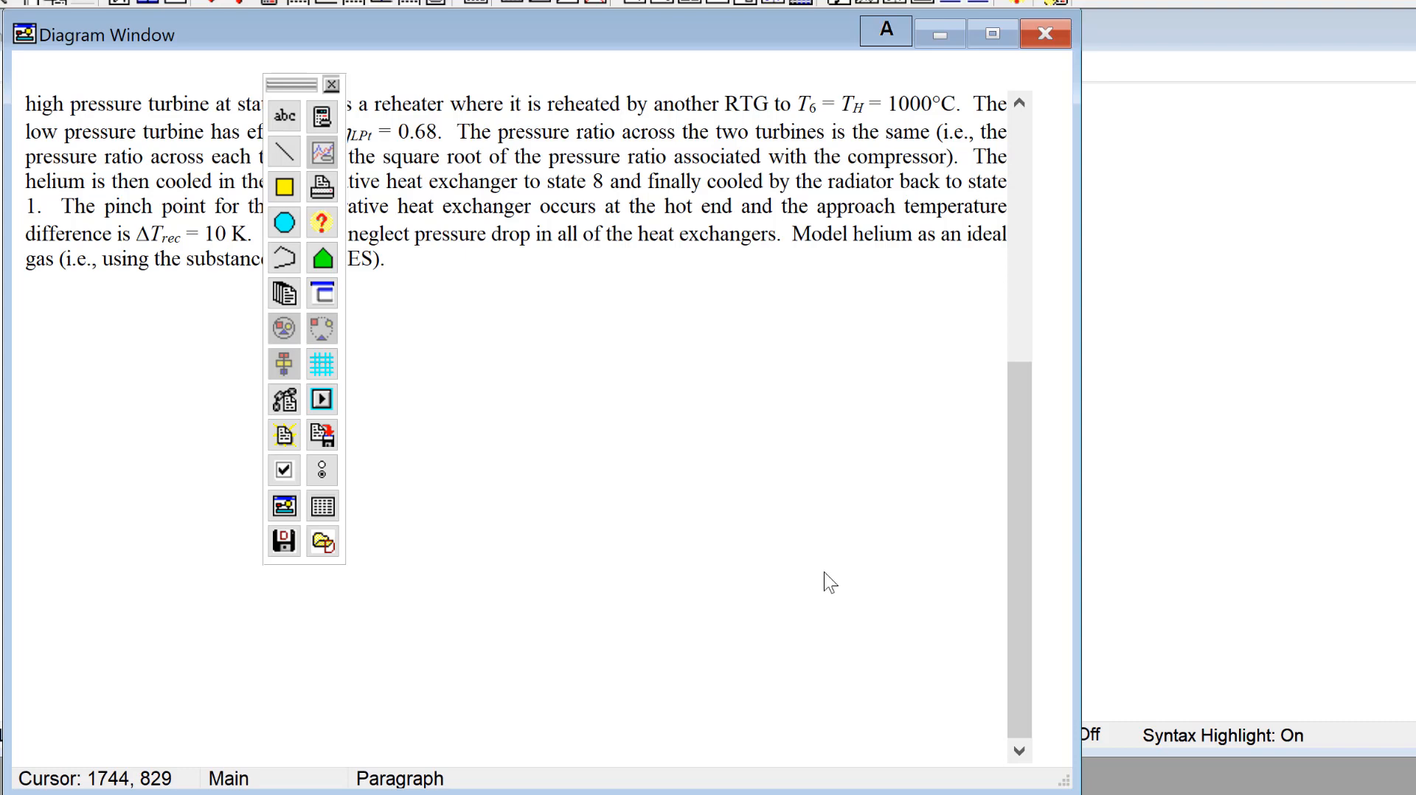
Widen the Diagram Window and stretch the pasted problem statement item wider to use the extra space
left_click_drag(1011, 525, 1016, 311)
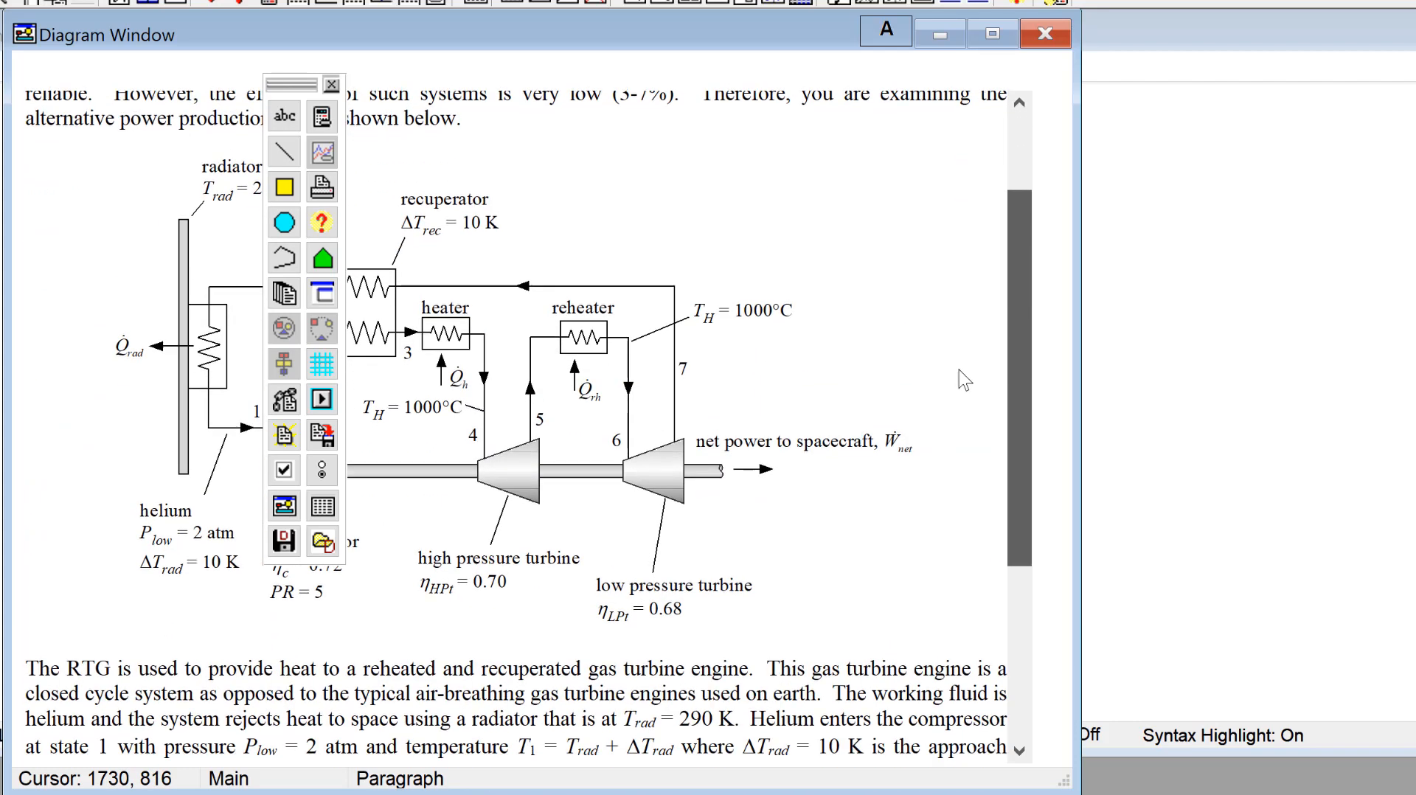
left_click(670, 515)
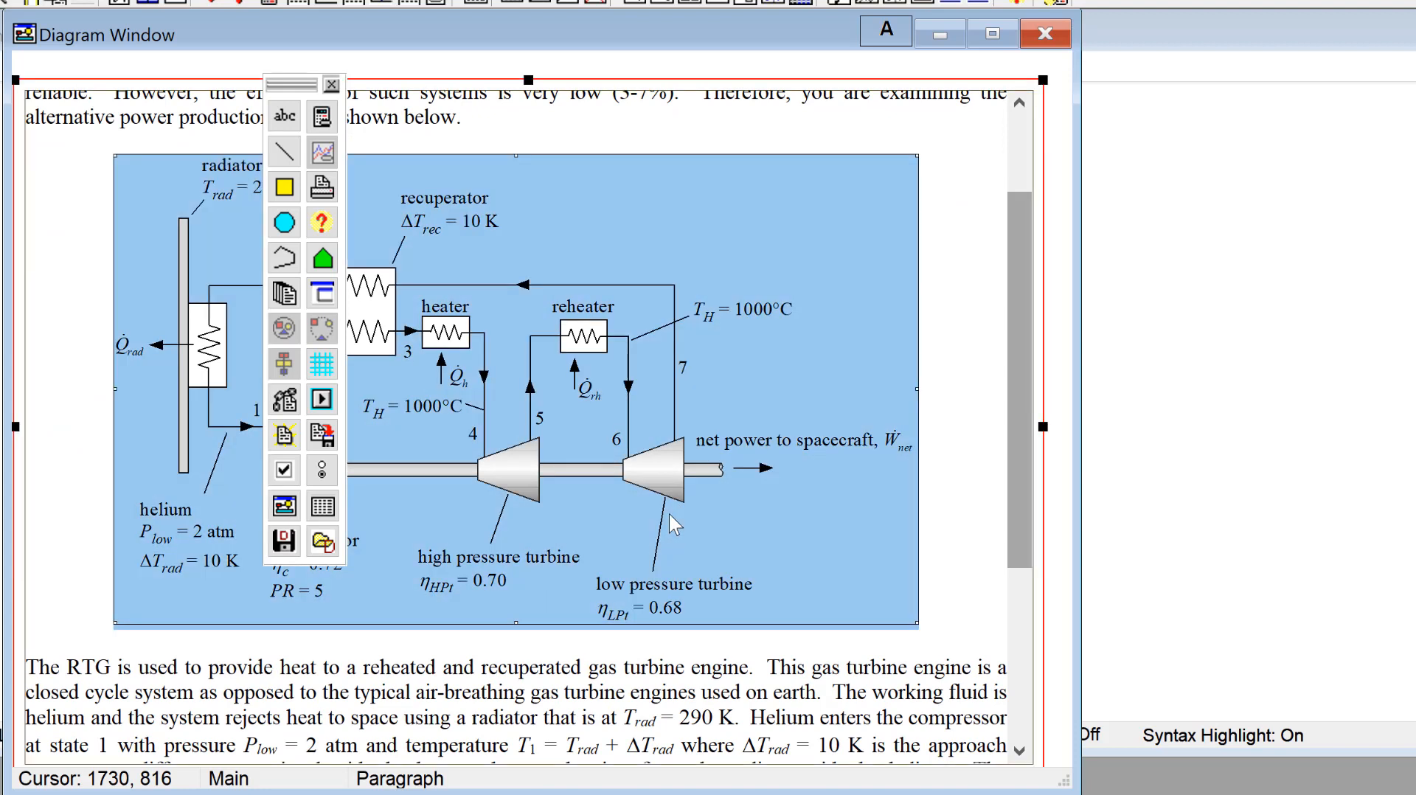
left_click(834, 690)
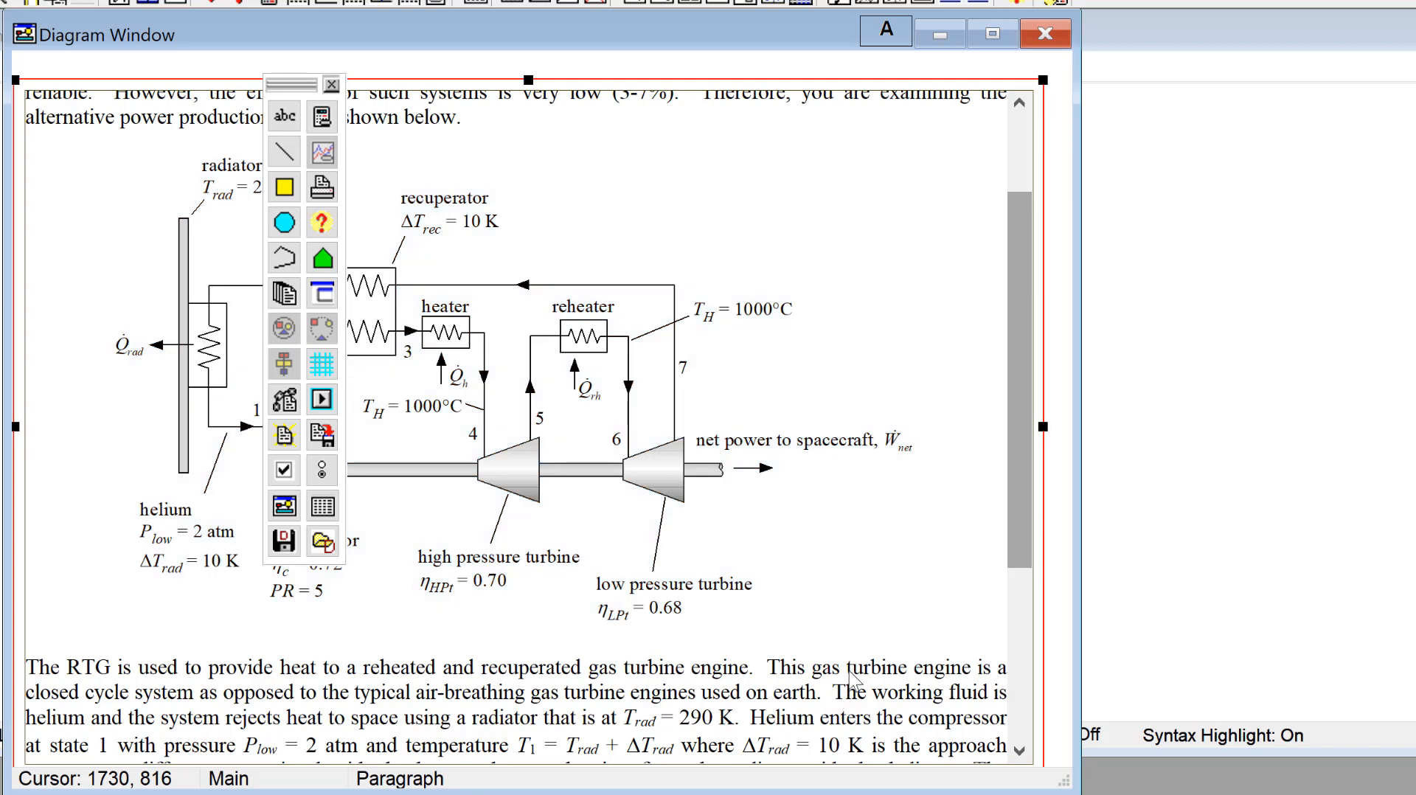
left_click_drag(1069, 788, 1413, 791)
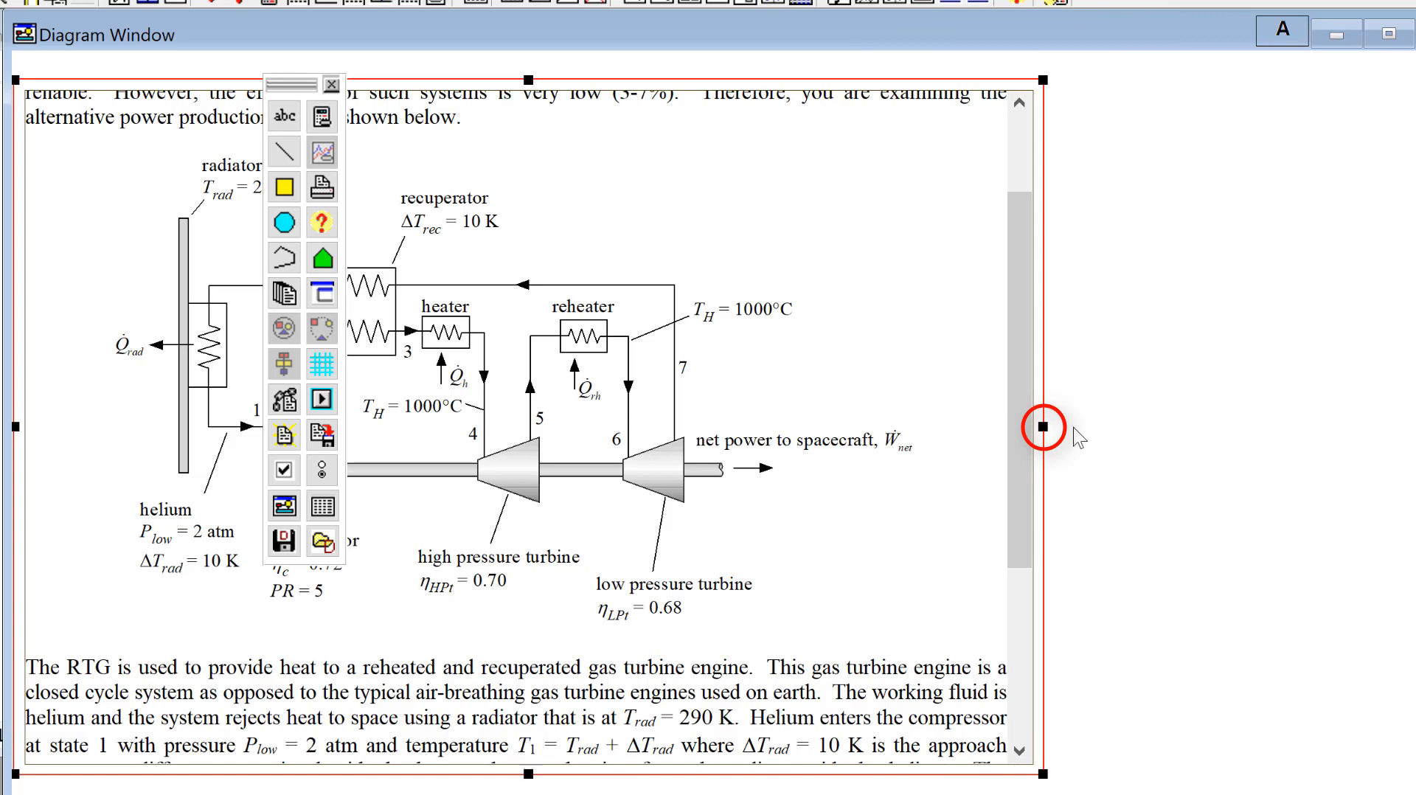
left_click_drag(1043, 426, 1347, 426)
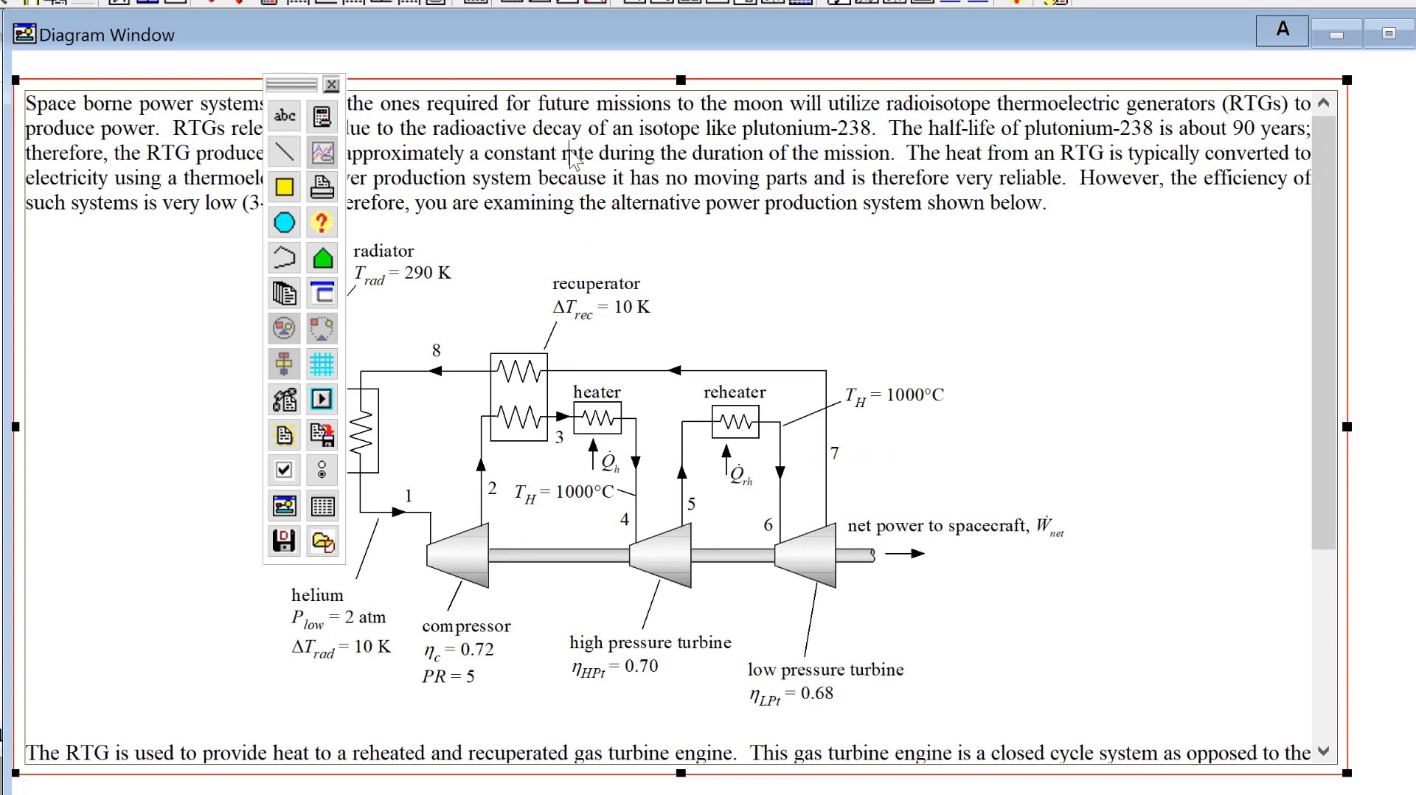
Select the word "Helium" in the paragraph below the schematic and bring up its editing options
left_click(586, 157)
left_click_drag(1327, 510, 1291, 764)
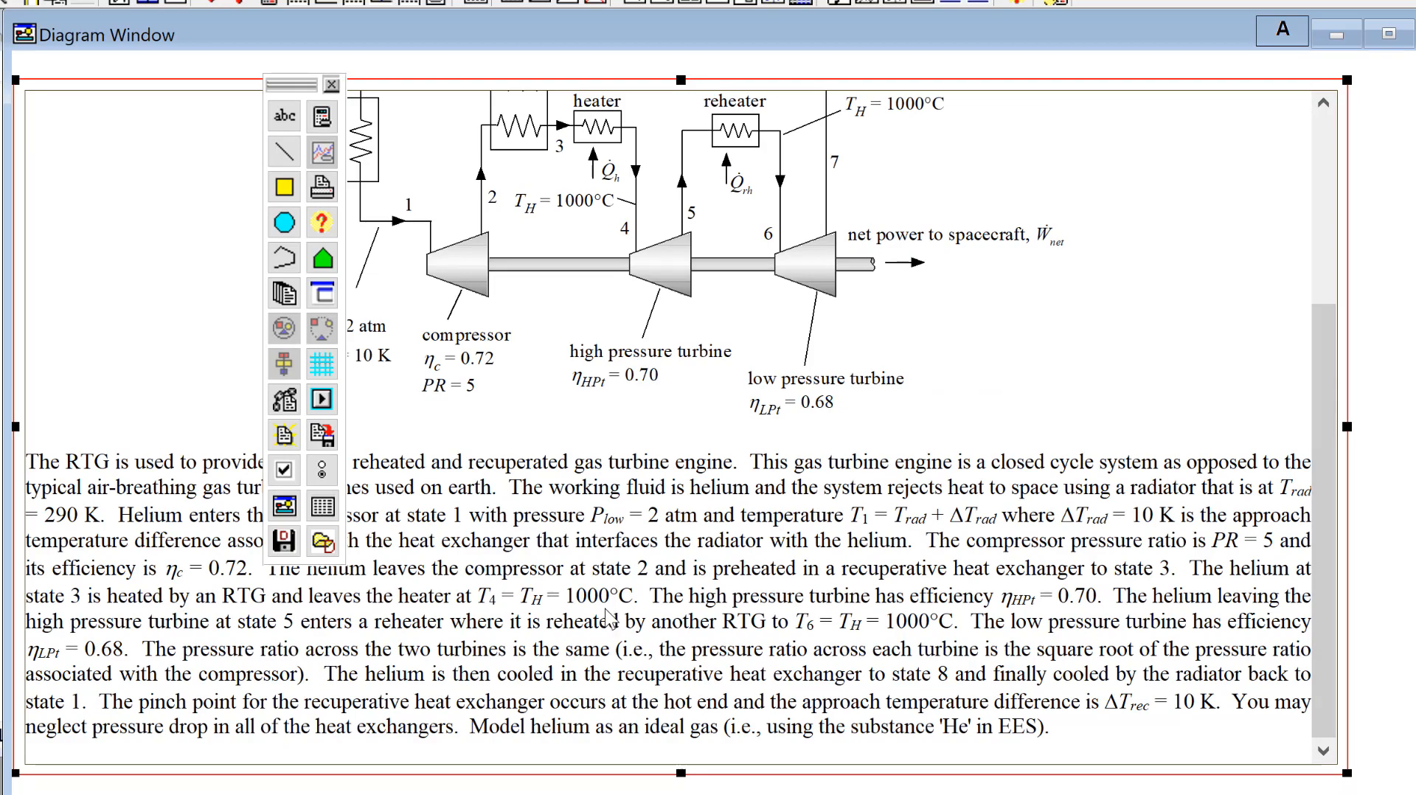
double_click(160, 522)
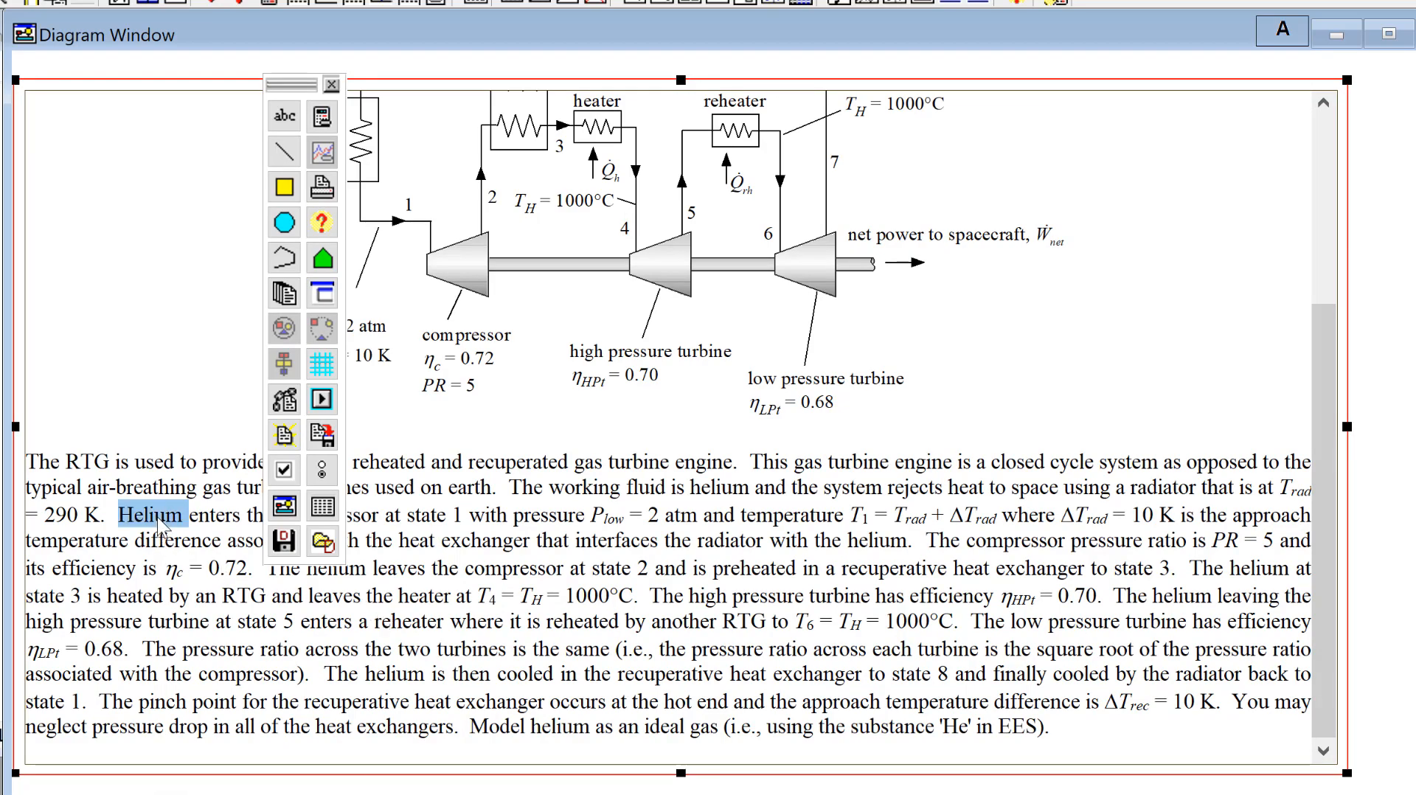
right_click(159, 523)
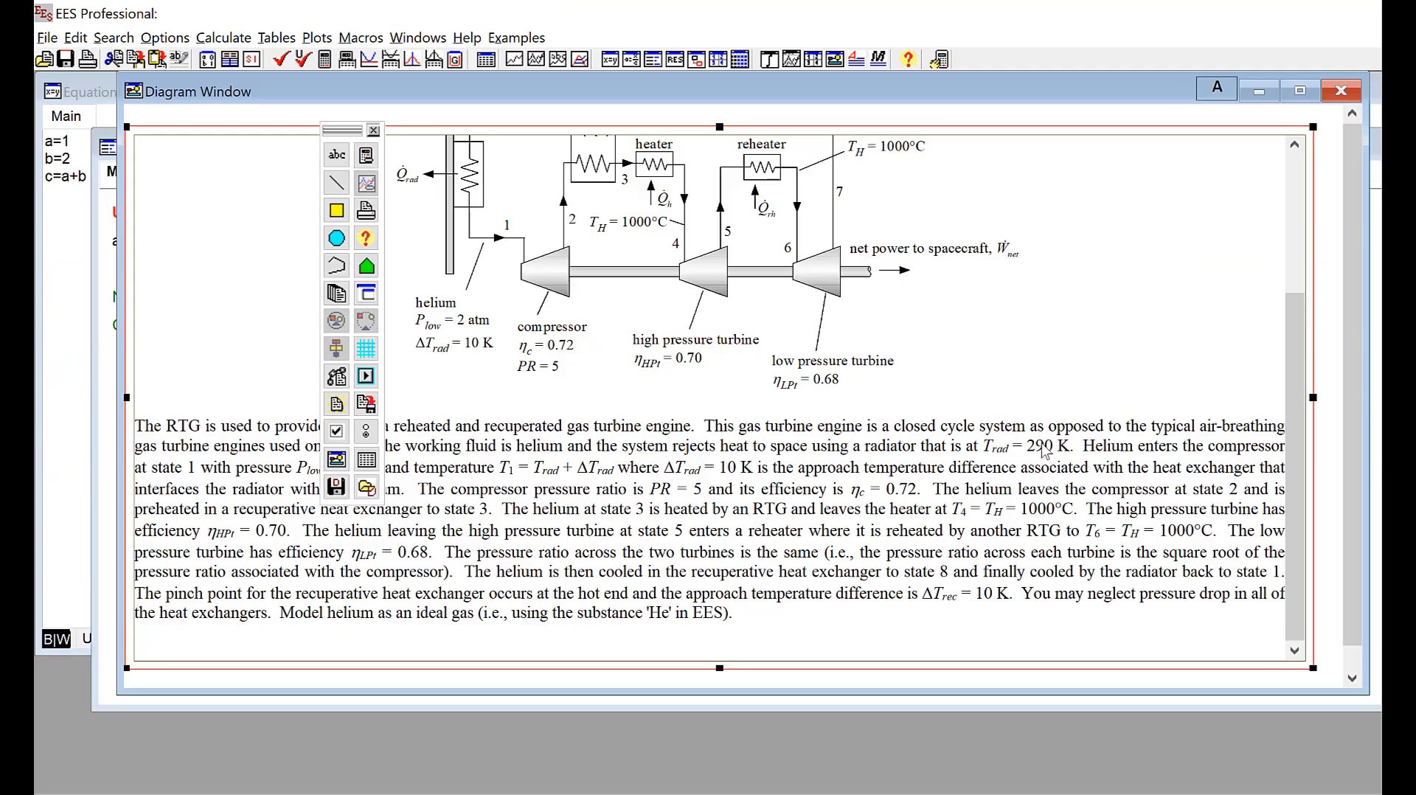
Delete the value "290 K" after "Trad =" in the paragraph below the schematic
left_click_drag(1071, 447, 1027, 453)
key("Delete")
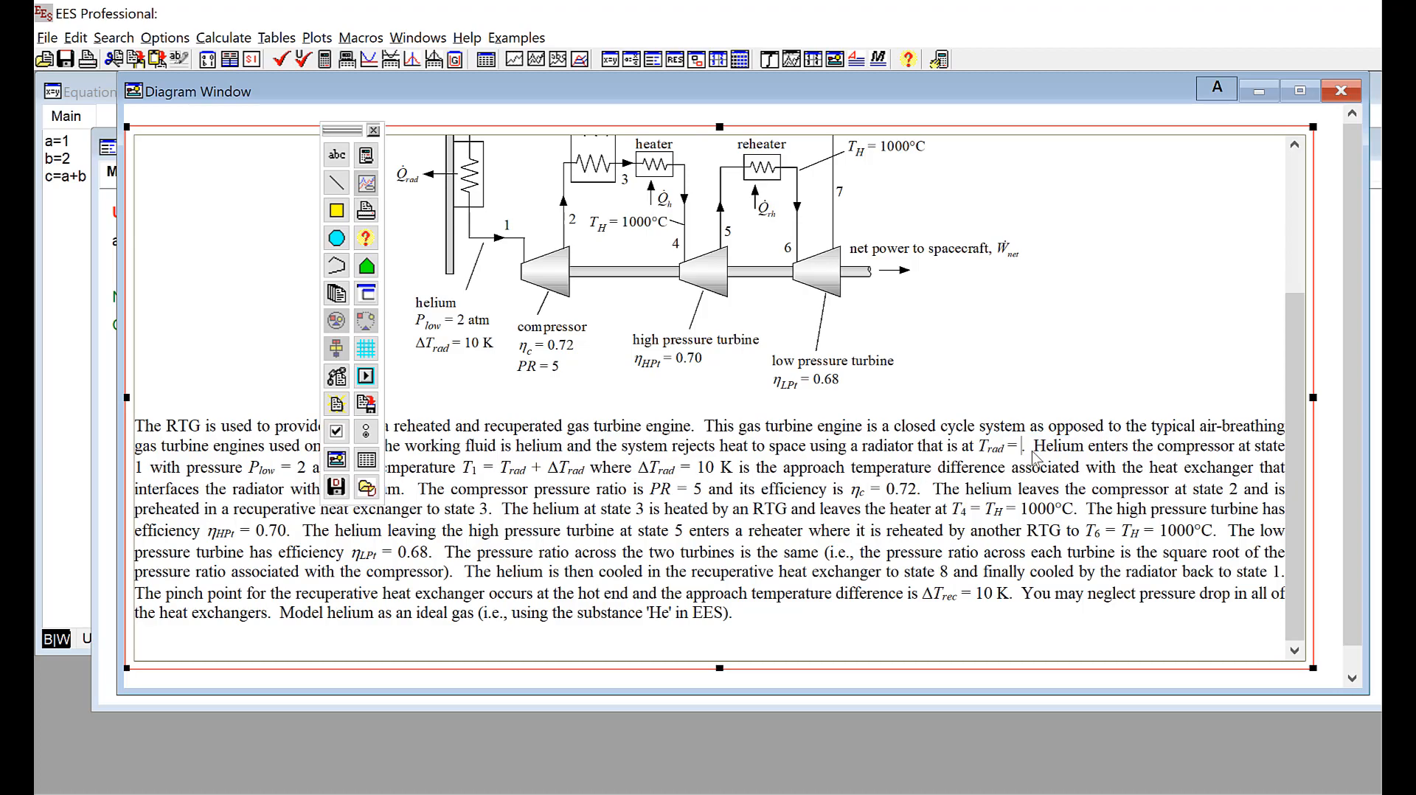
right_click(1024, 454)
left_click(1056, 489)
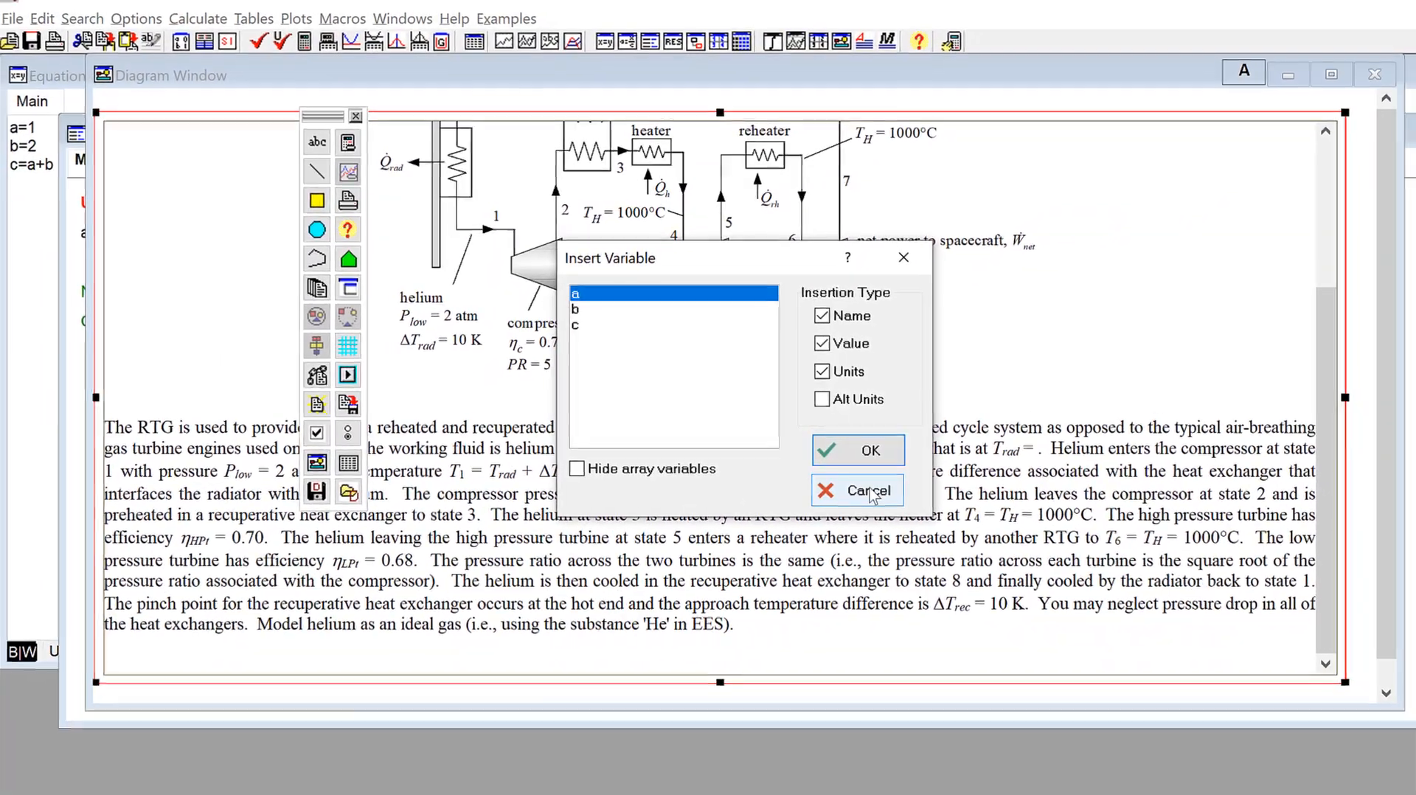
left_click(864, 494)
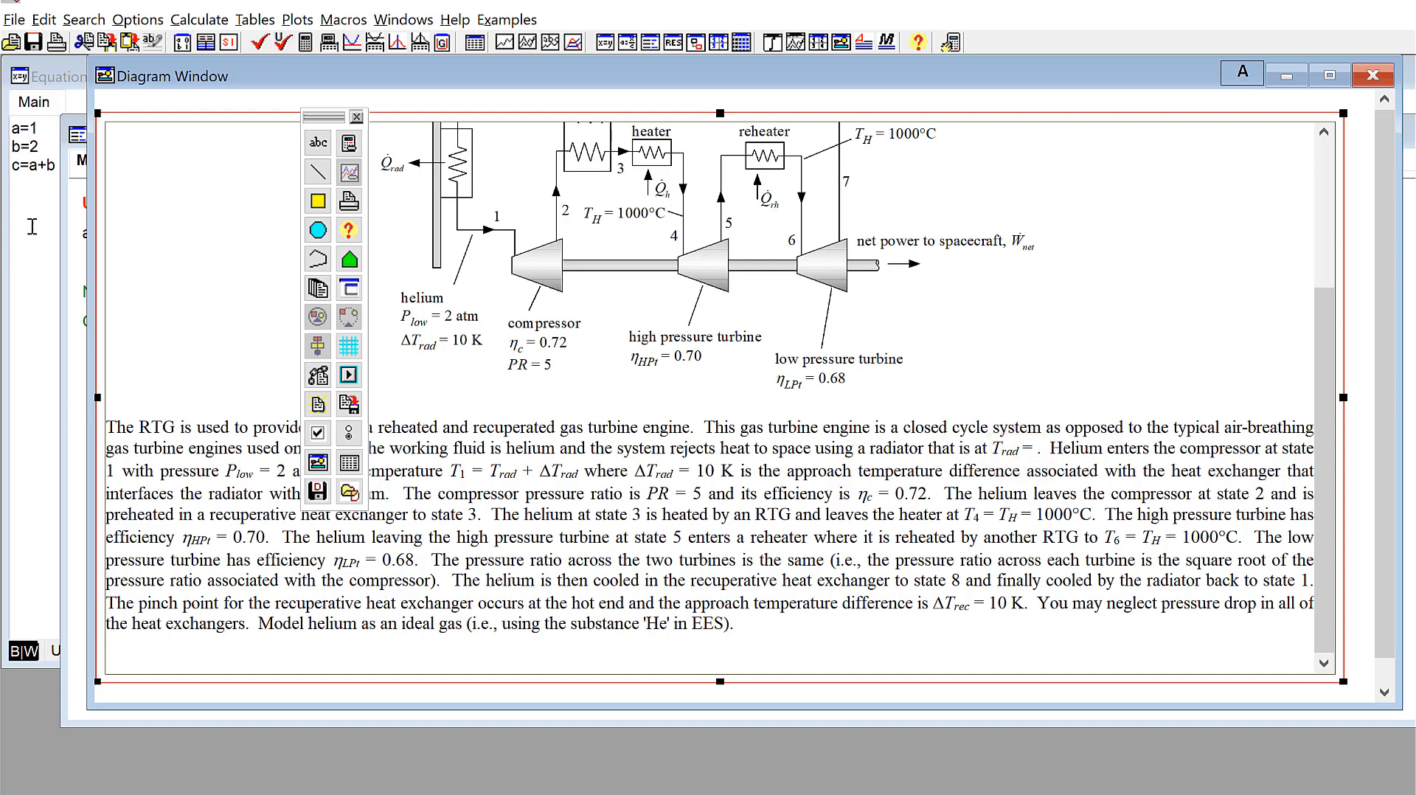
Add the equation T_rad = 290 [K] in the Equations Window and solve the equations
left_click(52, 168)
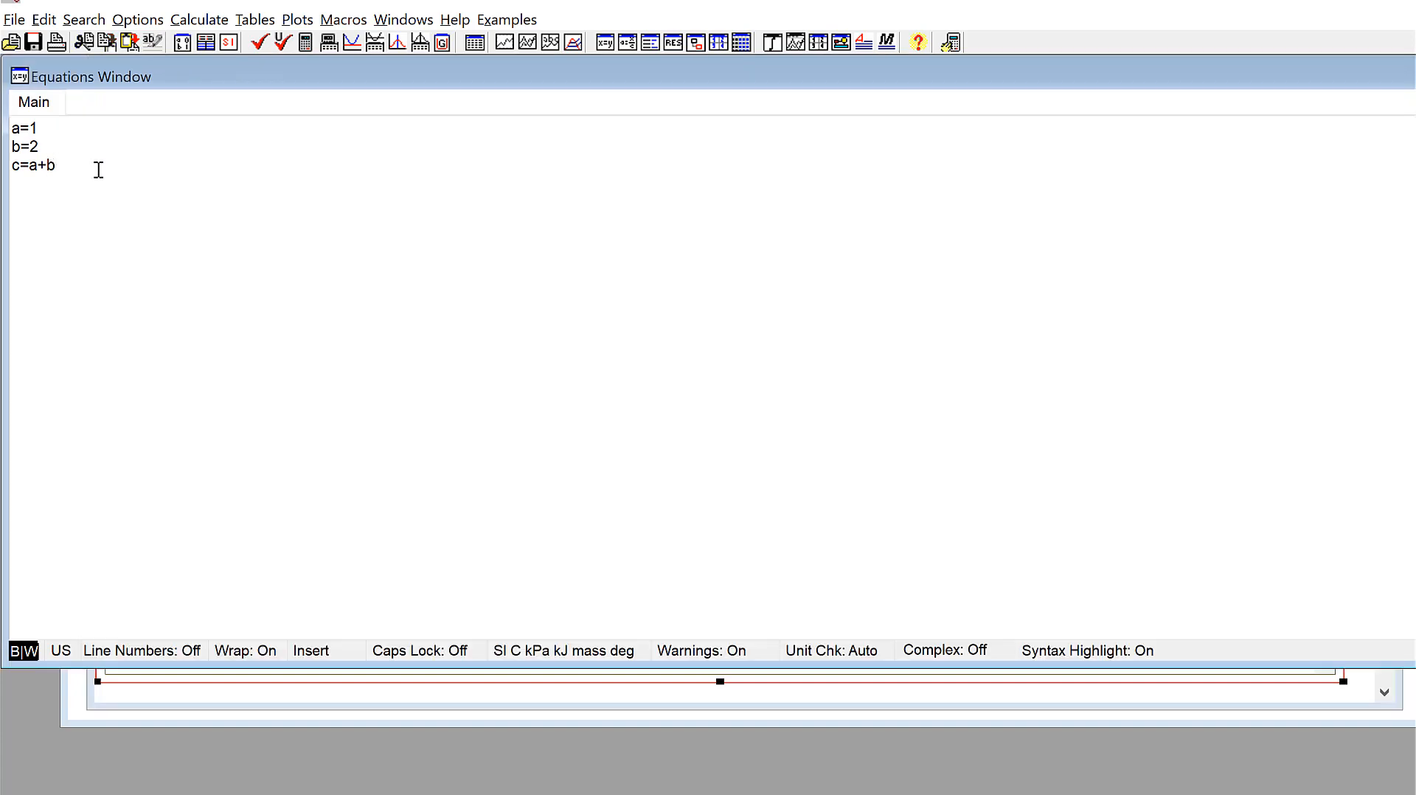
type("T_rad = 2")
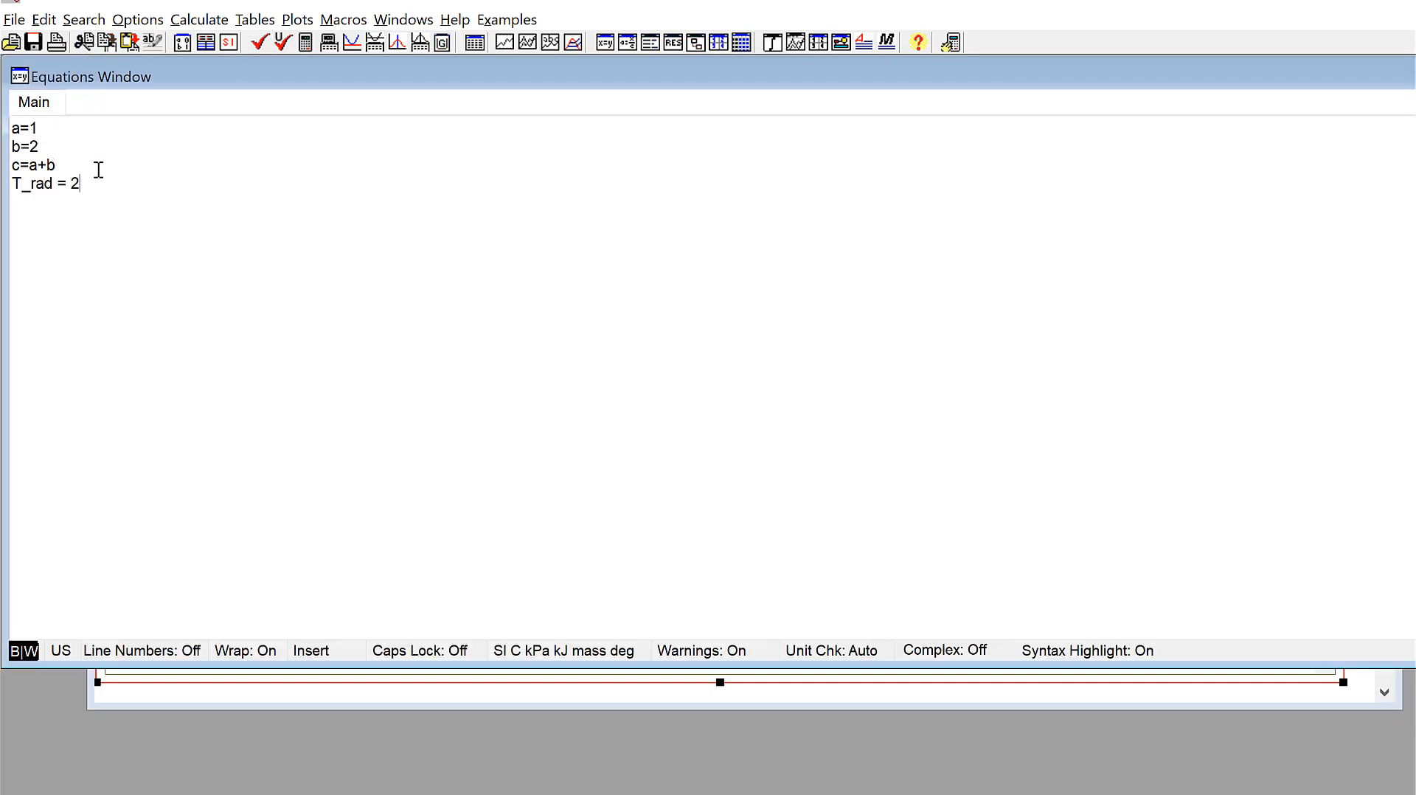
type("90 [K]")
key("F2")
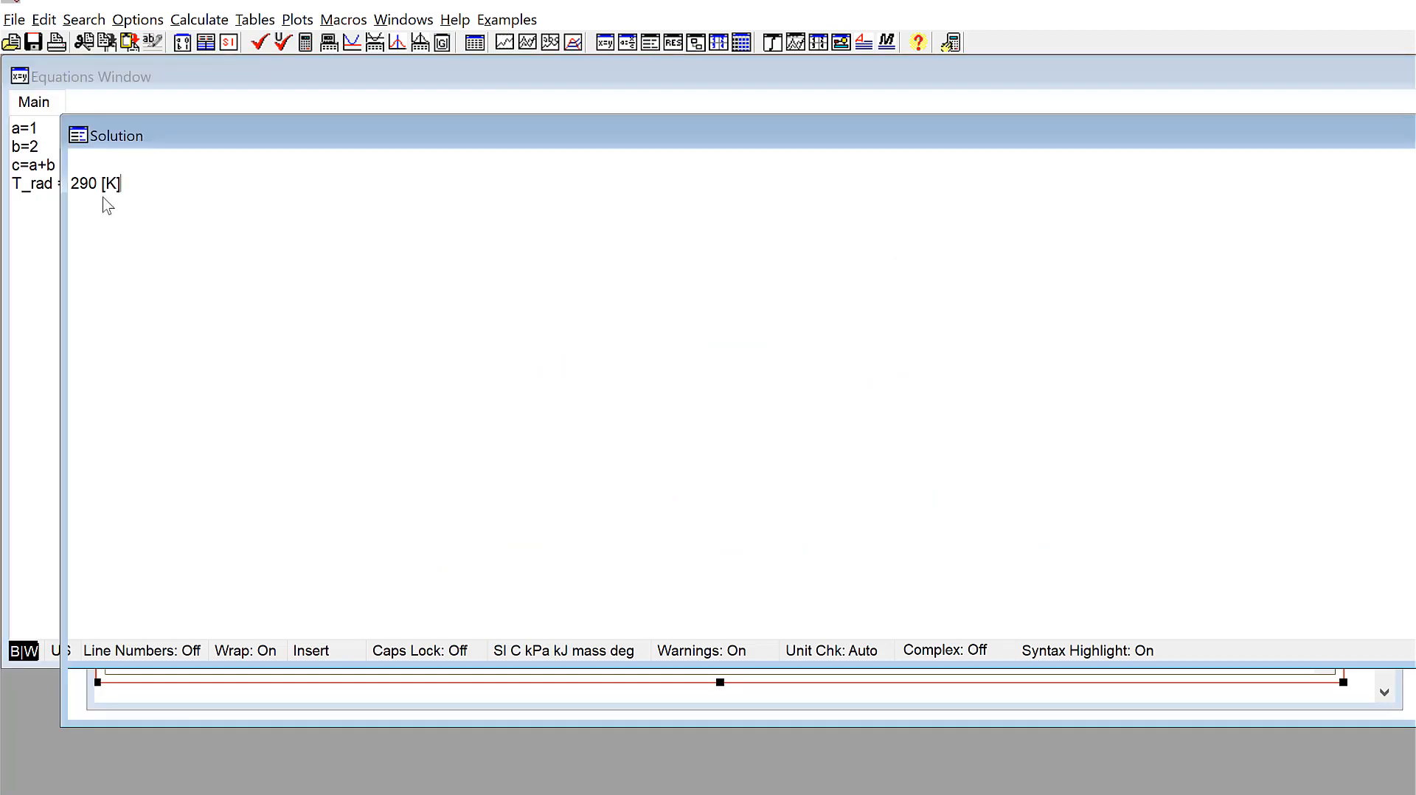
Insert the variable T_rad after "Trad =" in the diagram's problem statement, including its value and units but not its name
left_click(840, 42)
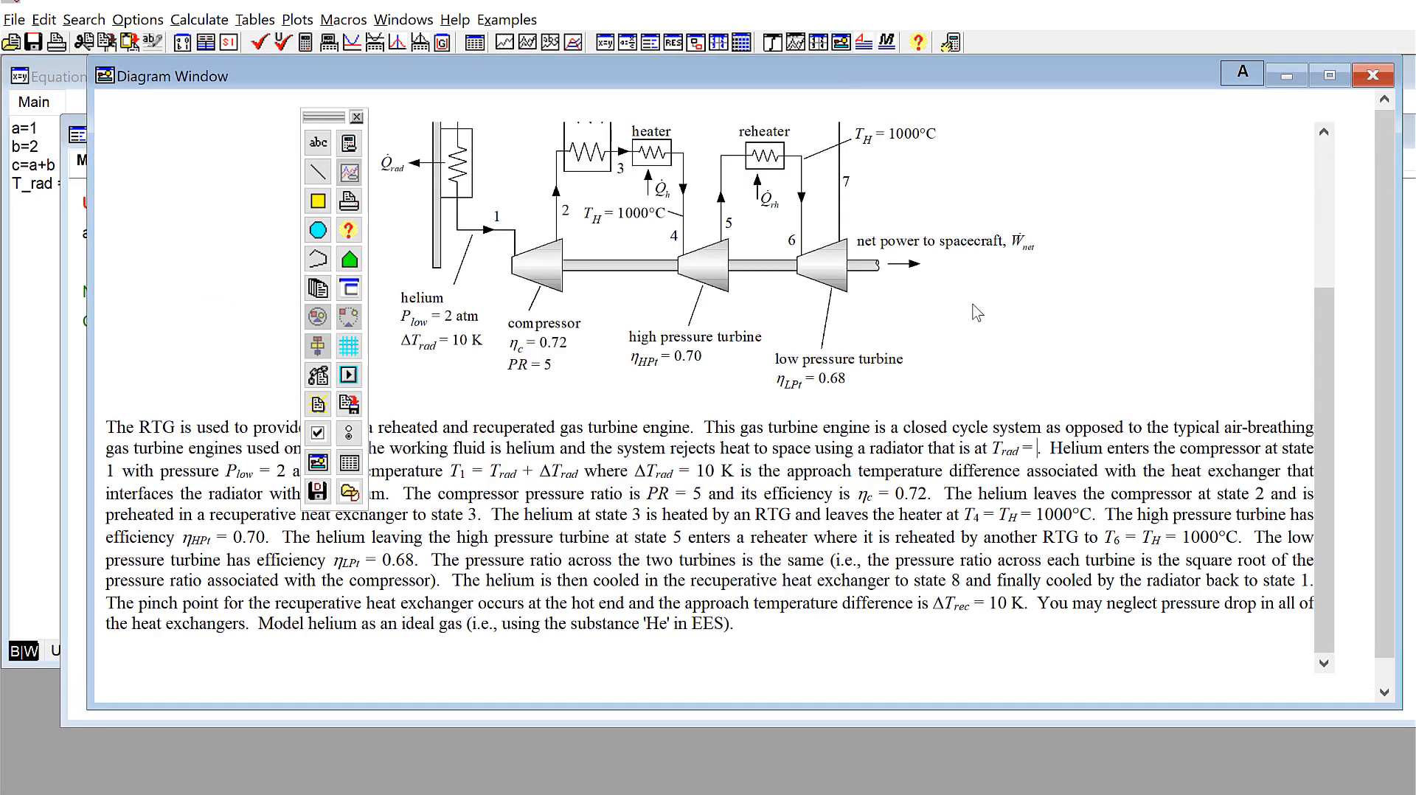
right_click(1037, 449)
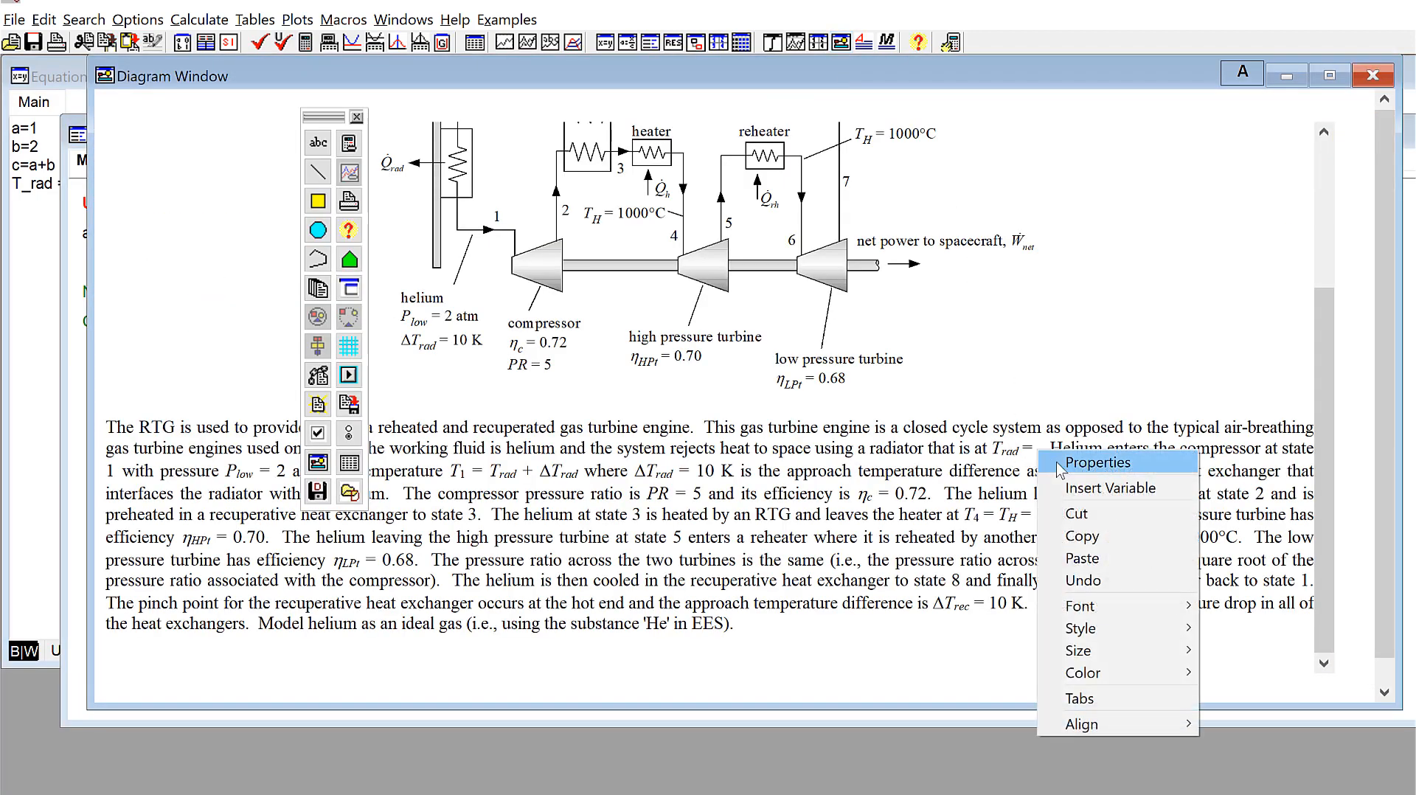
left_click(1110, 488)
left_click(636, 344)
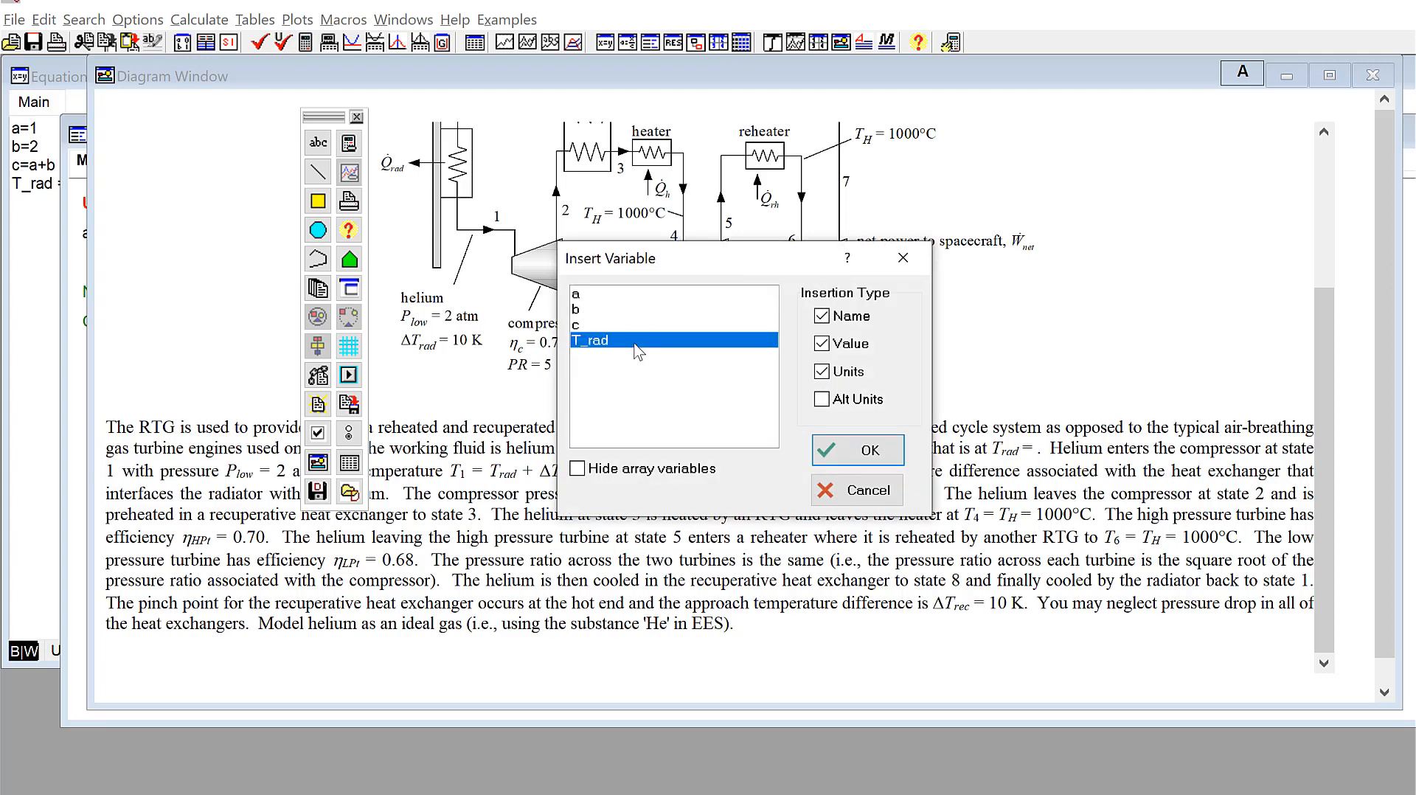
left_click(844, 325)
left_click(852, 463)
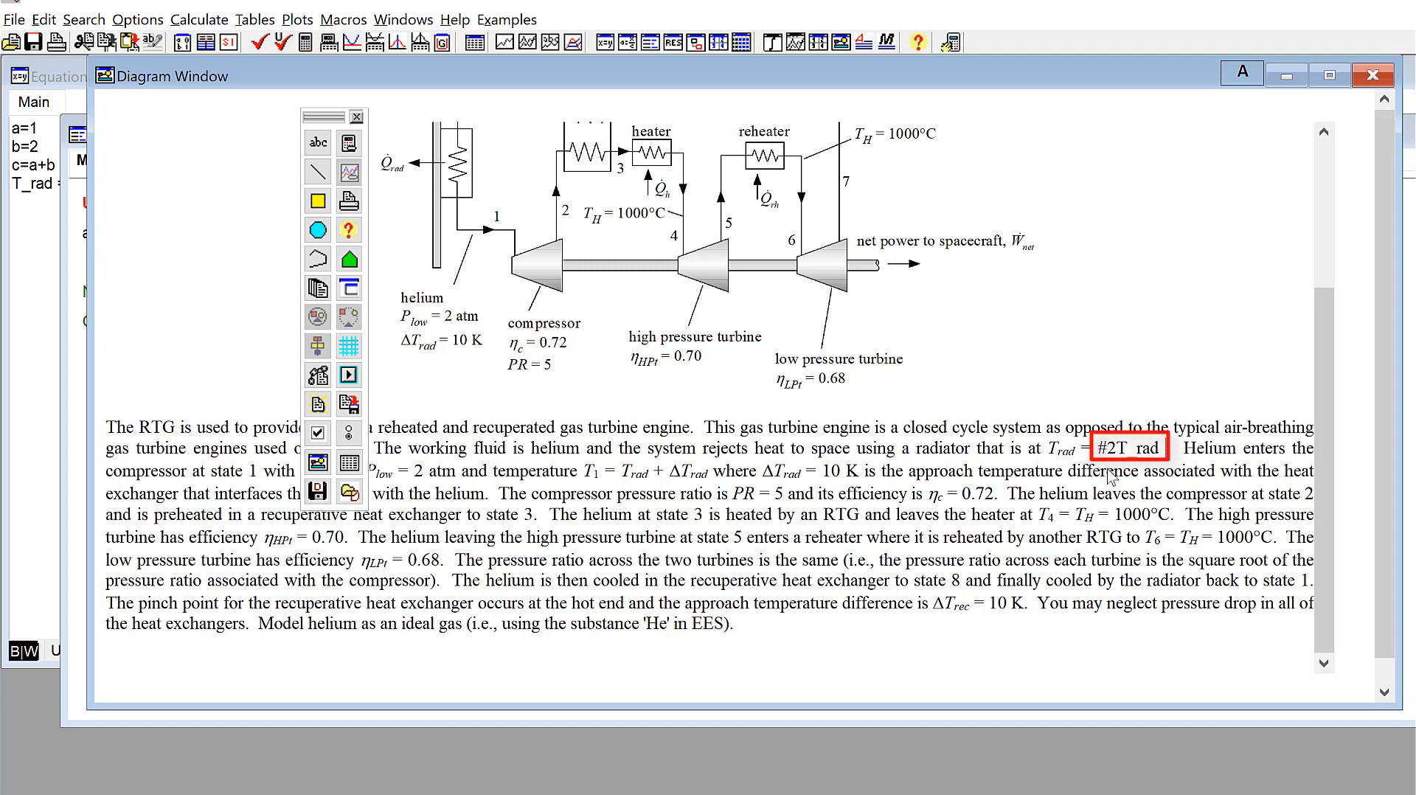
Switch the Diagram Window from development mode to application mode
key("Right")
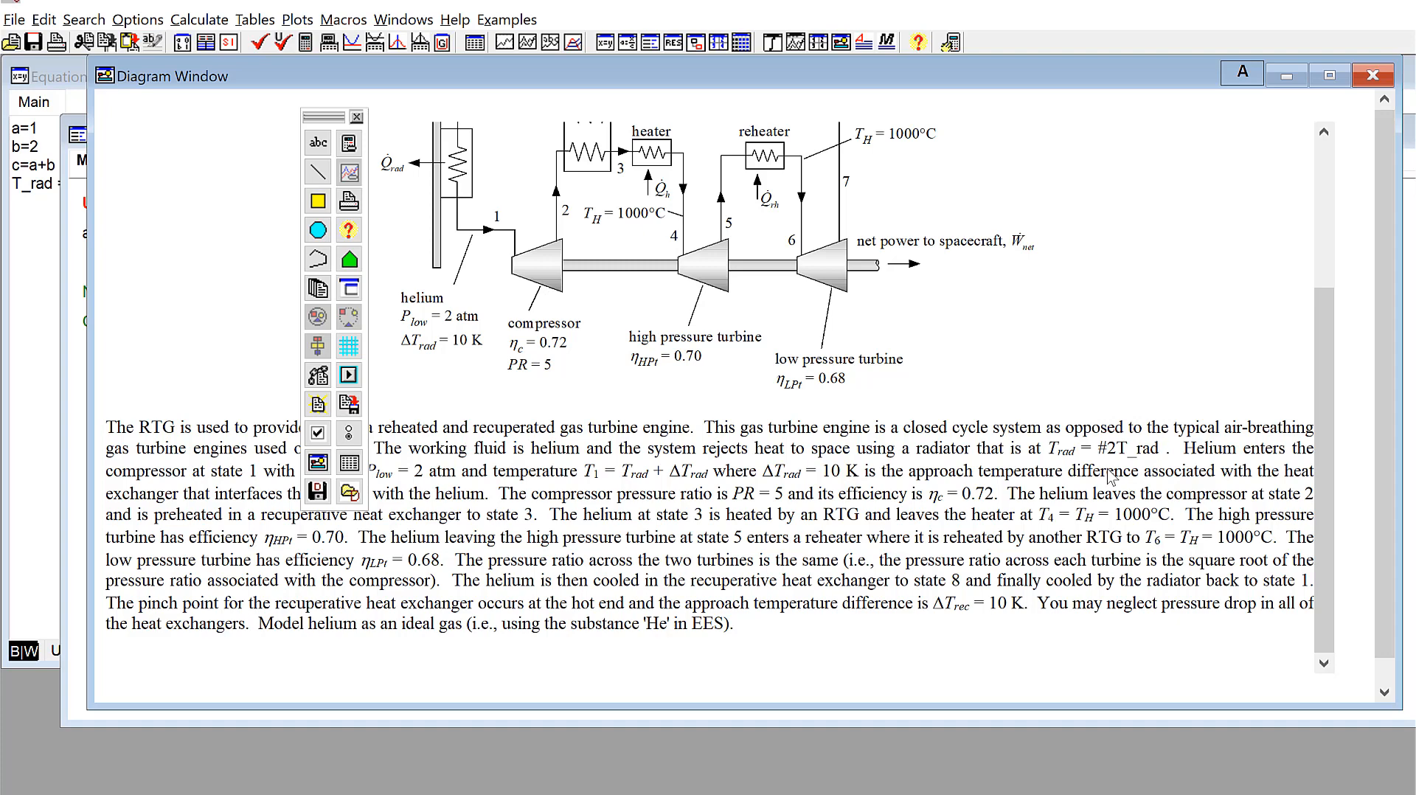
left_click(1245, 455)
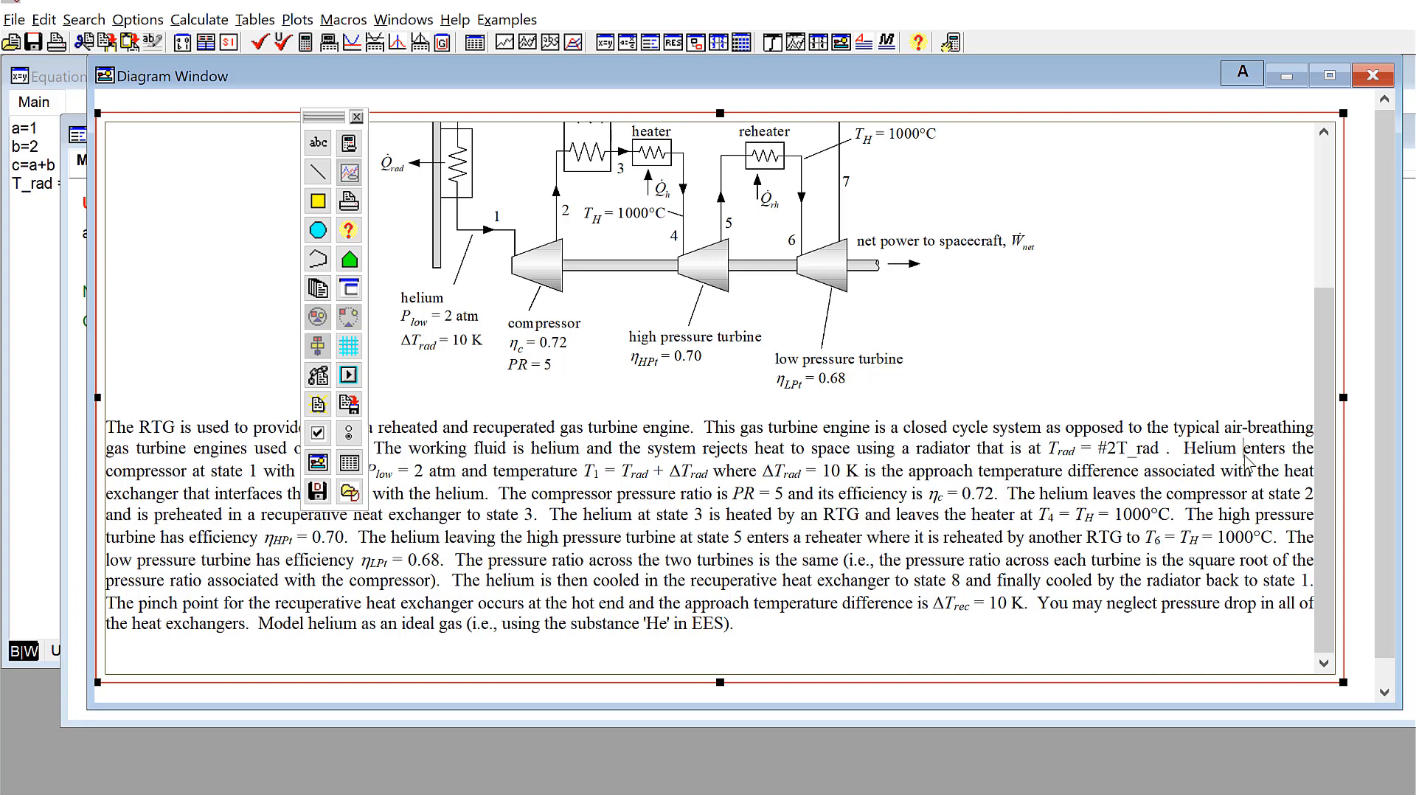
left_click(1241, 74)
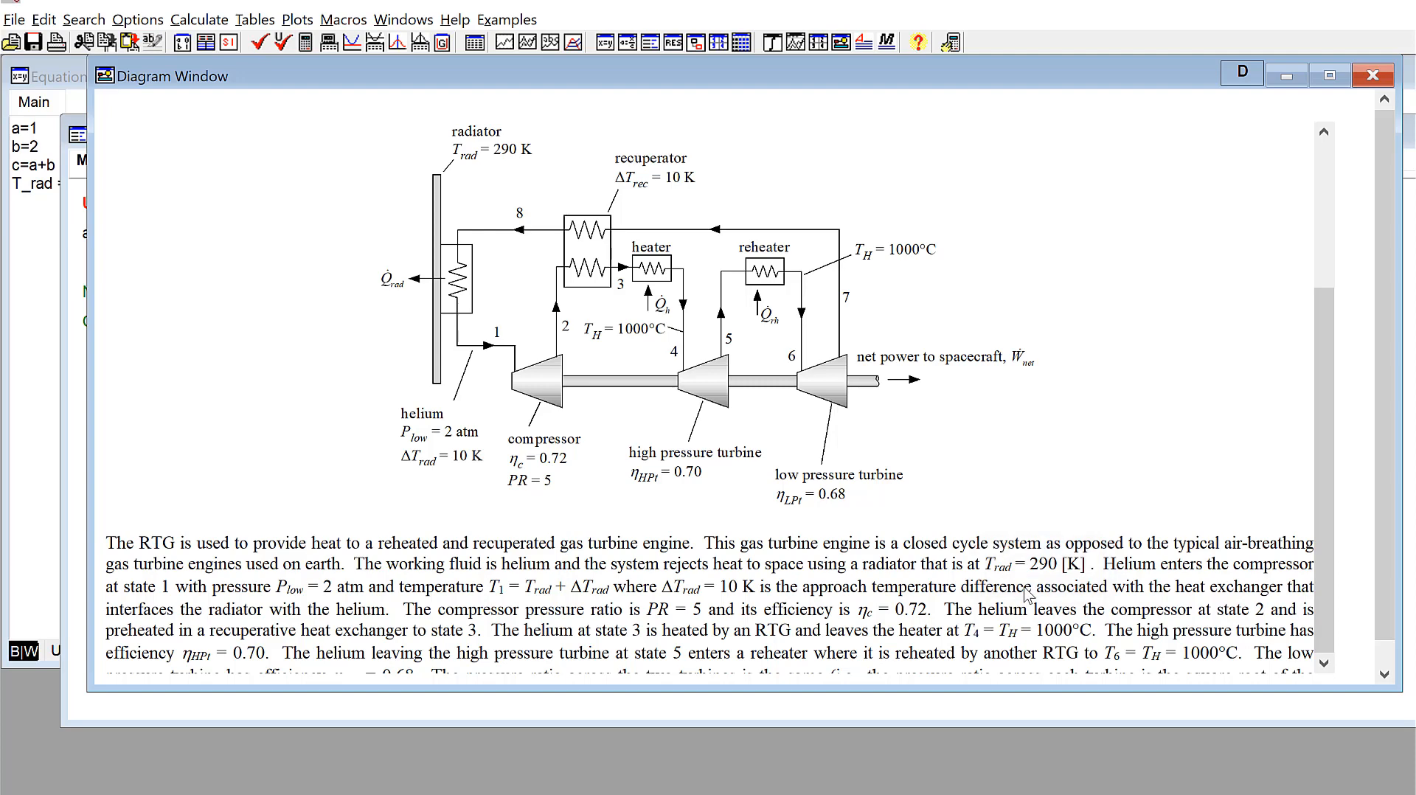
Set T_rad to 320 [K] in the Equations Window, solve again, and return to the Diagram Window
left_click(34, 215)
left_click(86, 183)
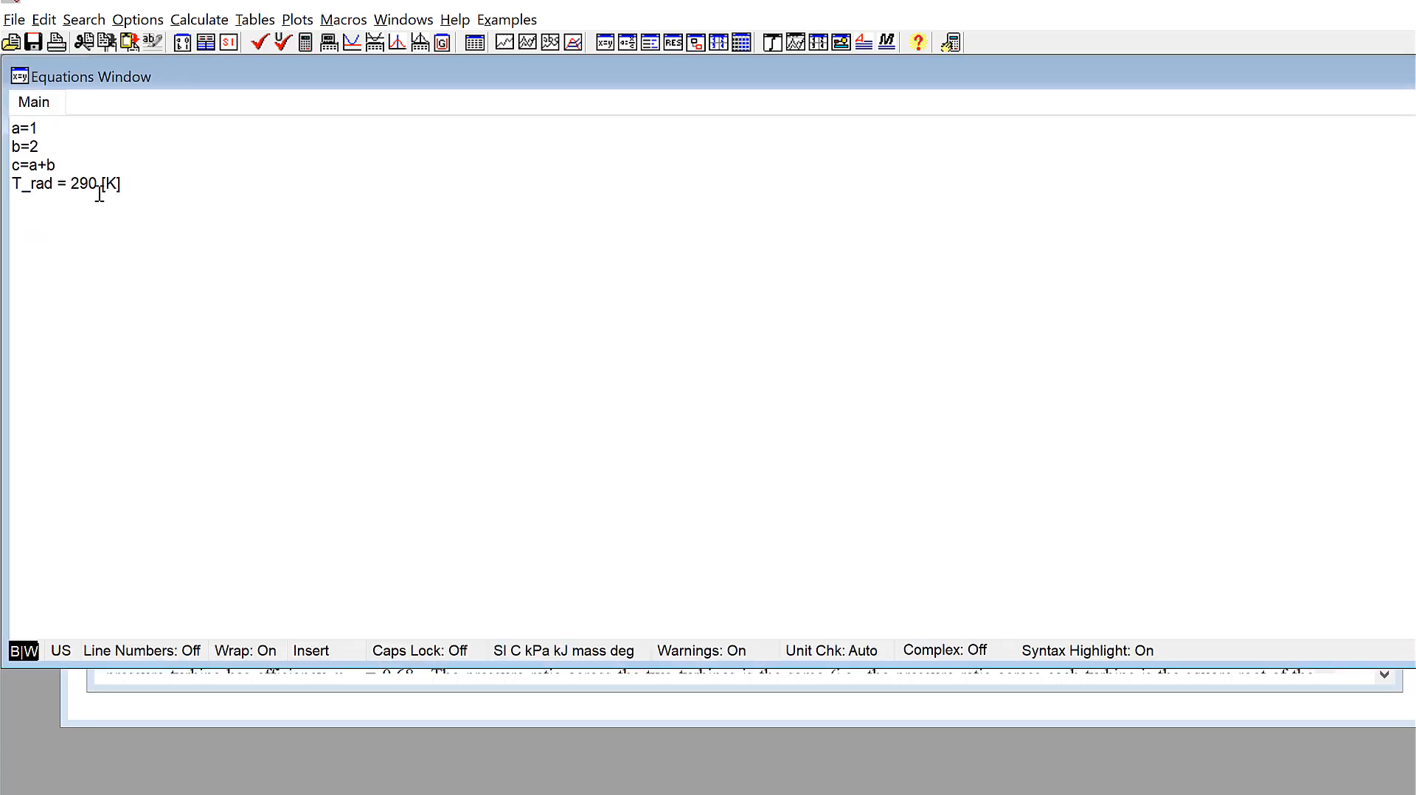
key("BackSpace")
key("BackSpace")
type("32")
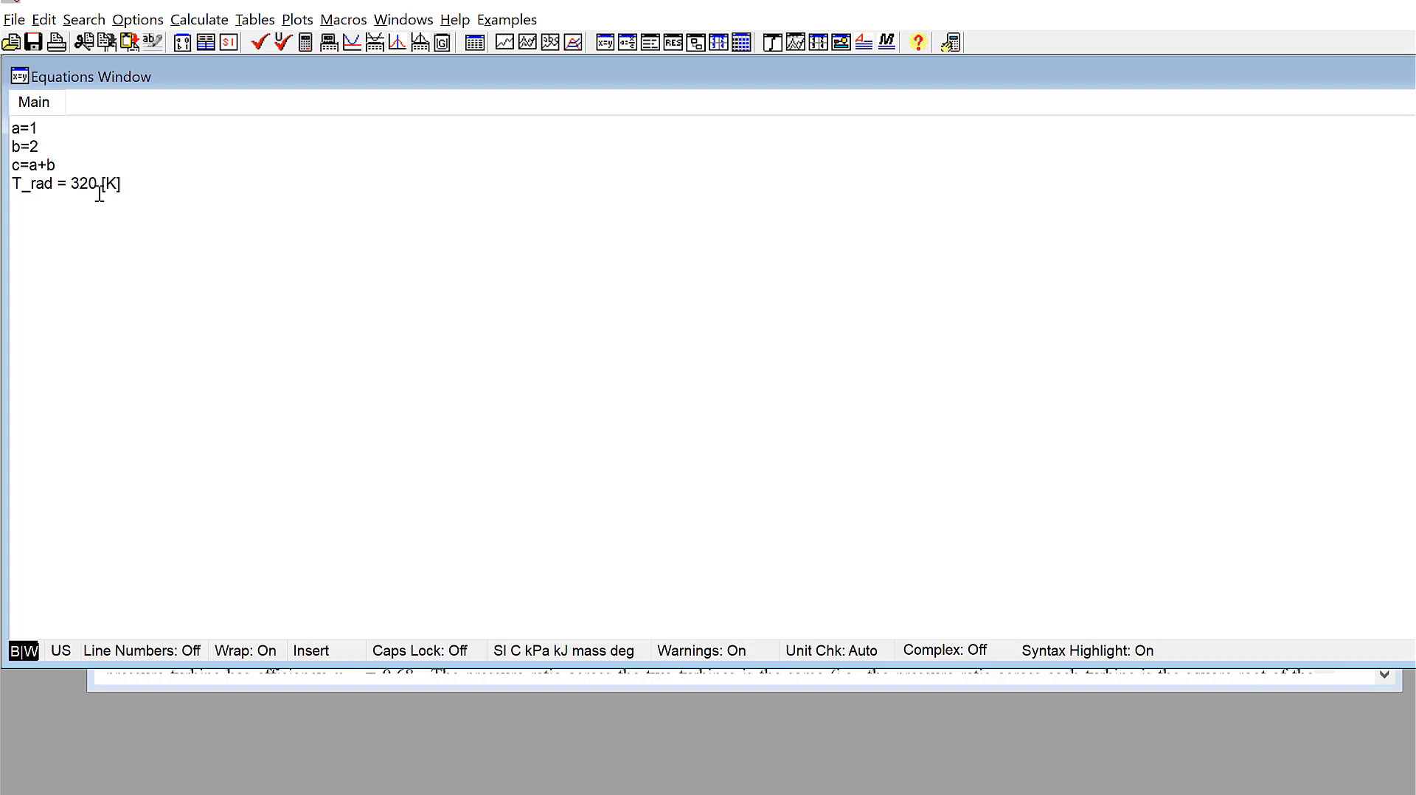
key("F2")
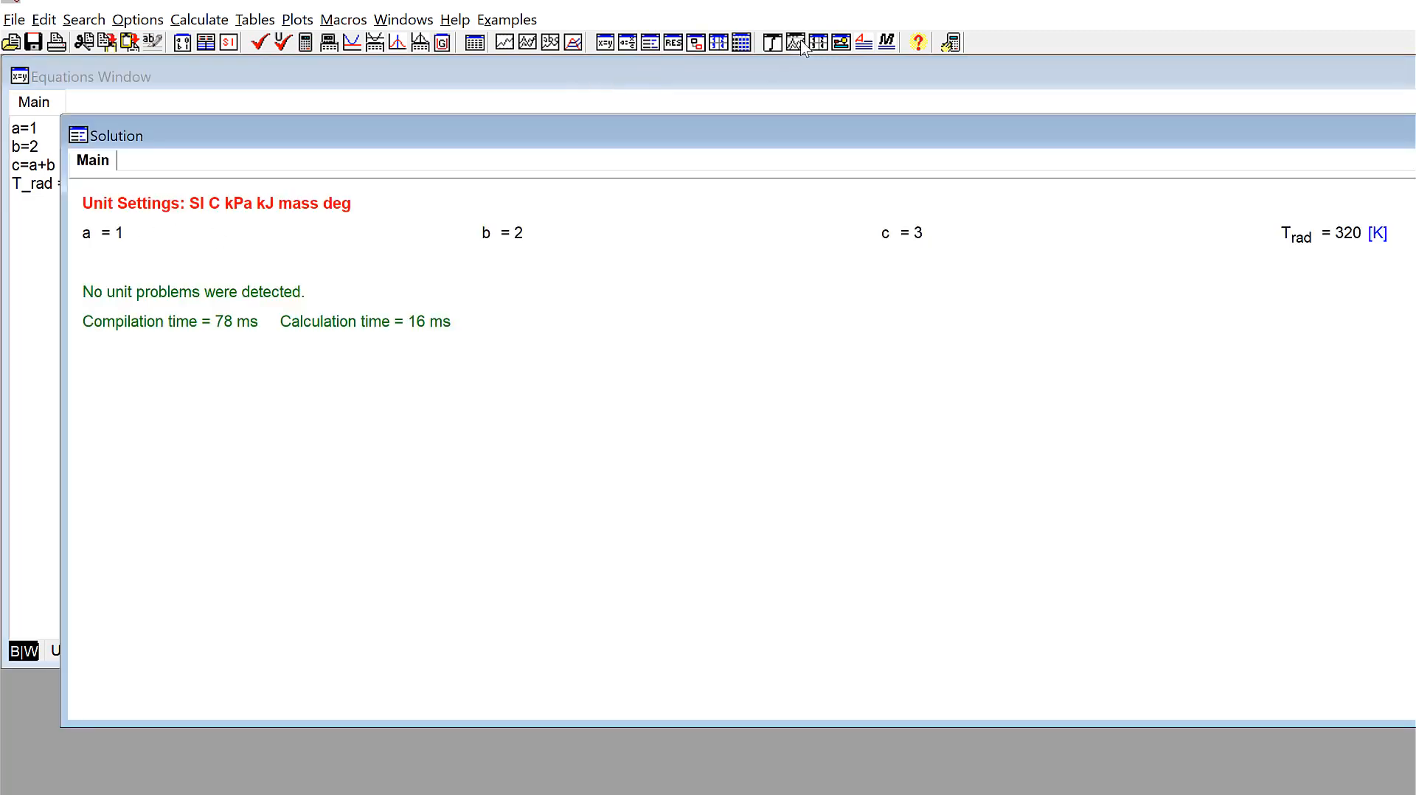
left_click(841, 43)
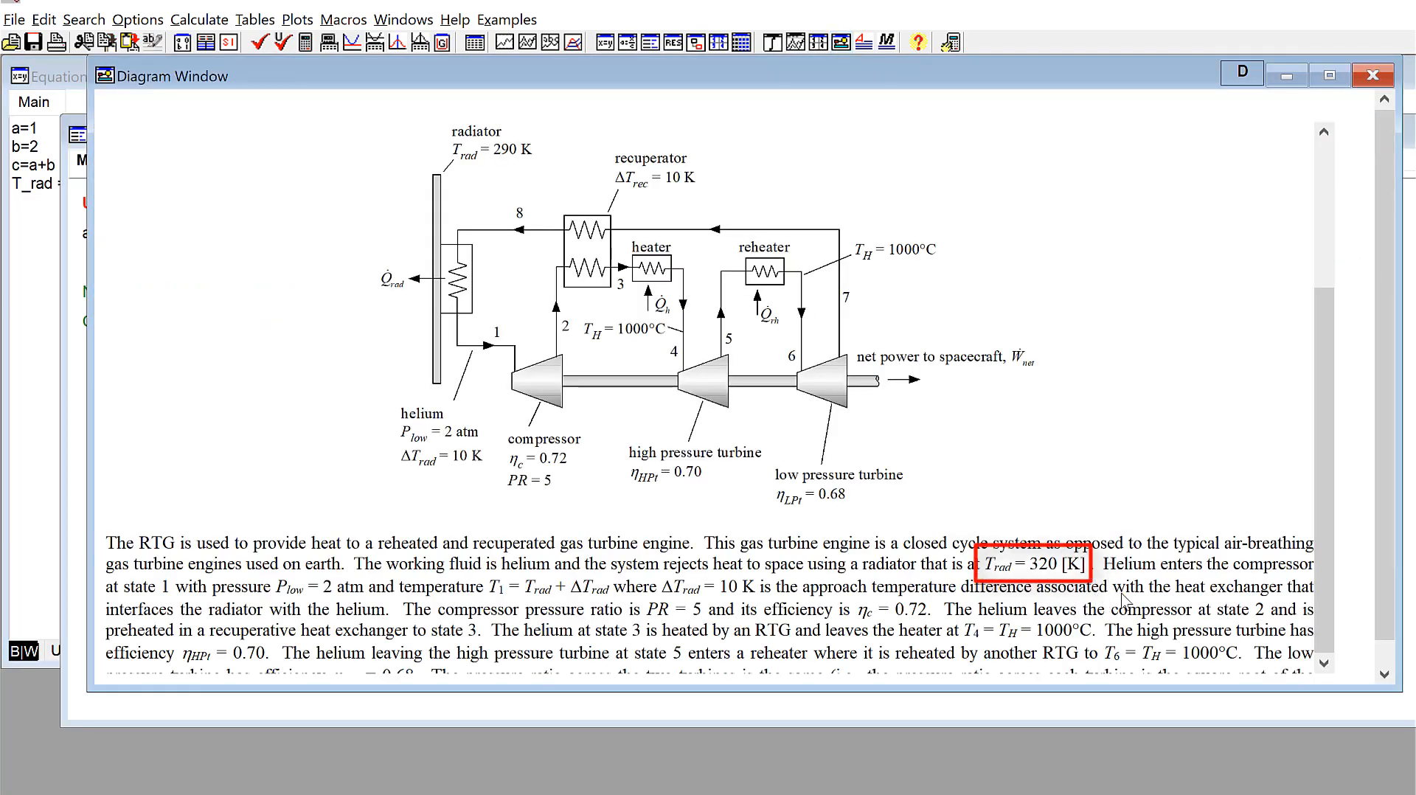